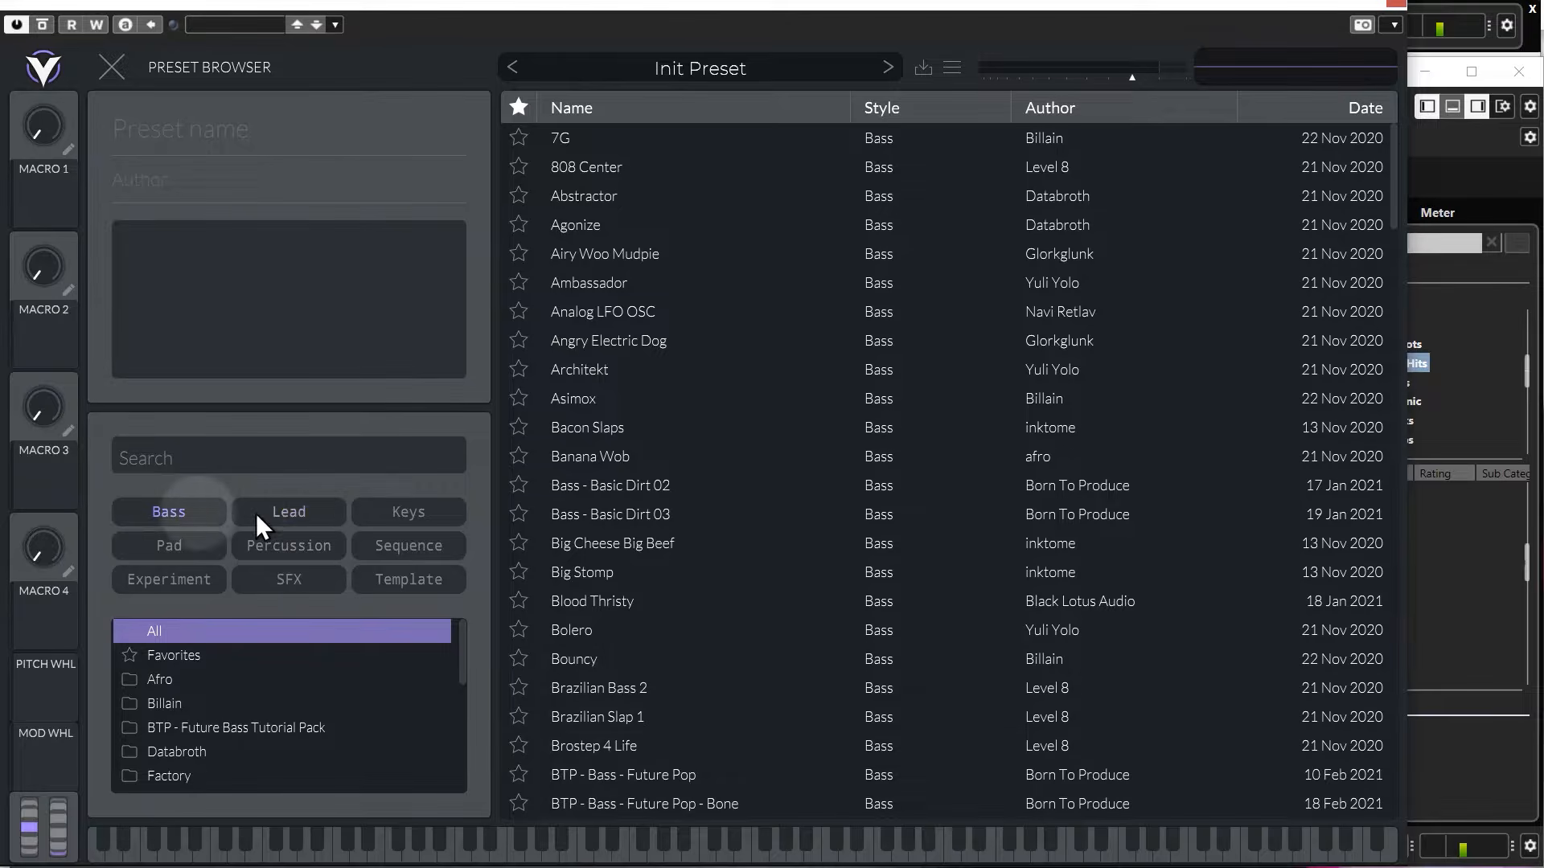
# Clear the Bass style filter in the preset browser and close the browser.
pyautogui.click(185, 515)
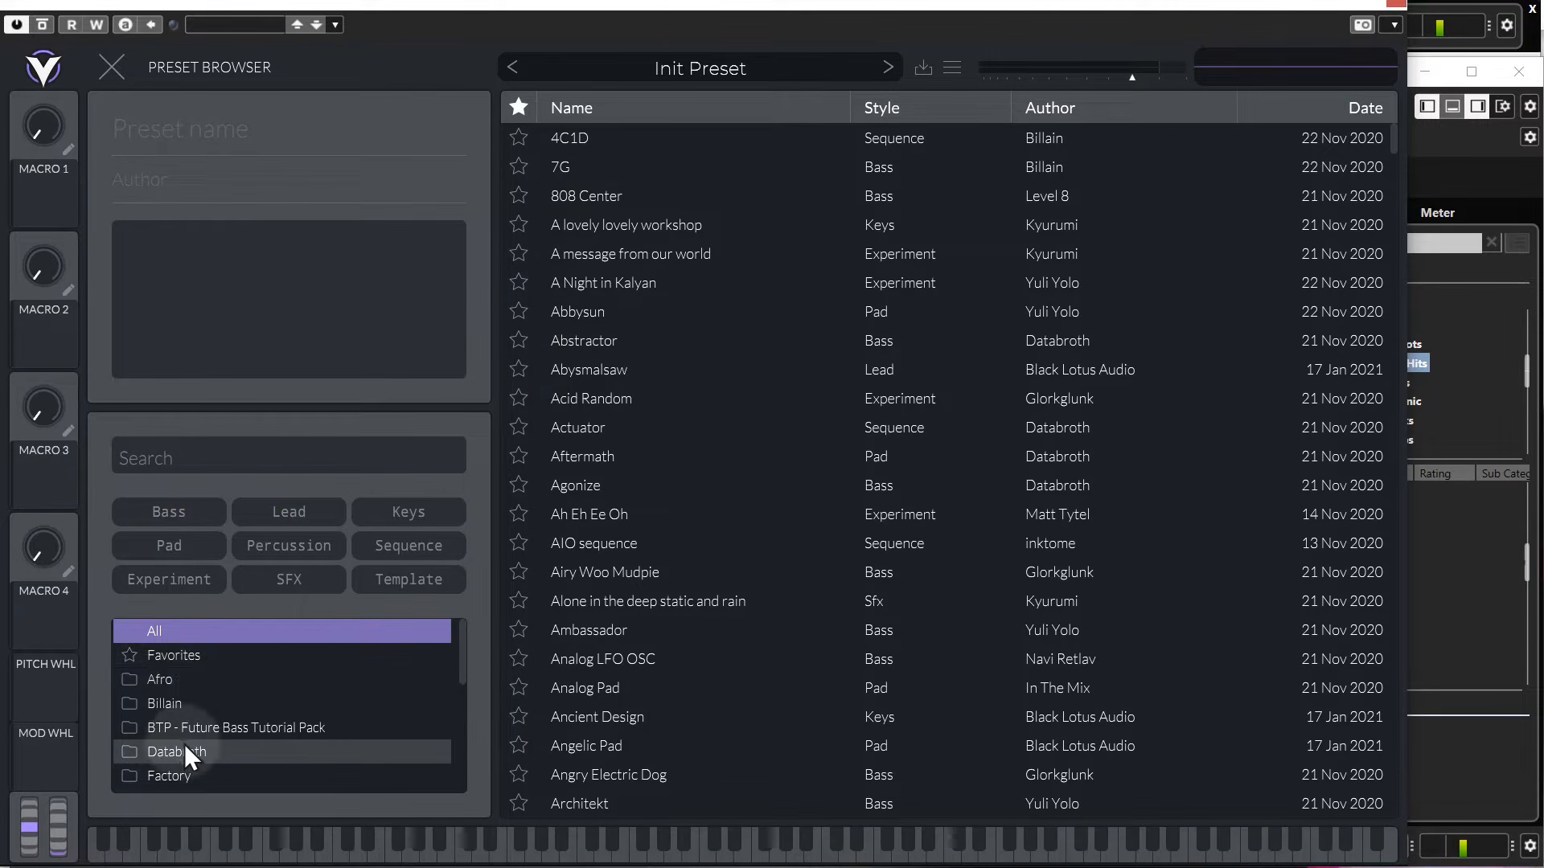
pyautogui.click(517, 428)
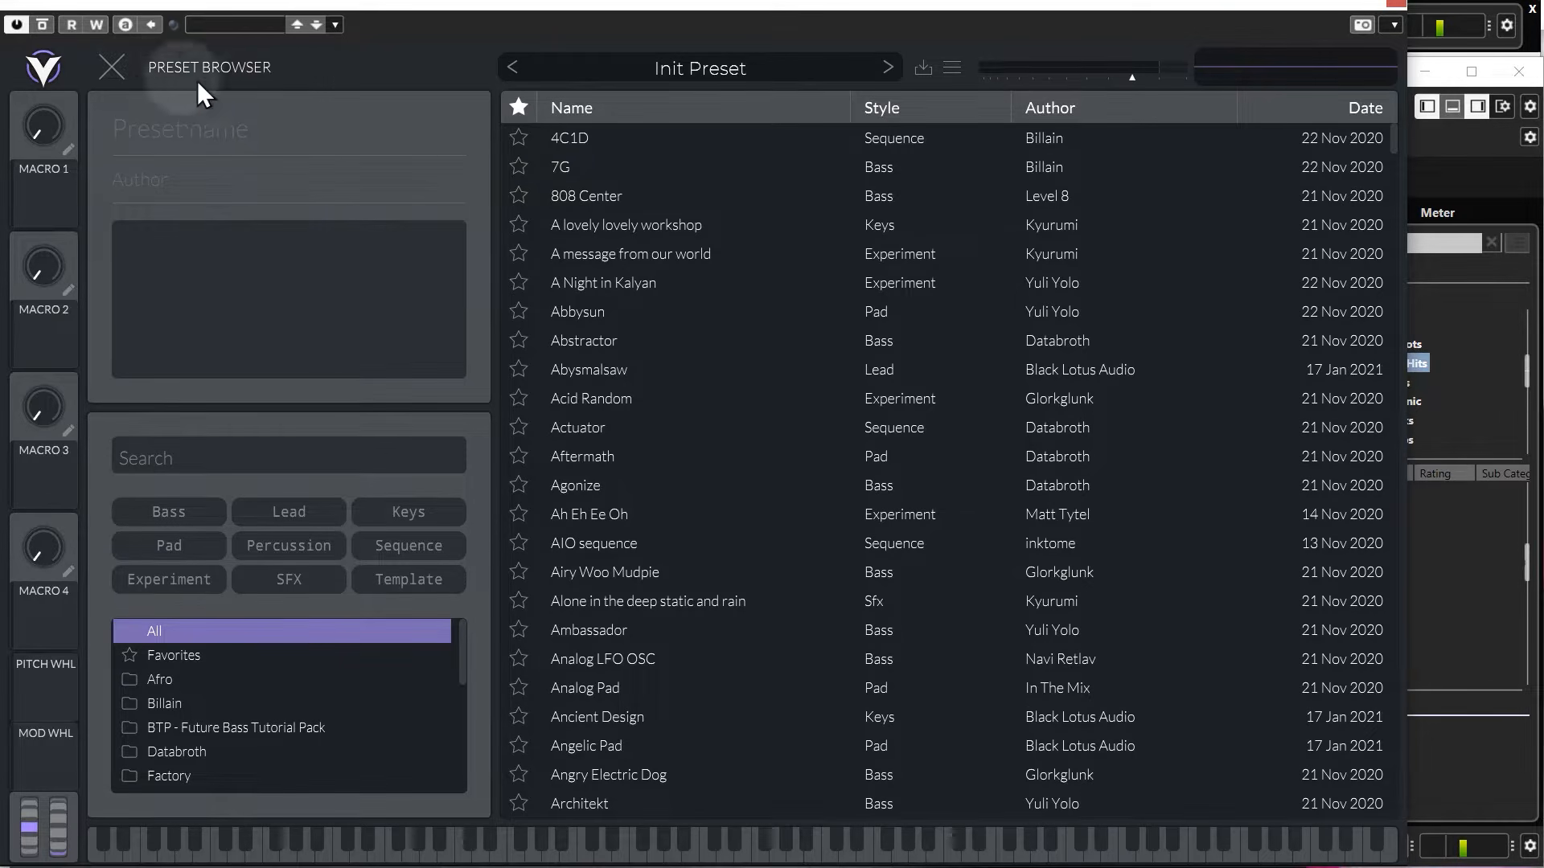
pyautogui.click(113, 66)
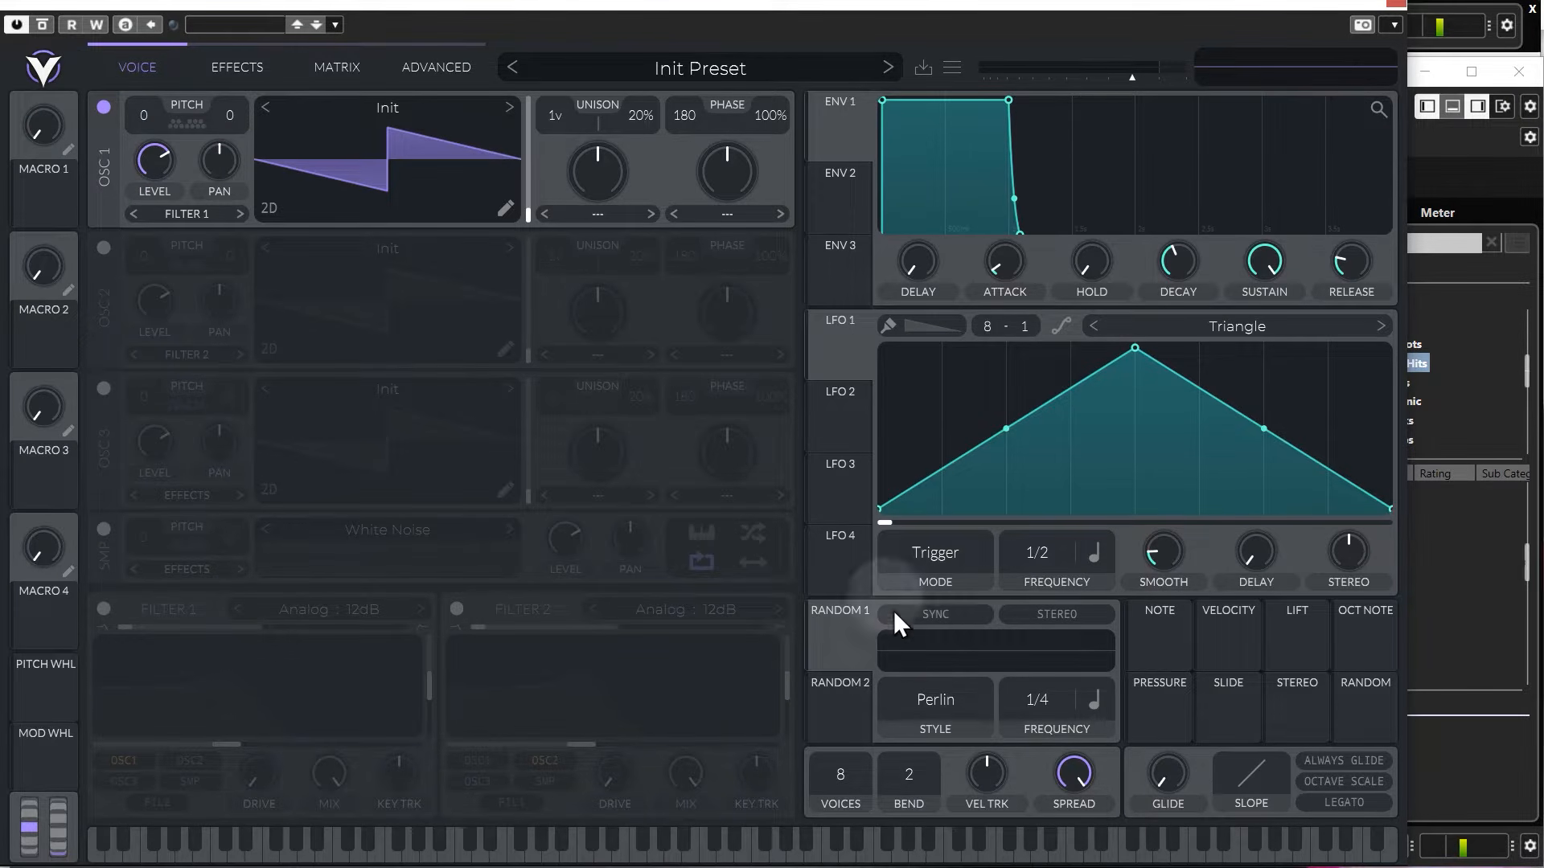
# Enable the Chorus and Compressor effects on the Init Preset.
pyautogui.click(246, 68)
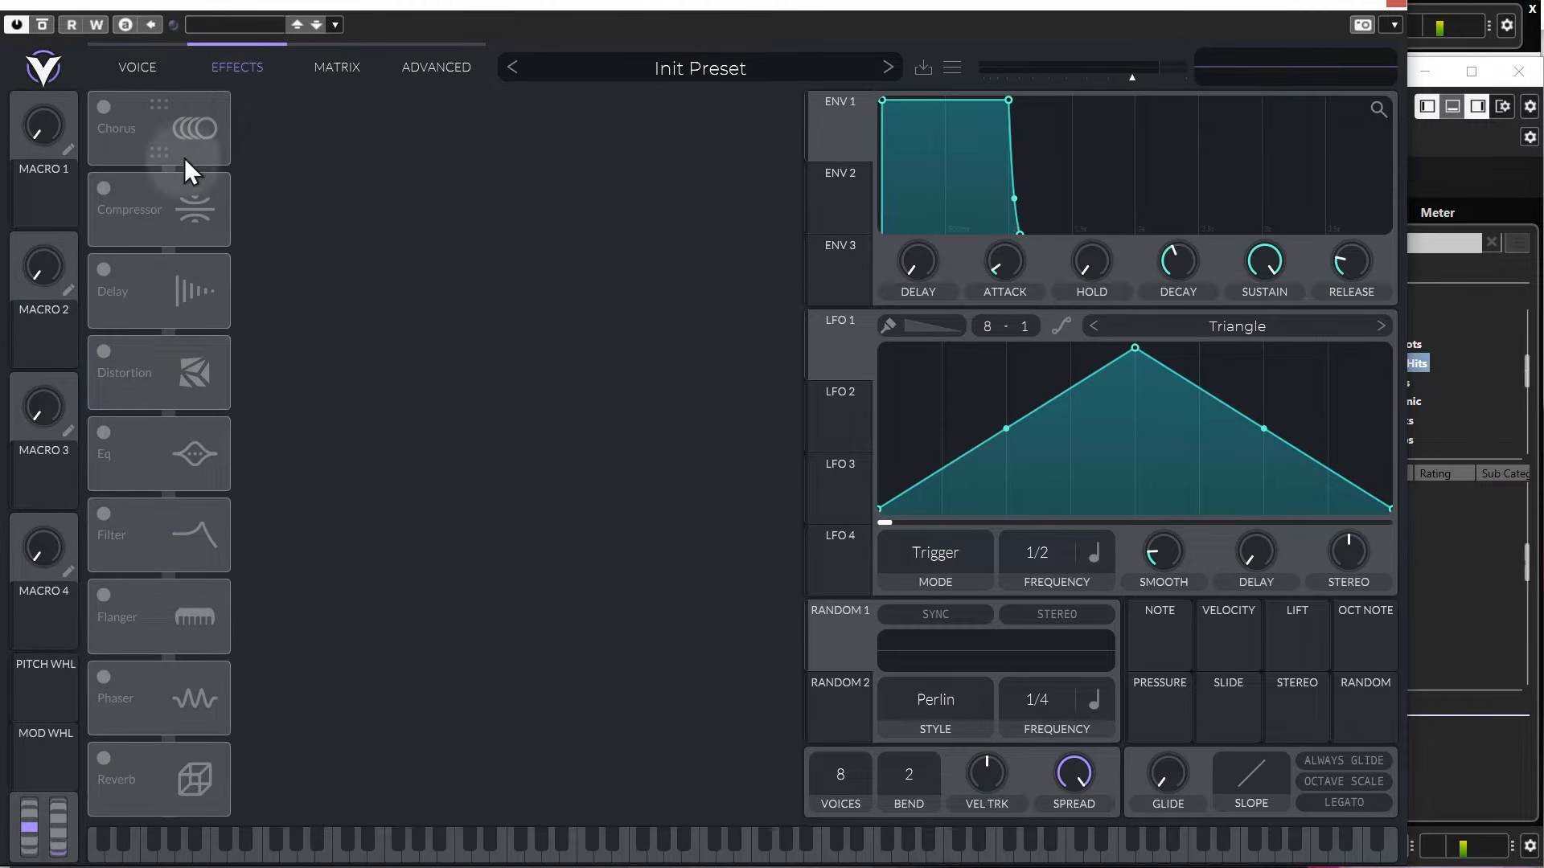
pyautogui.click(105, 111)
pyautogui.click(105, 190)
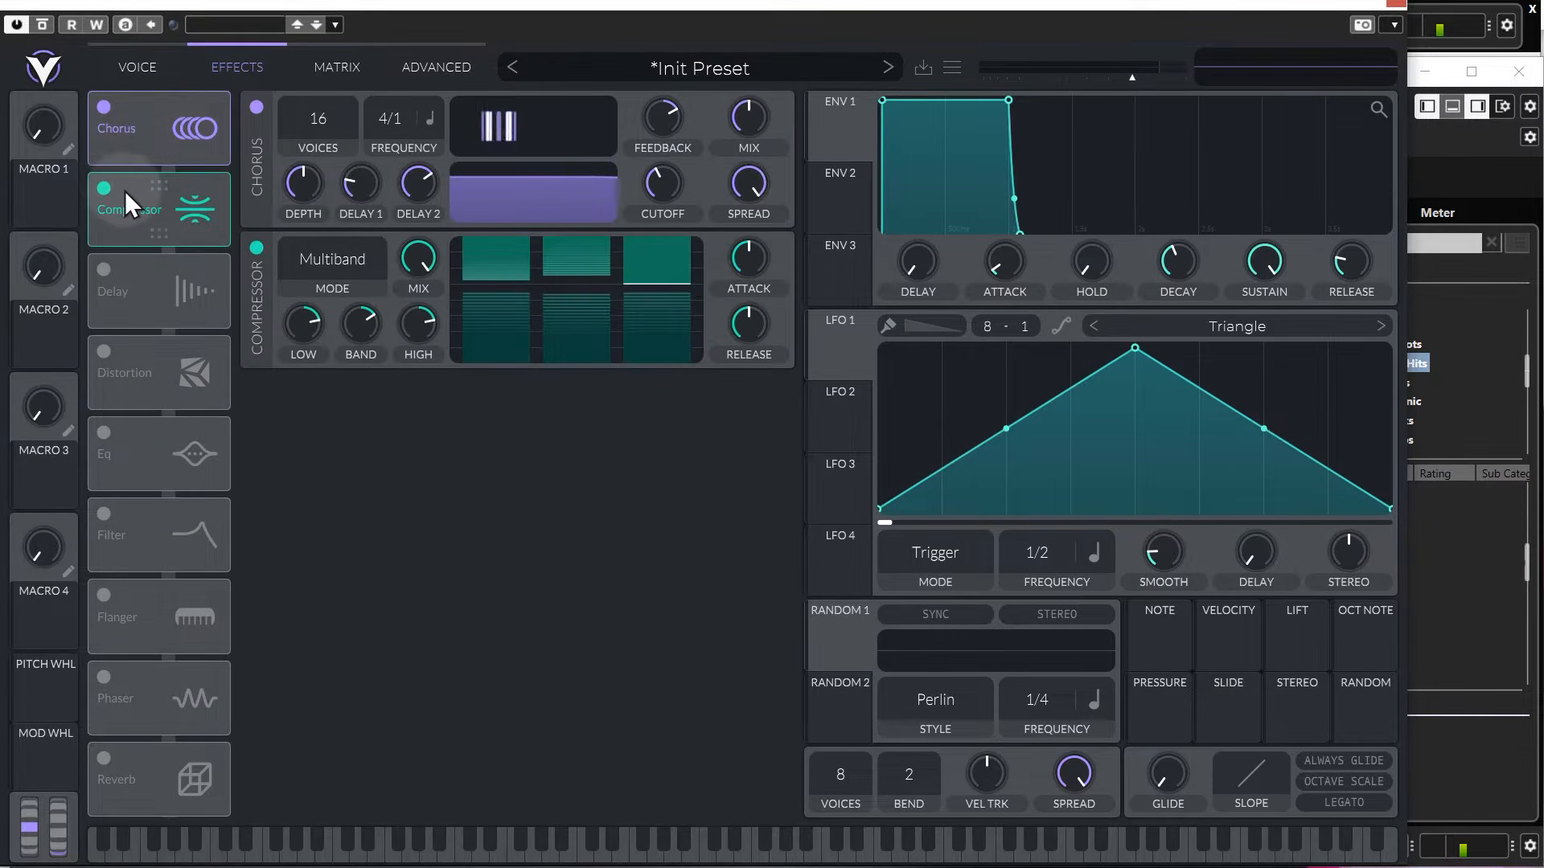
# View the modulation matrix and the advanced settings, and return to the voice settings.
pyautogui.click(336, 67)
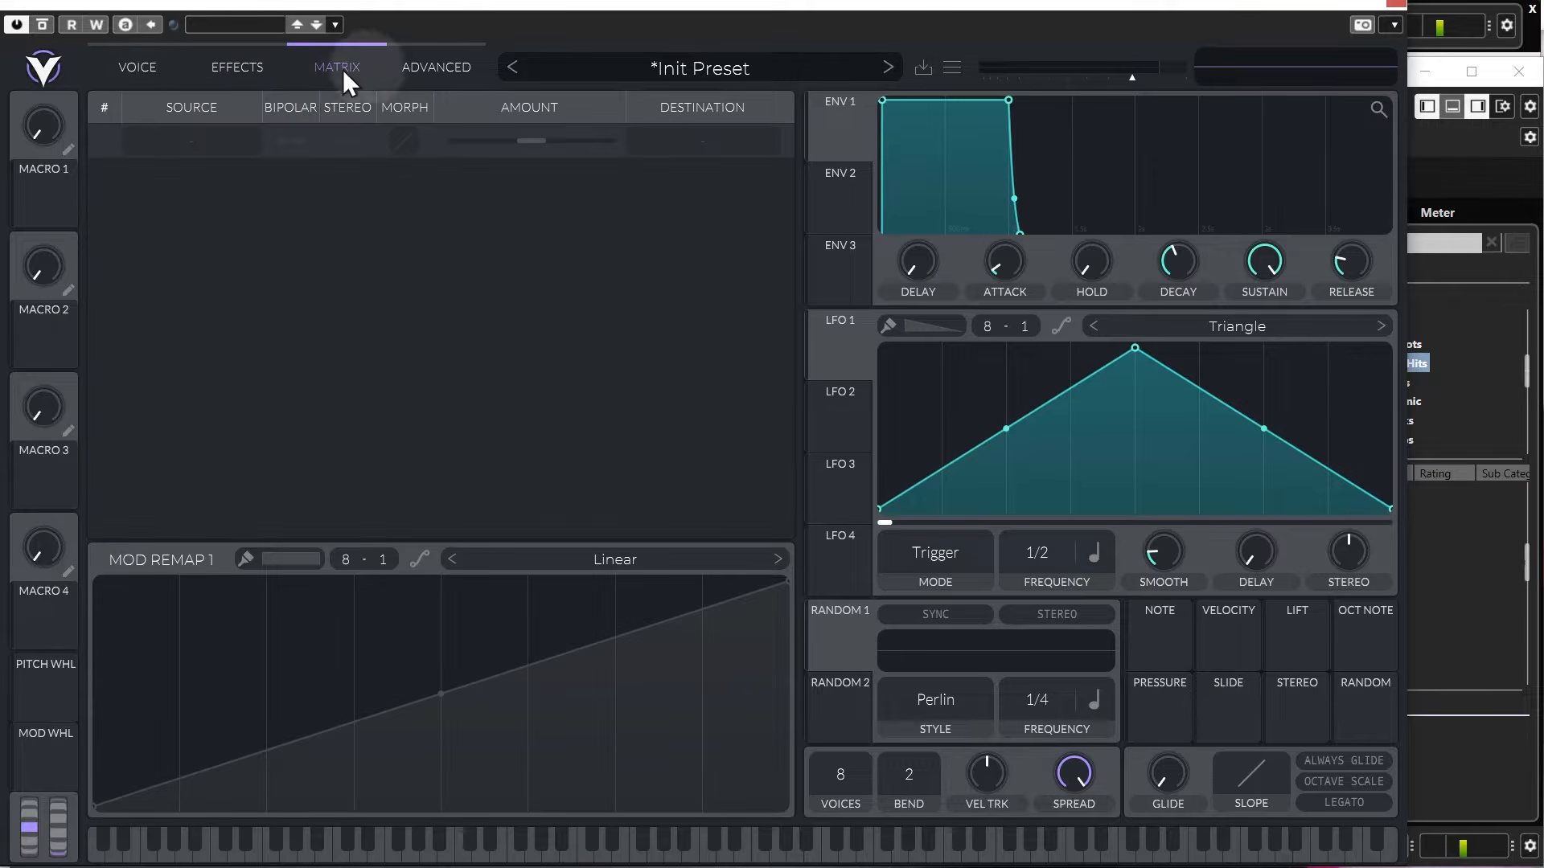
pyautogui.click(435, 67)
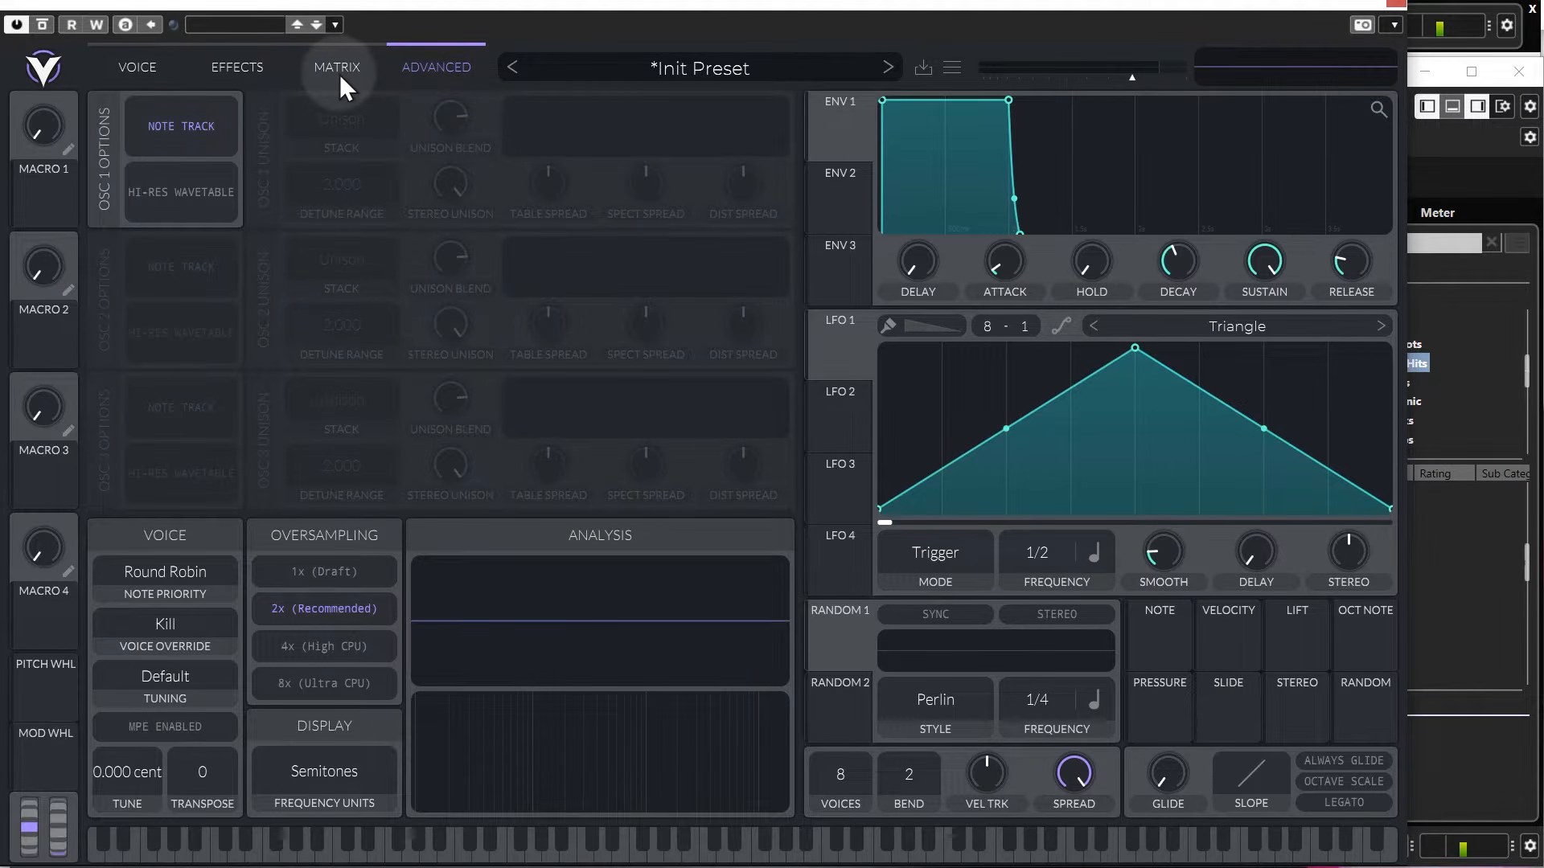
pyautogui.click(142, 67)
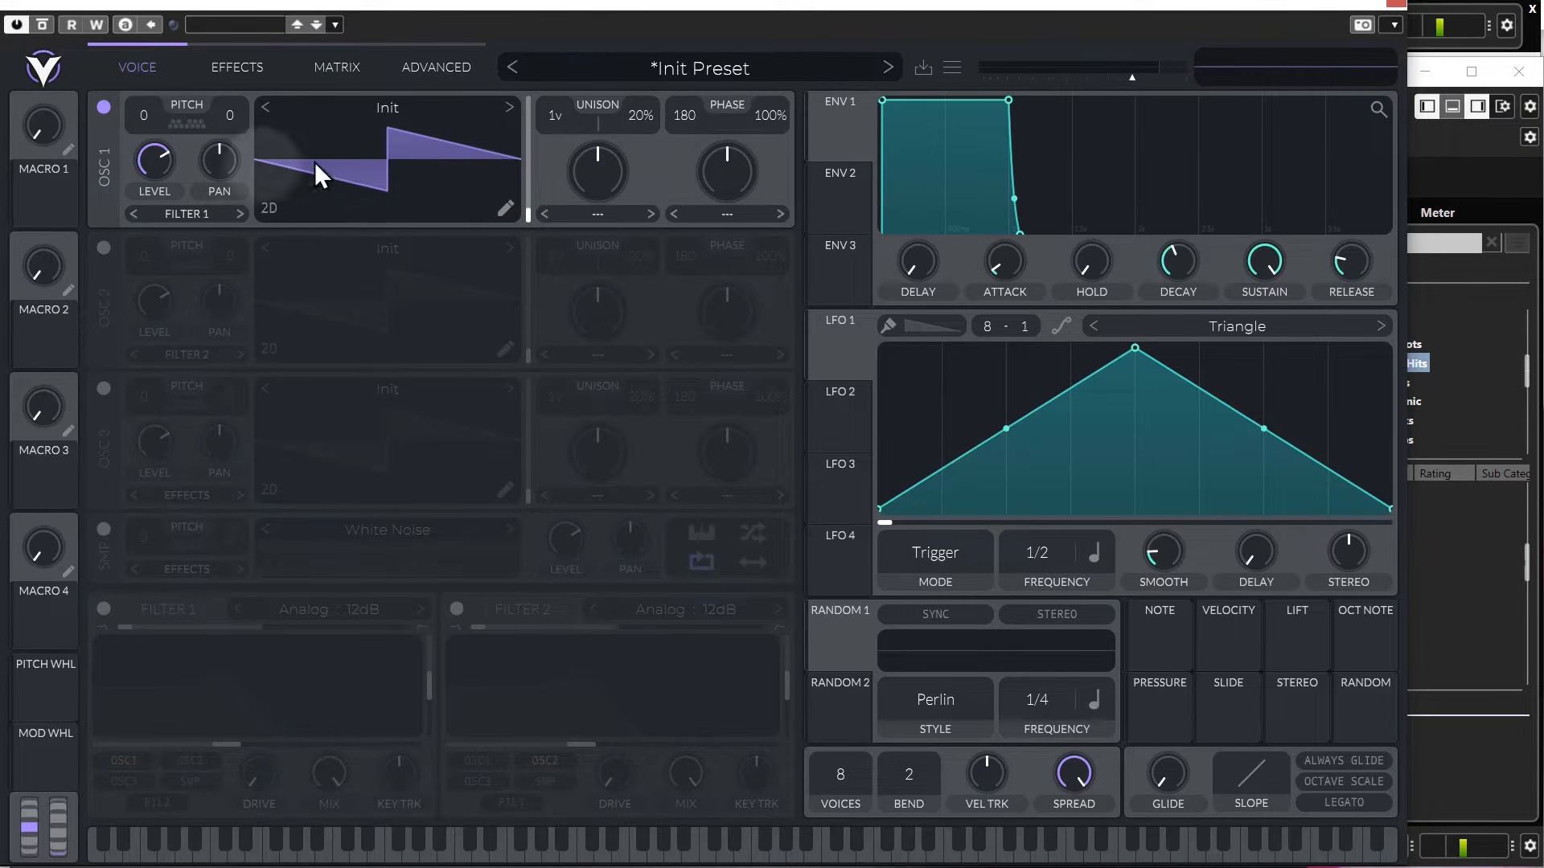
# Turn on oscillator 2, oscillator 3 and the sampler, and switch all three off again.
pyautogui.click(102, 249)
pyautogui.click(108, 391)
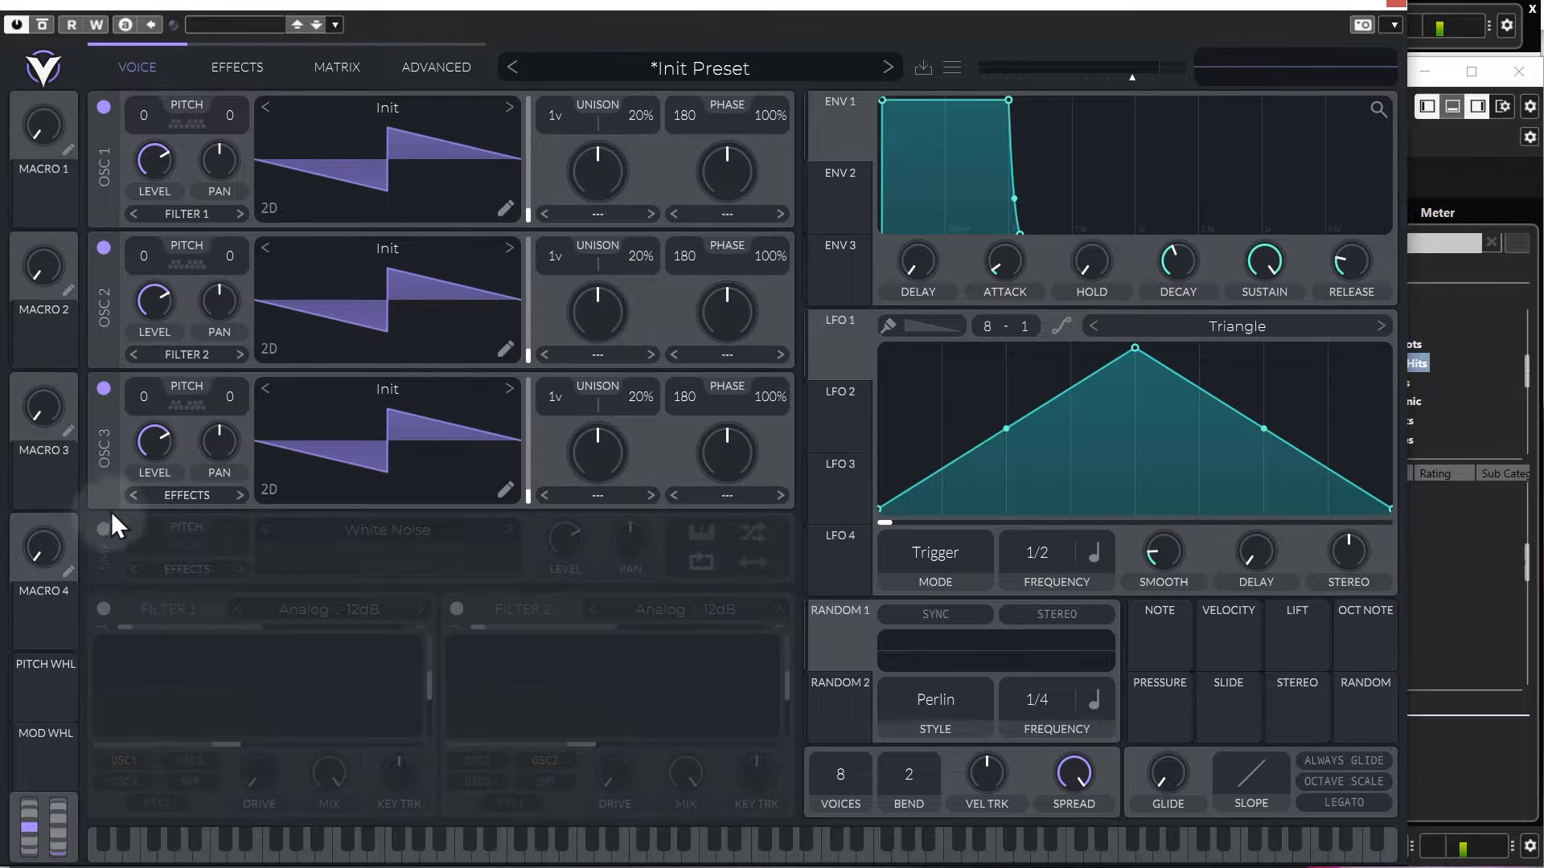
pyautogui.click(110, 534)
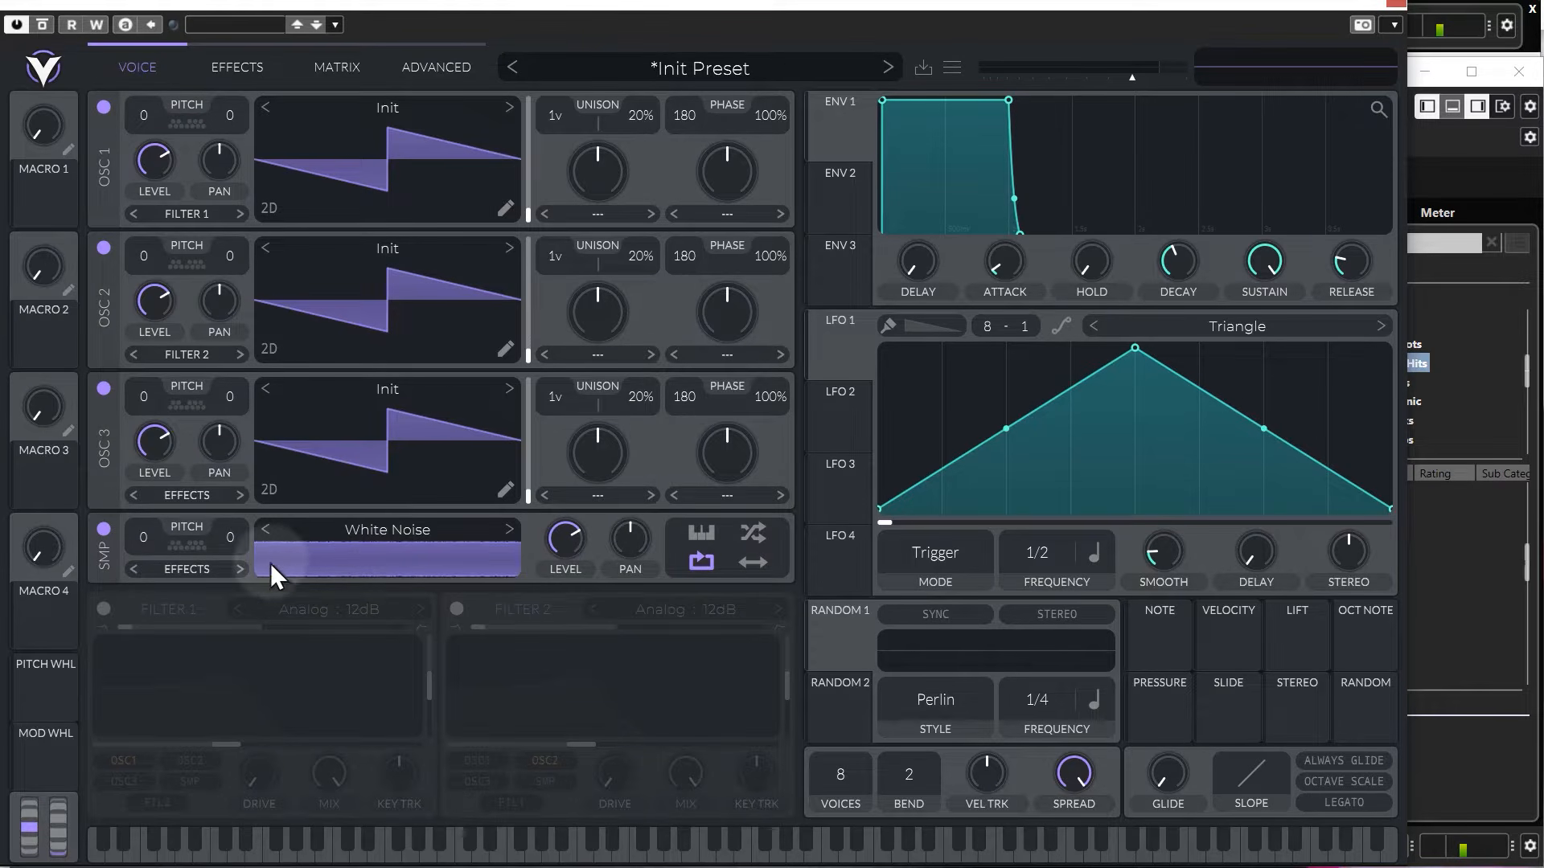
pyautogui.click(104, 529)
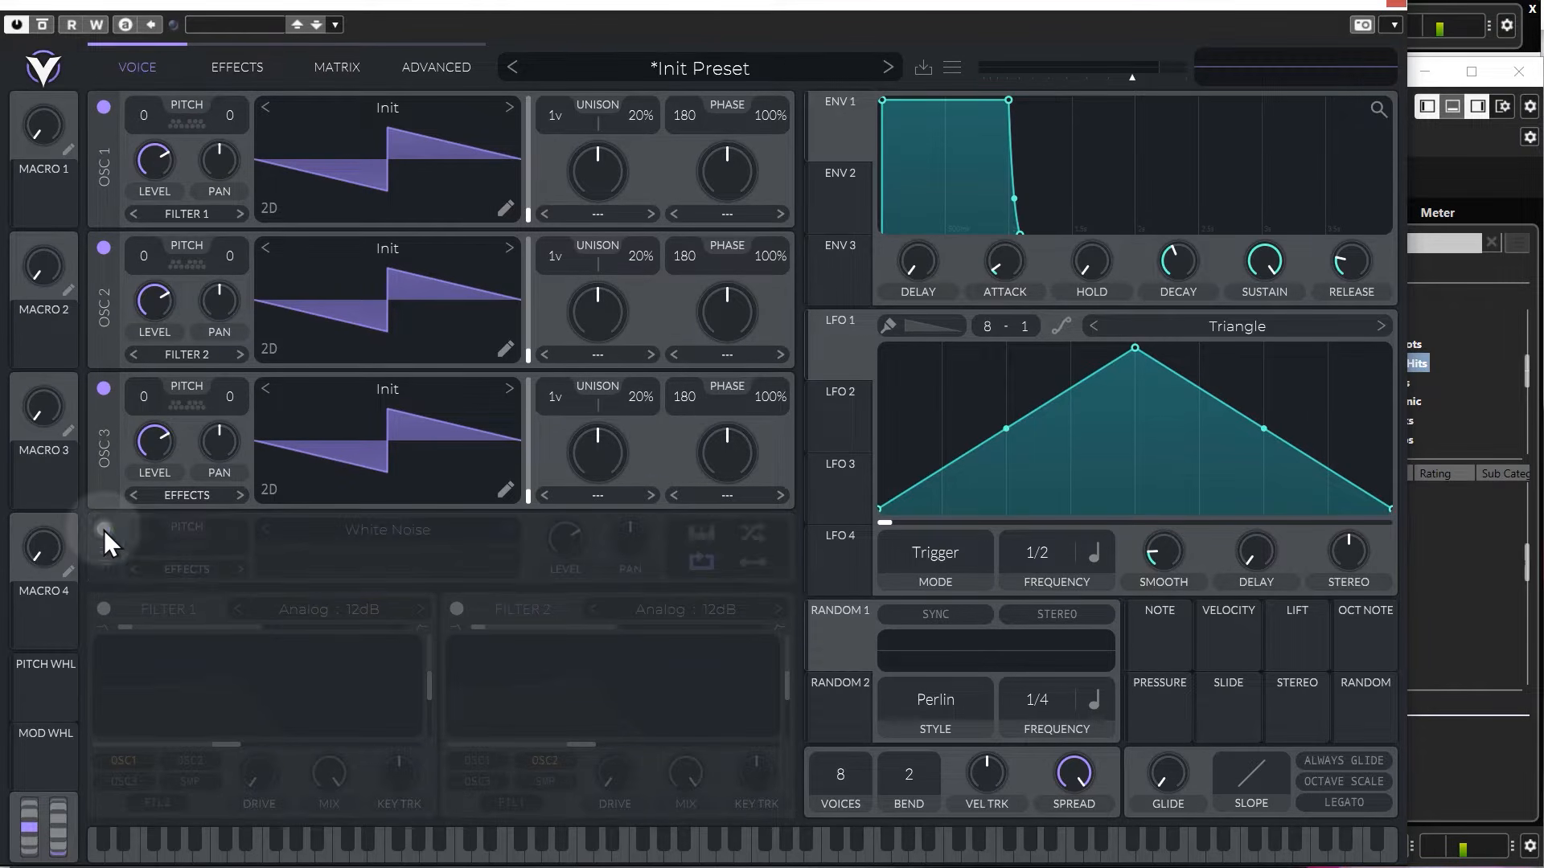
pyautogui.click(103, 389)
pyautogui.click(104, 248)
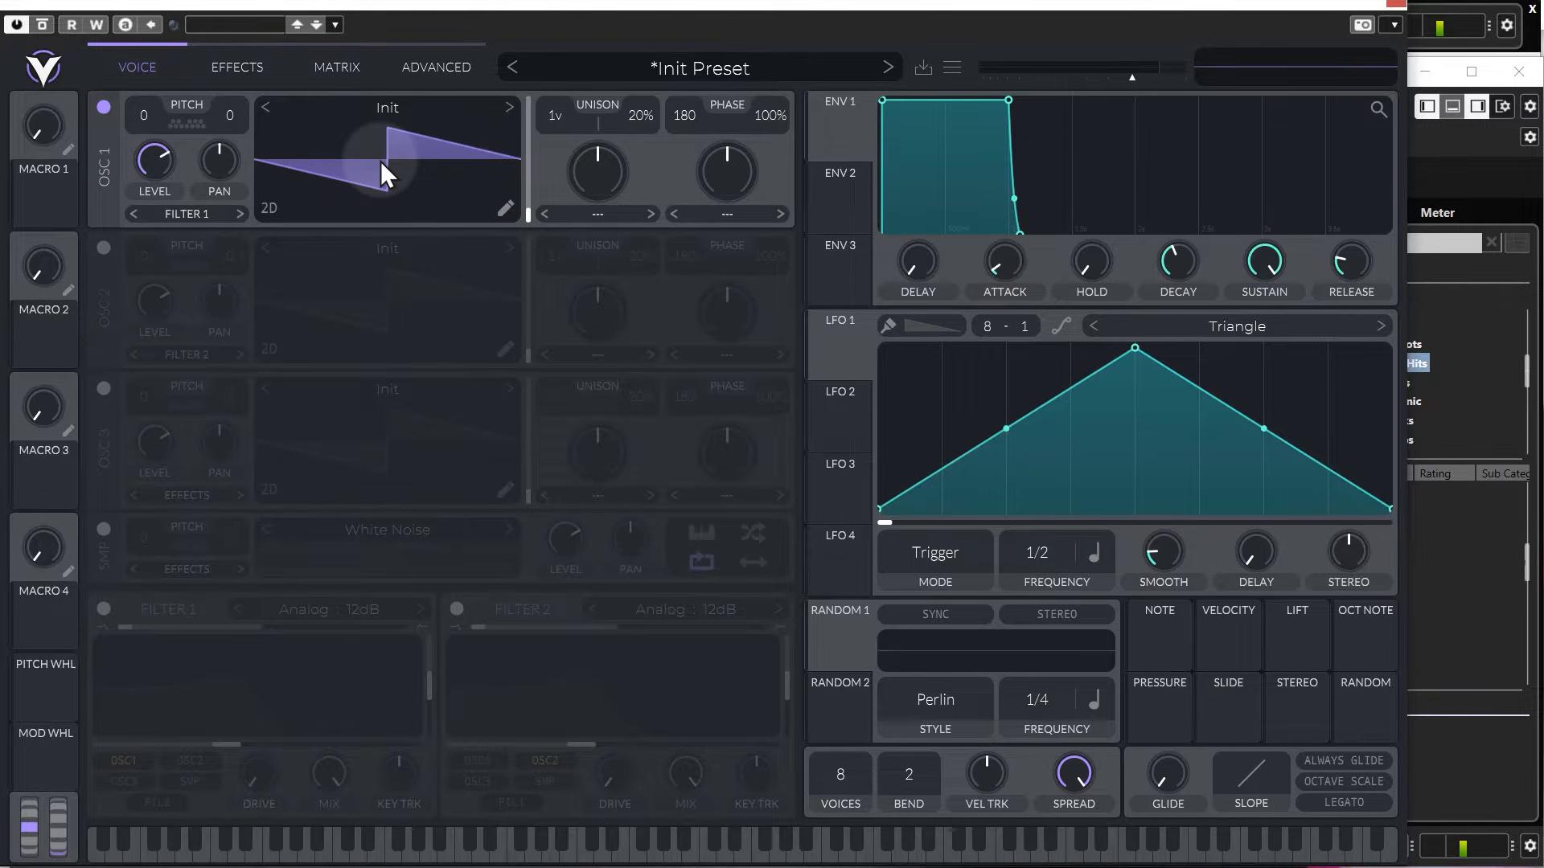
# Raise oscillator 1's wavetable frame position and load the Quad Saw wavetable from the Factory folder.
pyautogui.moveTo(531, 212)
pyautogui.moveTo(531, 213); pyautogui.dragTo(522, 148)
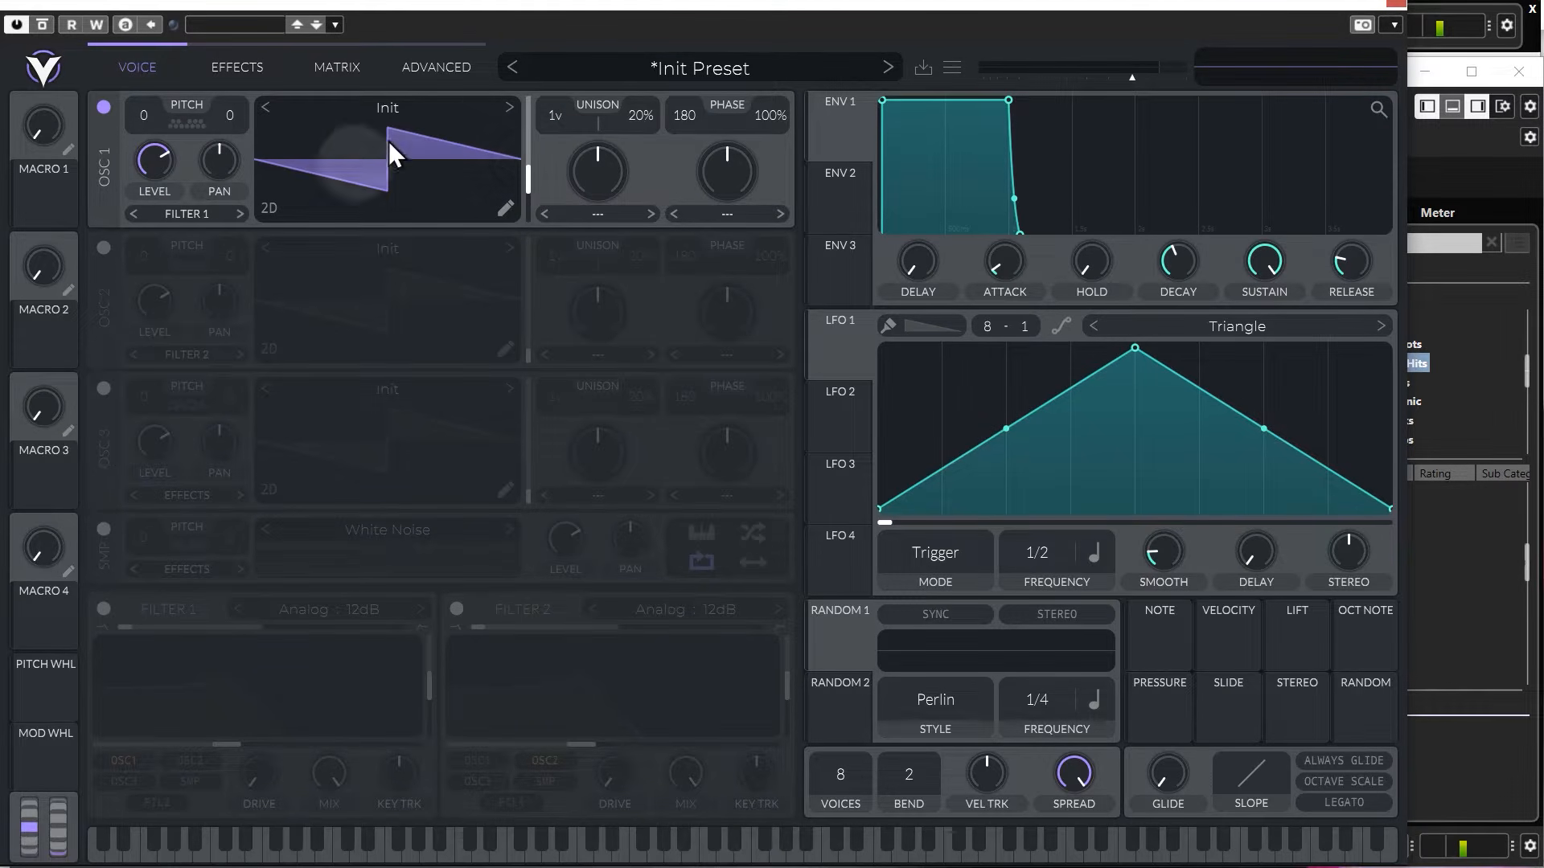
pyautogui.click(392, 106)
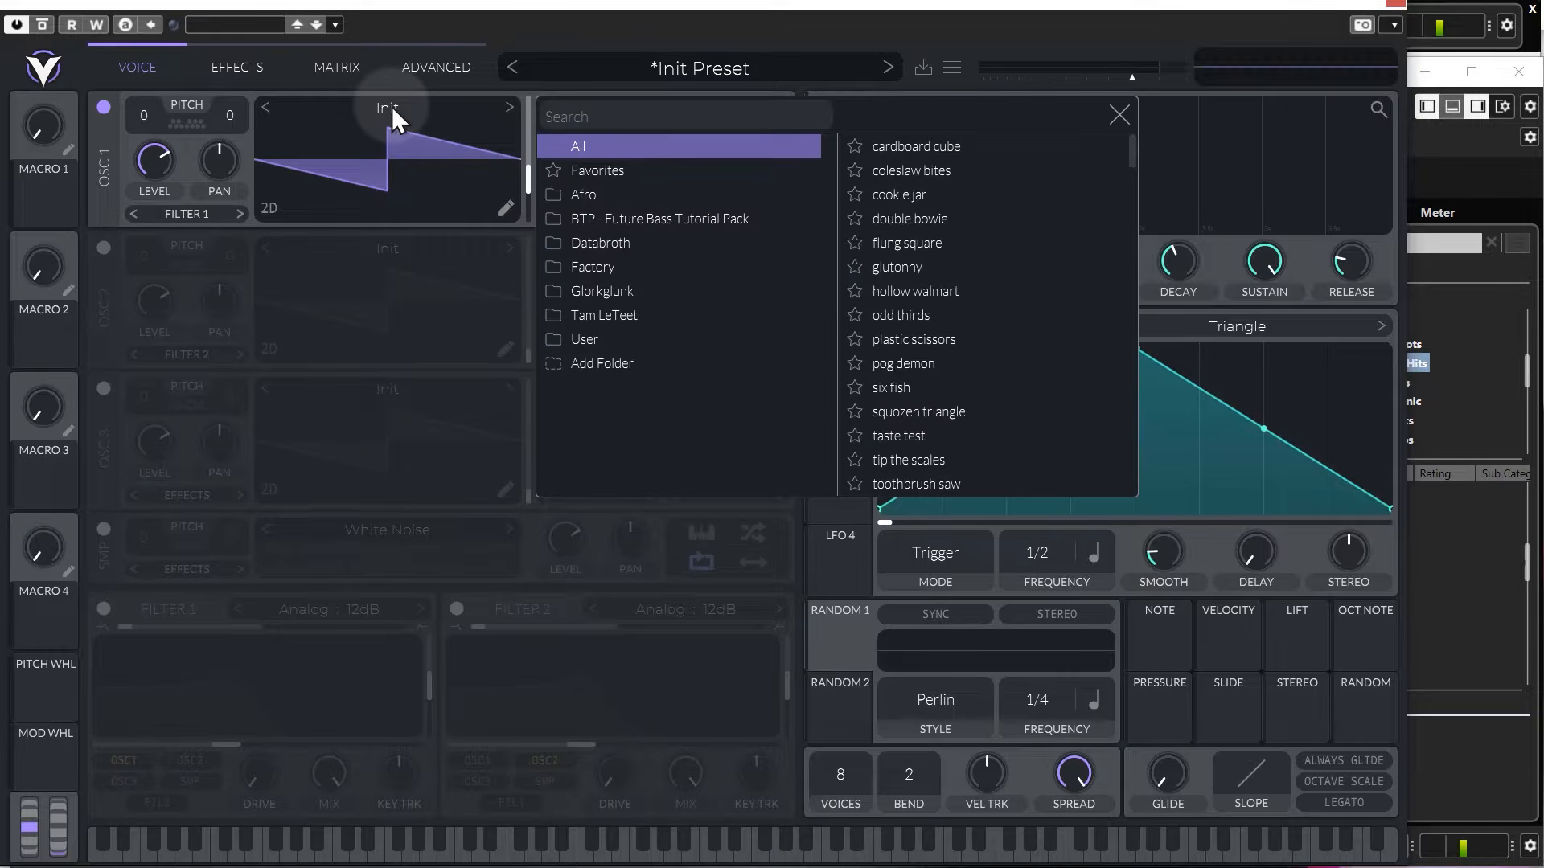
pyautogui.click(597, 267)
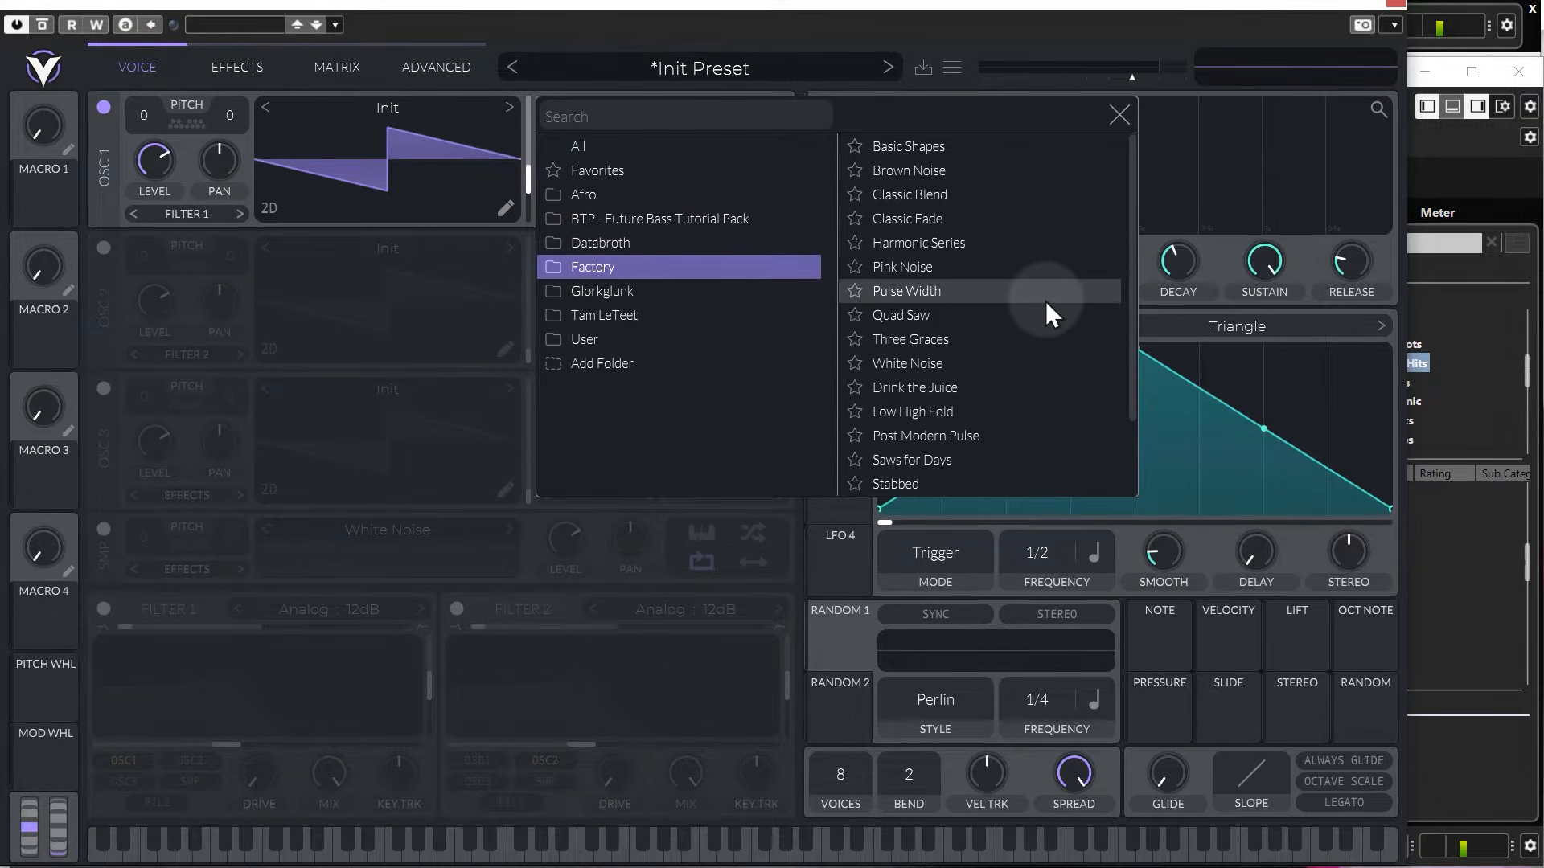
pyautogui.click(913, 315)
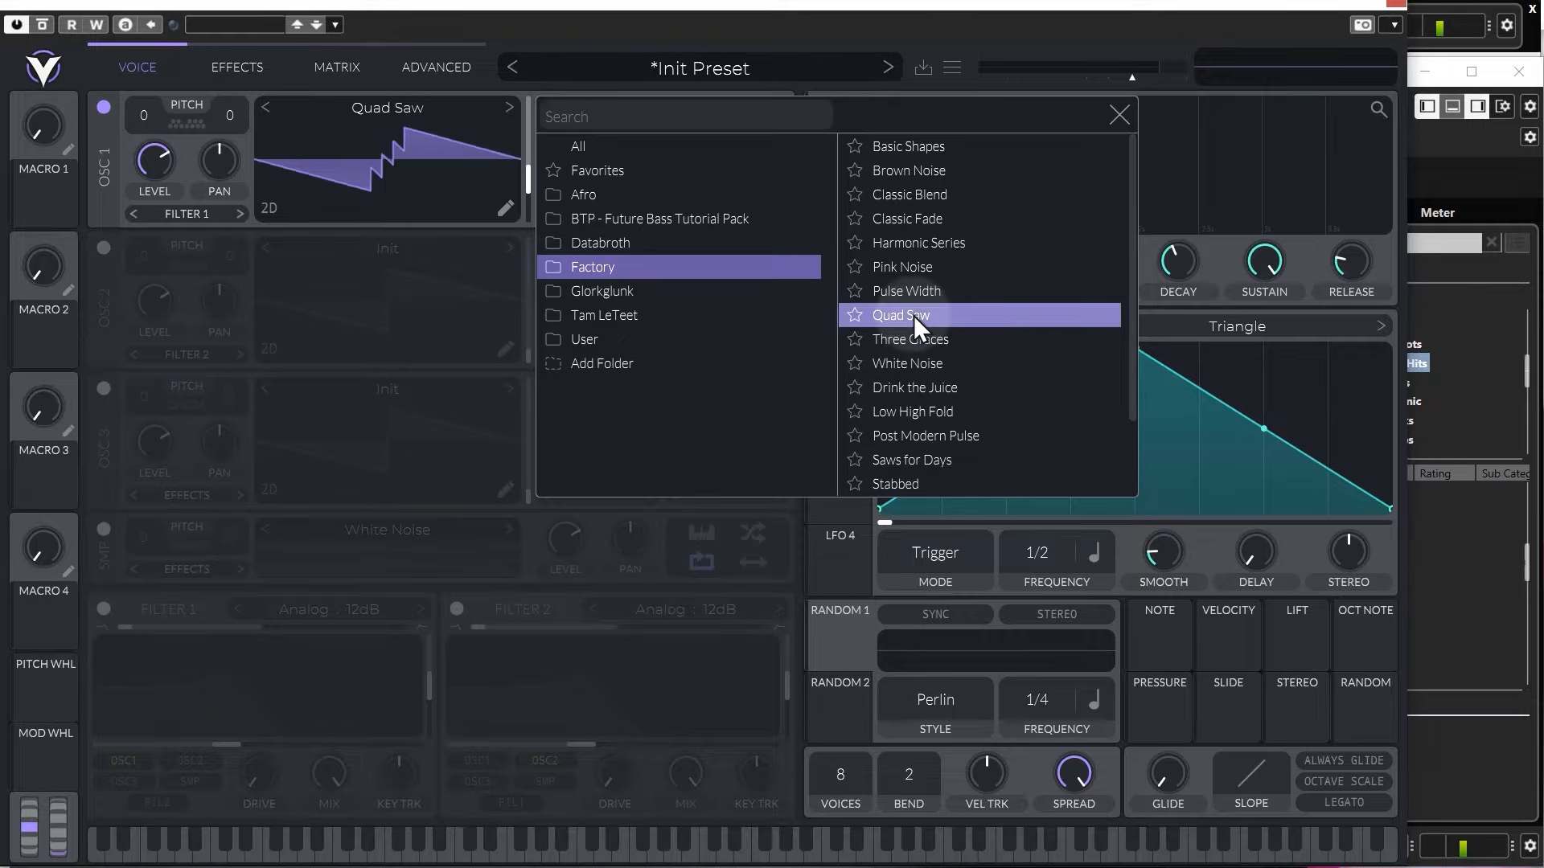
# Adjust oscillator 1's wavetable frame position to about the middle while cycling the waveform display mode.
pyautogui.click(529, 215)
pyautogui.moveTo(529, 216)
pyautogui.mouseDown()
pyautogui.moveTo(524, 87)
pyautogui.moveTo(527, 191)
pyautogui.mouseUp()
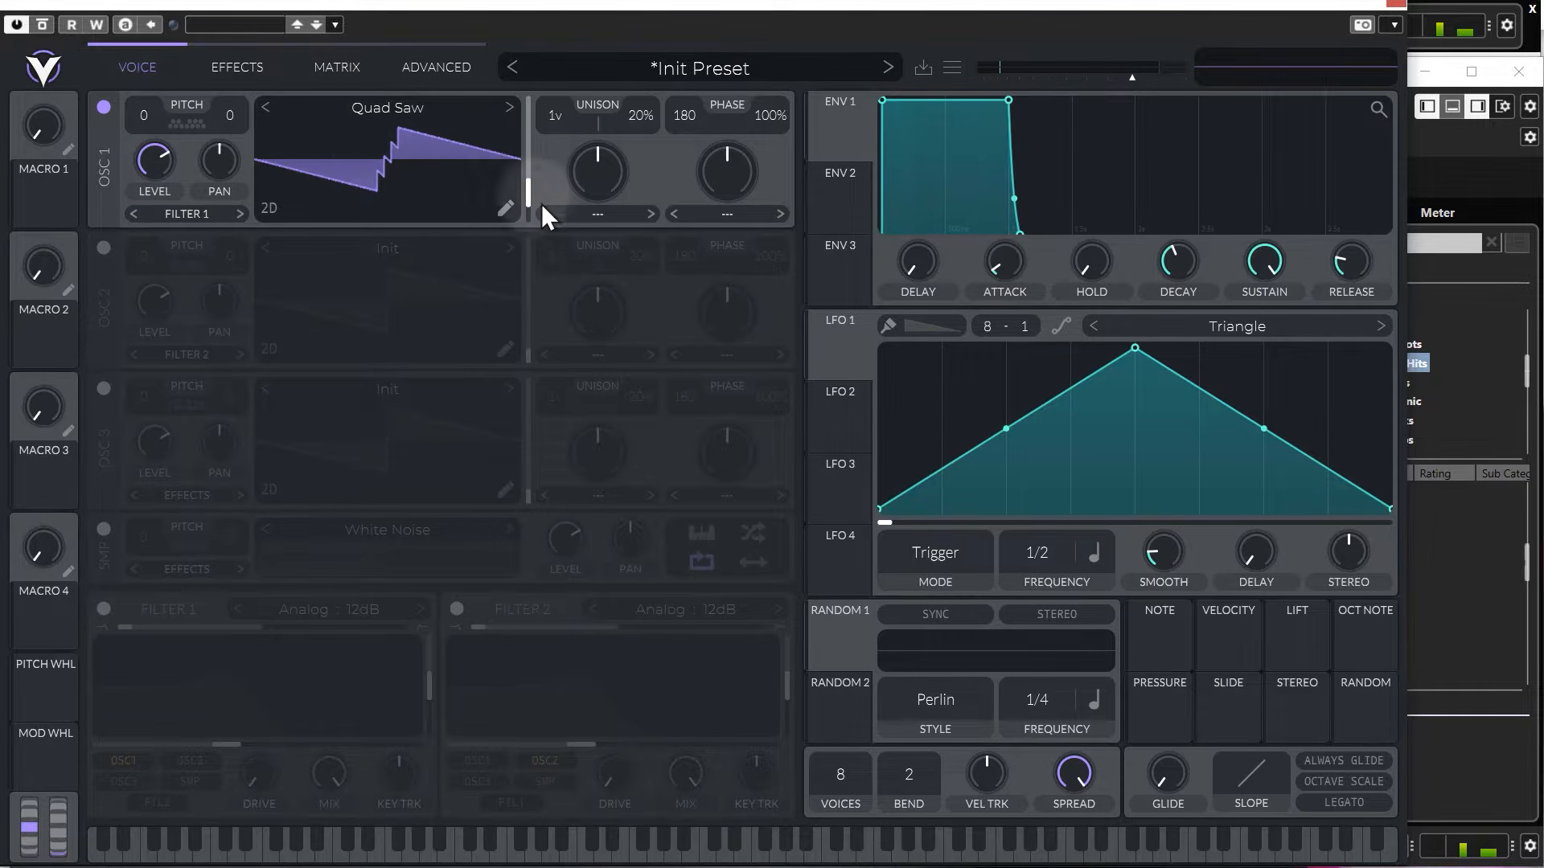
pyautogui.click(267, 208)
pyautogui.moveTo(533, 191)
pyautogui.mouseDown()
pyautogui.moveTo(529, 101)
pyautogui.moveTo(533, 214)
pyautogui.moveTo(543, 111)
pyautogui.moveTo(537, 170)
pyautogui.mouseUp()
pyautogui.click(274, 207)
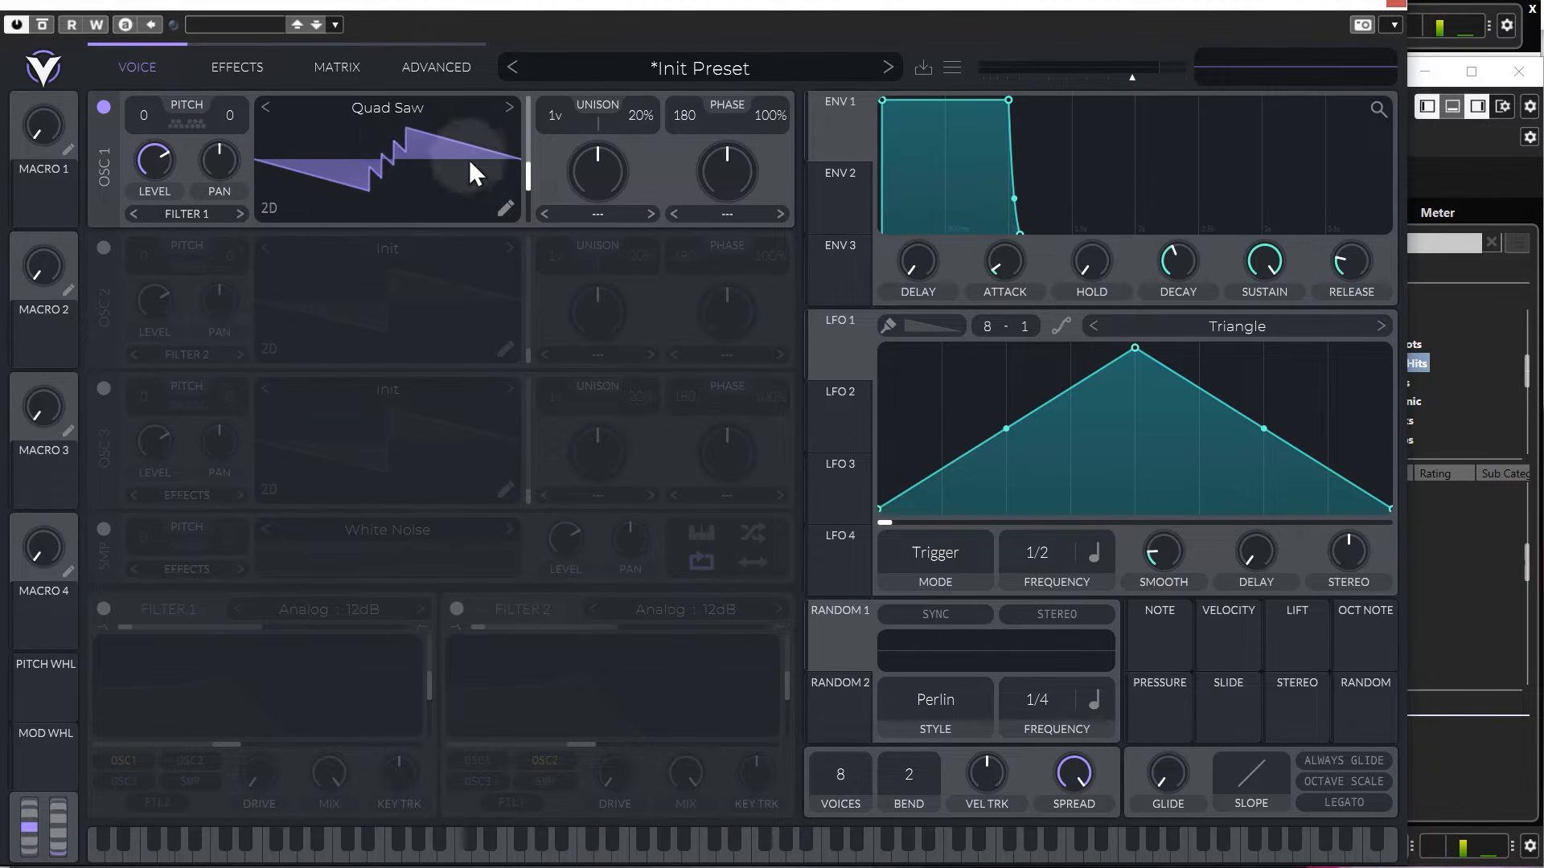
pyautogui.moveTo(527, 178)
pyautogui.mouseDown()
pyautogui.moveTo(531, 162)
pyautogui.moveTo(532, 176)
pyautogui.mouseUp()
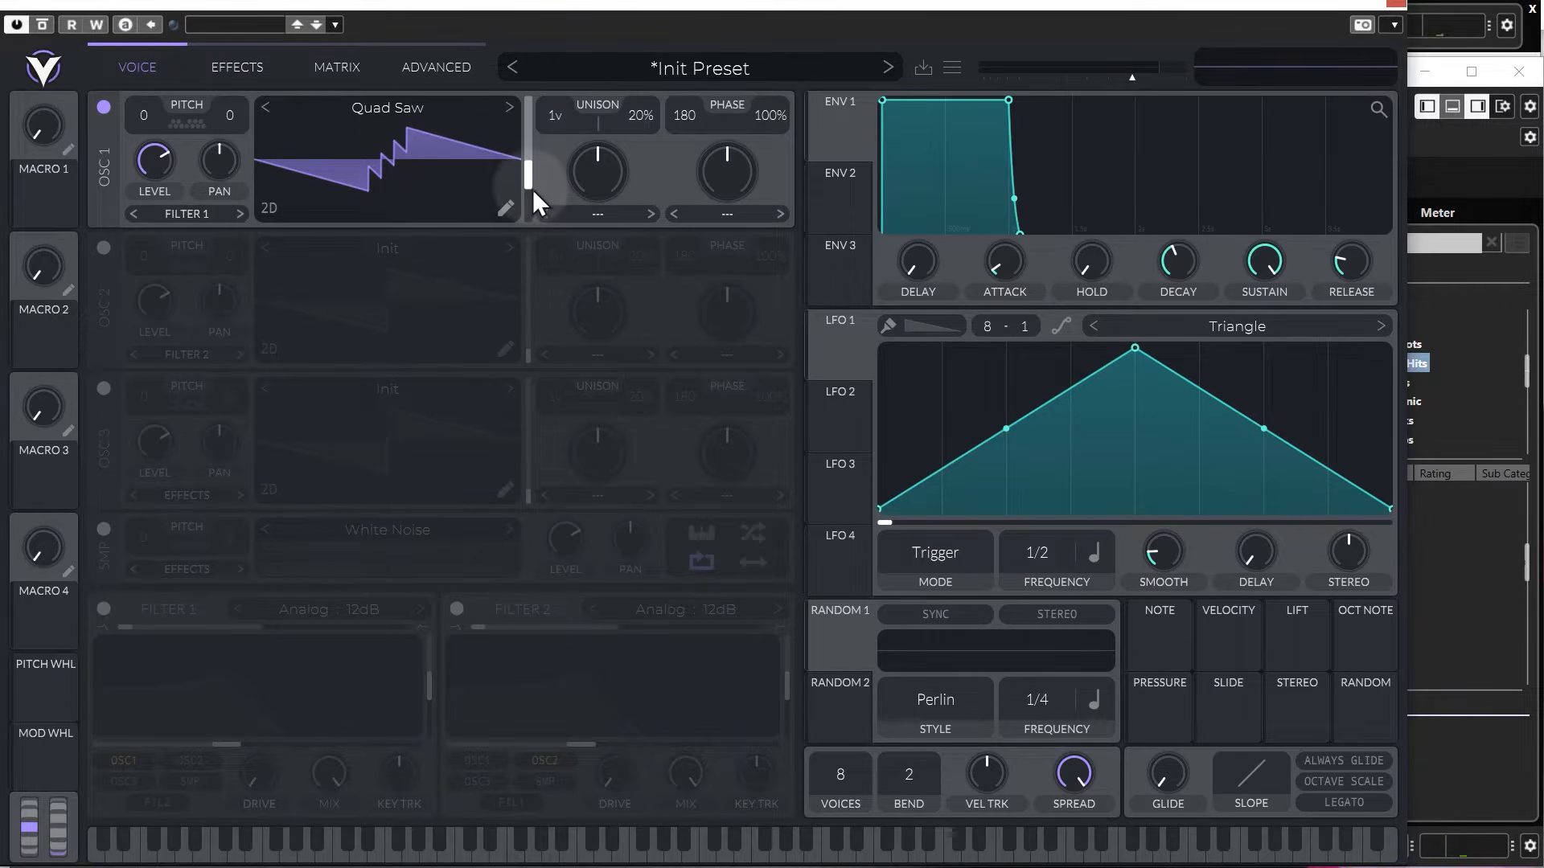
# Initialize oscillator 1's wavetable.
pyautogui.rightClick(392, 155)
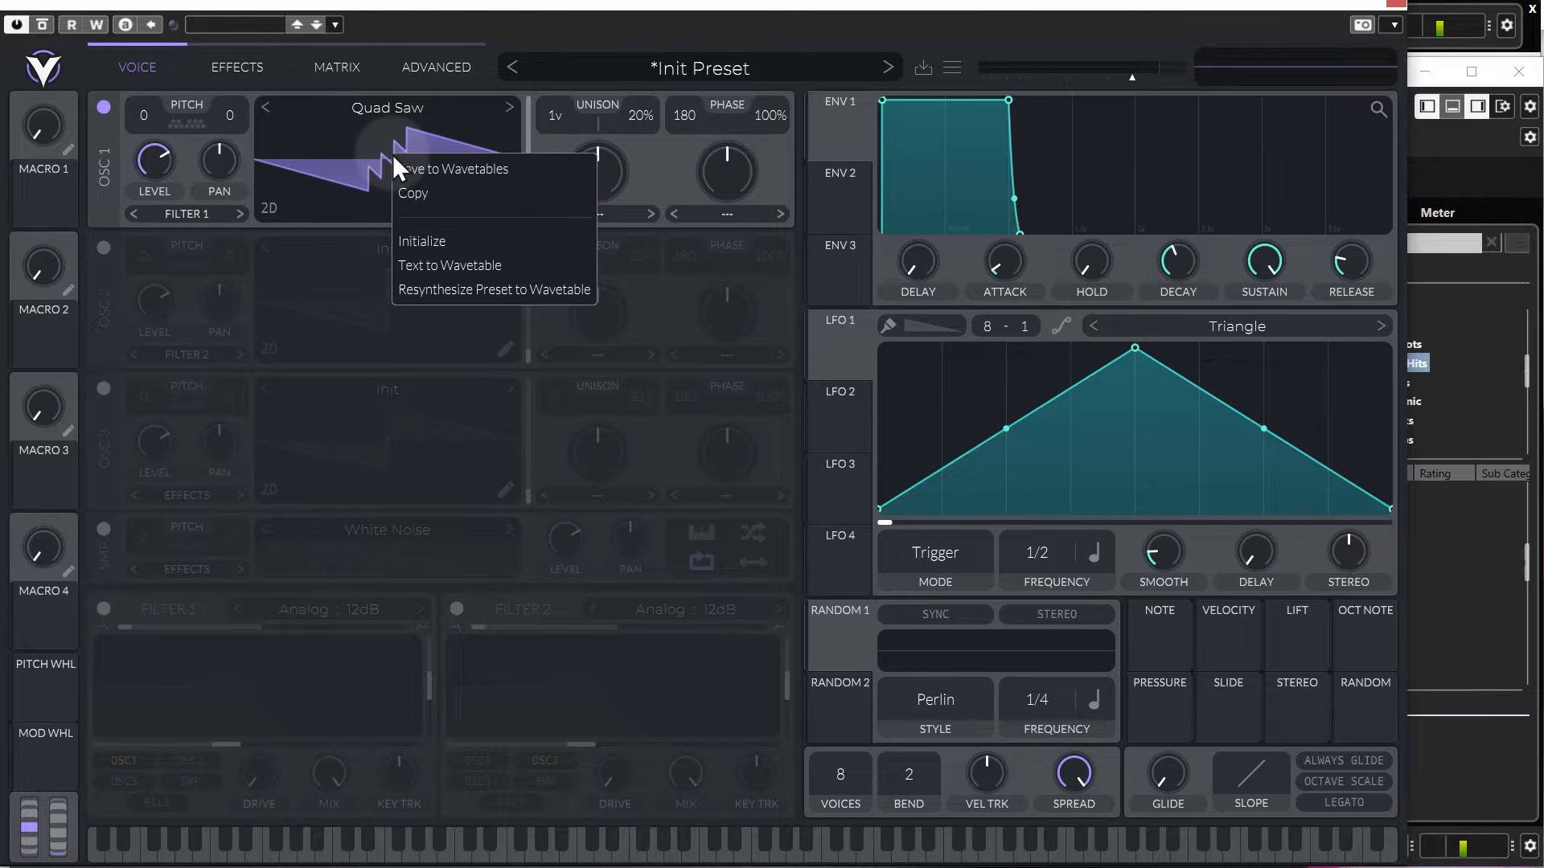
pyautogui.click(428, 242)
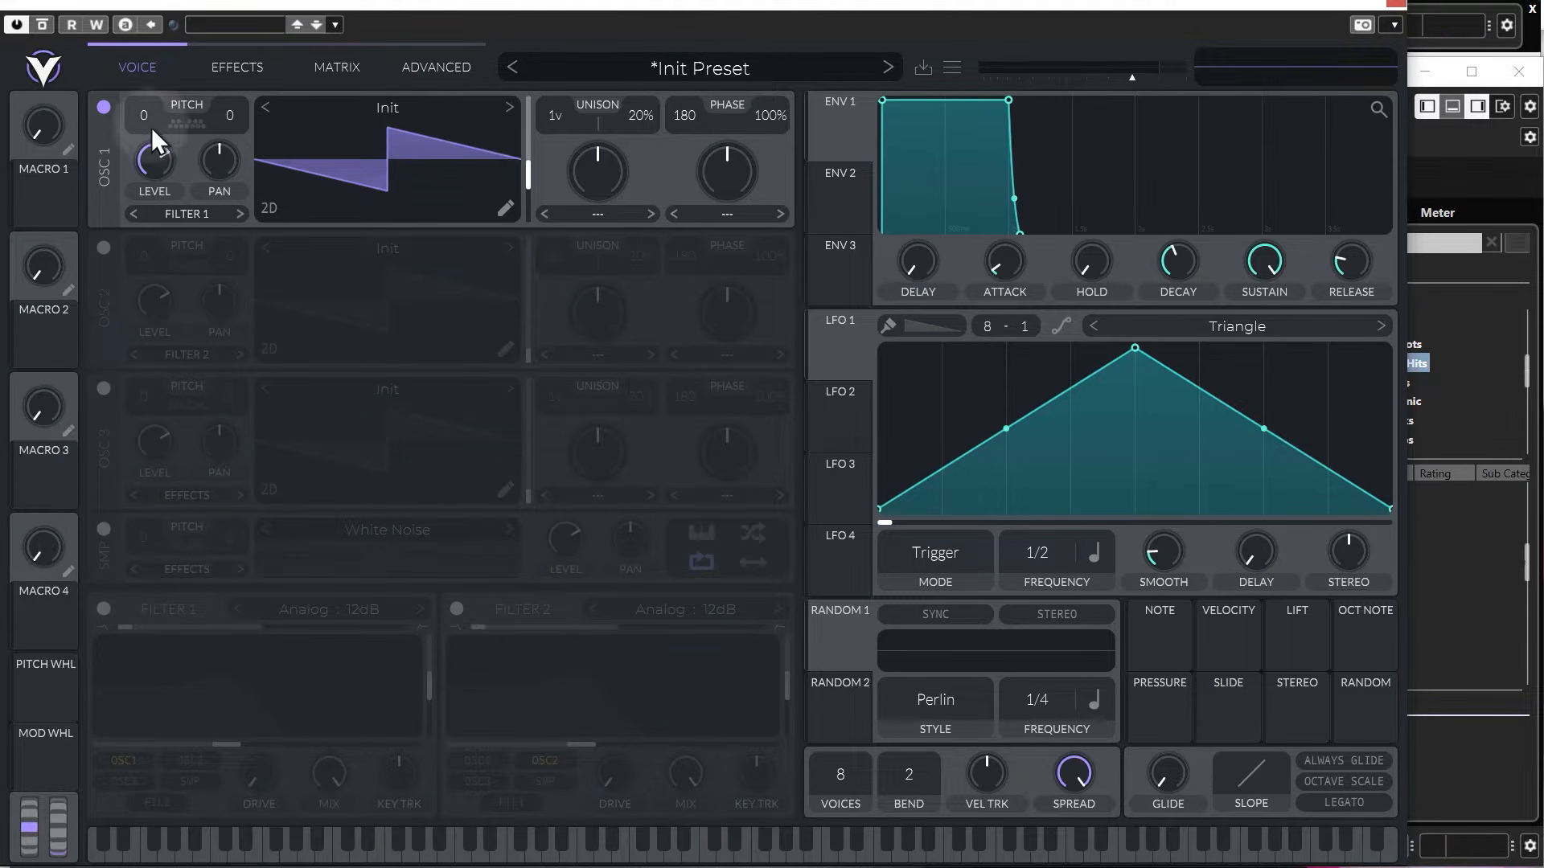
# Try oscillator 1's transpose at -9 and 27, reset it to 0, and view the transpose snap options.
pyautogui.moveTo(147, 112); pyautogui.dragTo(148, 193)
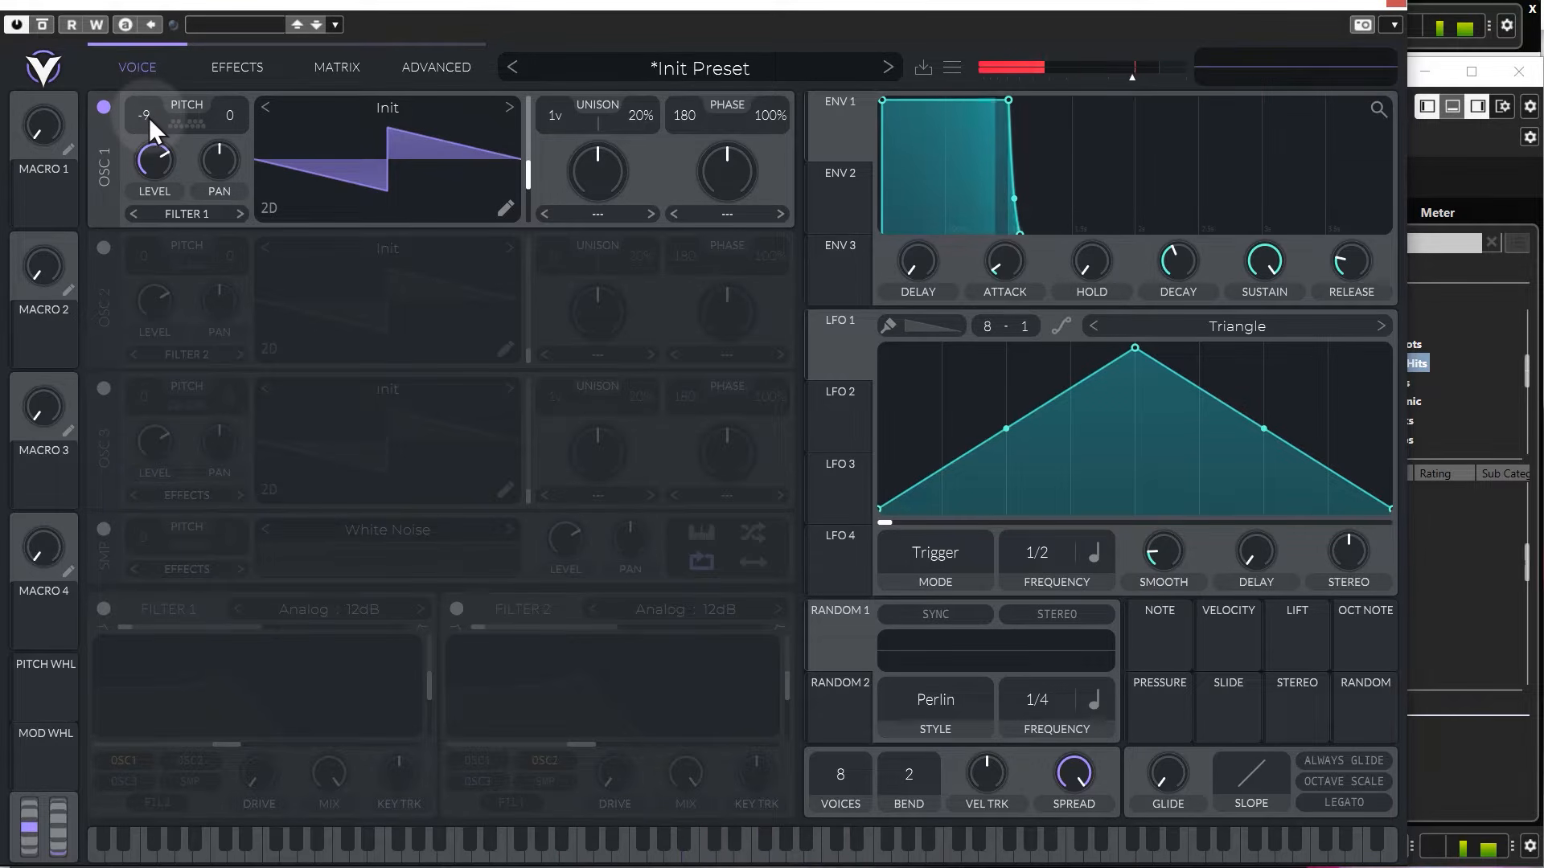
pyautogui.moveTo(145, 118); pyautogui.dragTo(151, 76)
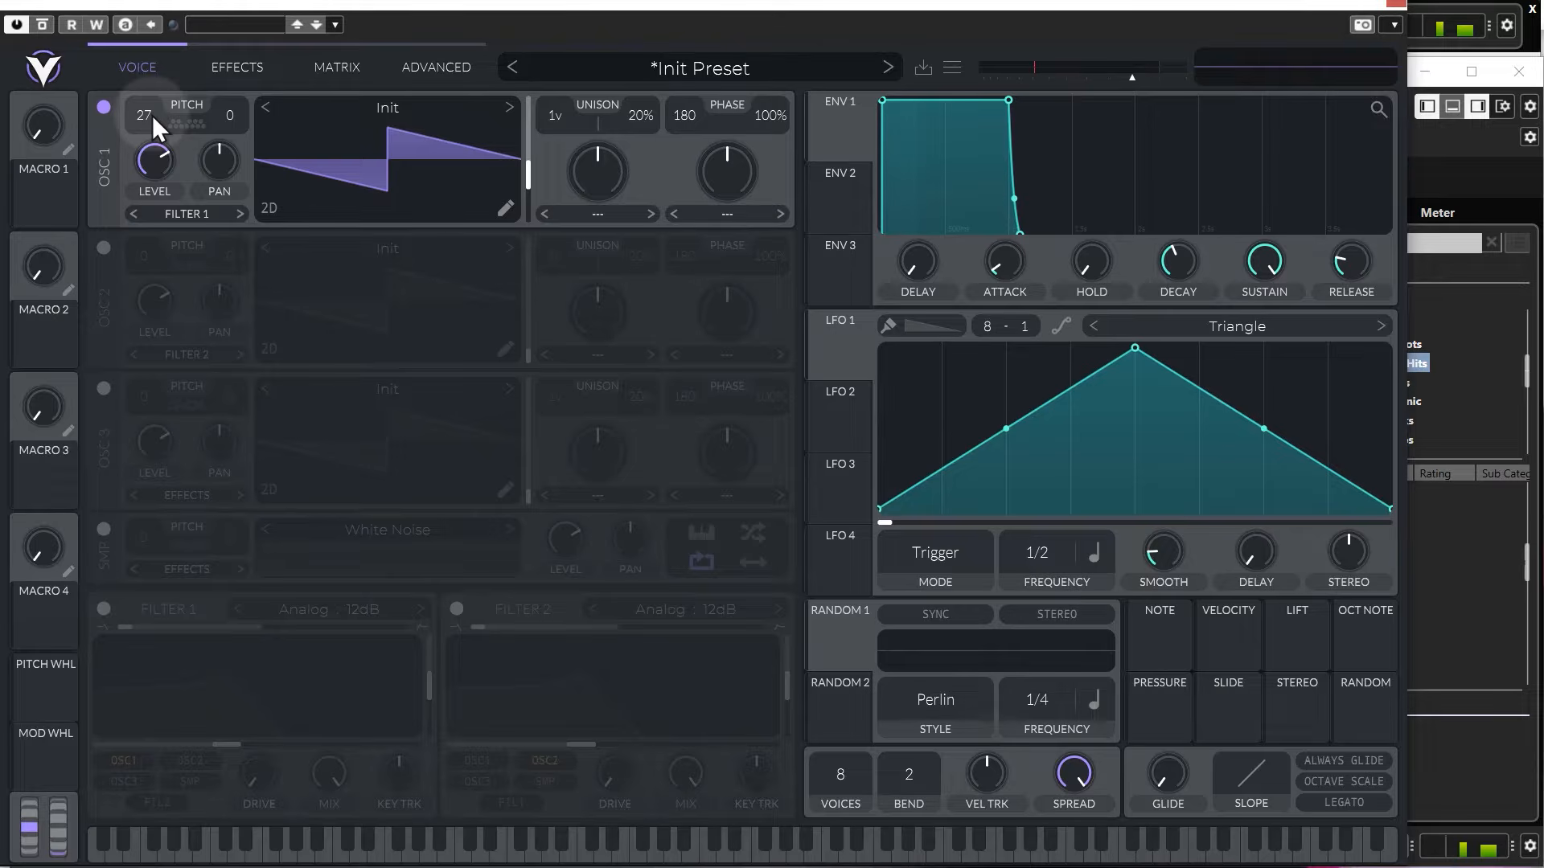
pyautogui.doubleClick(147, 115)
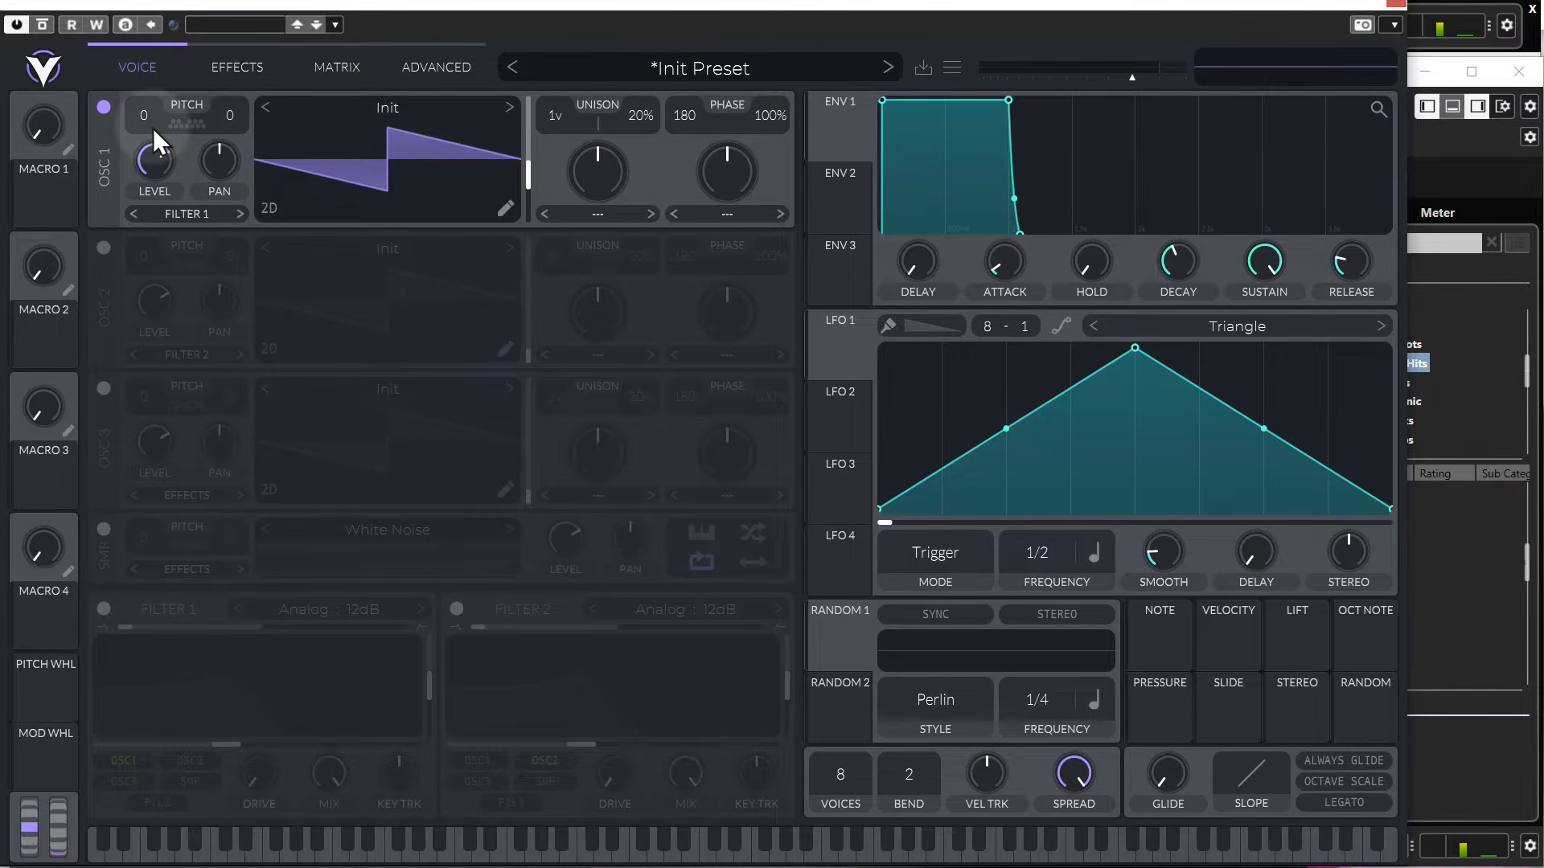
pyautogui.click(194, 126)
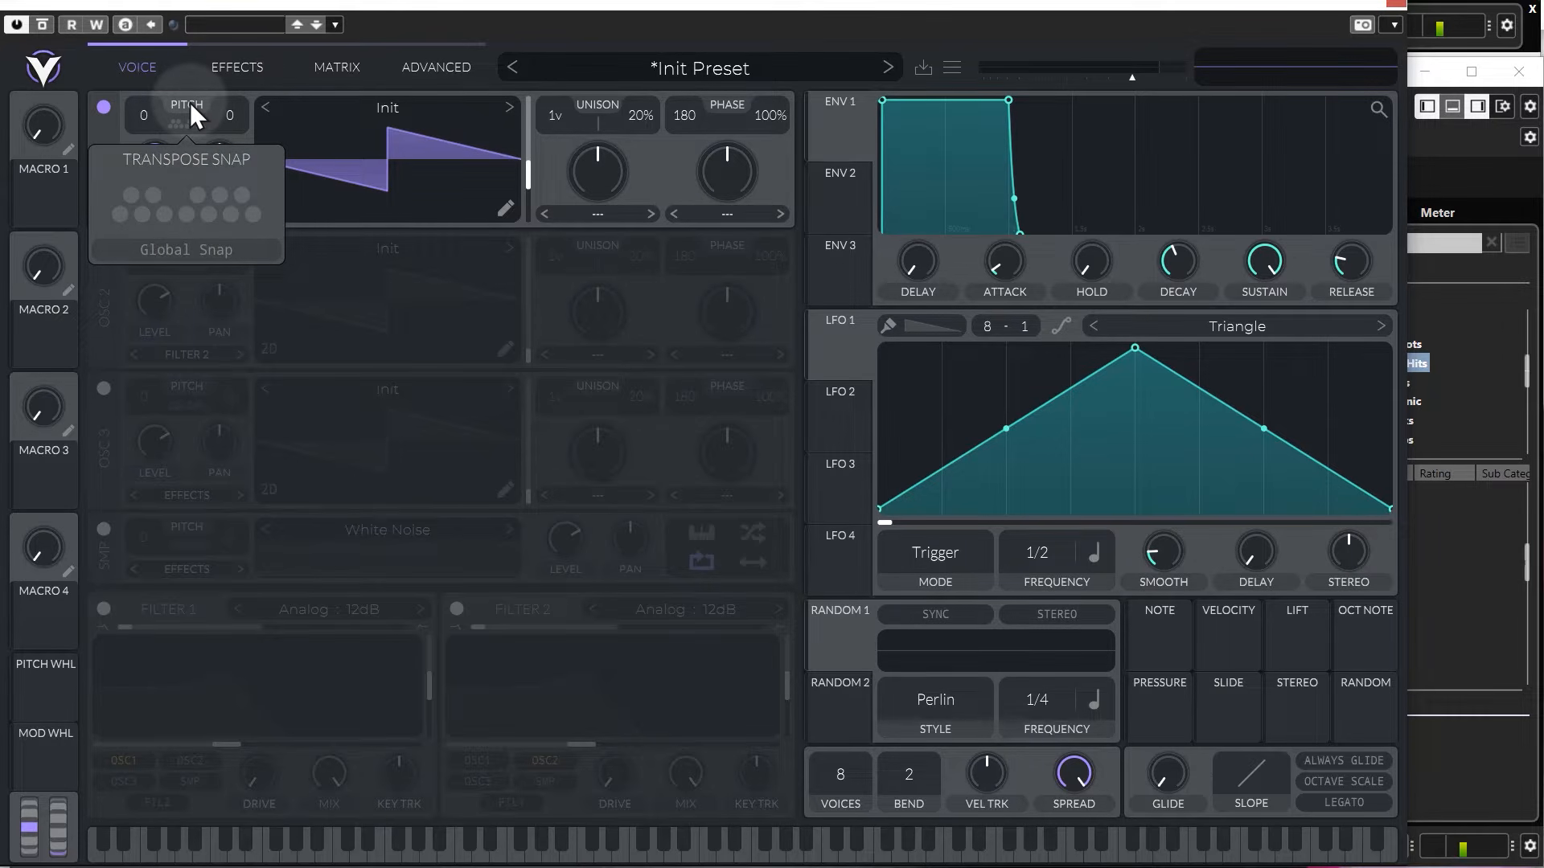
pyautogui.click(189, 104)
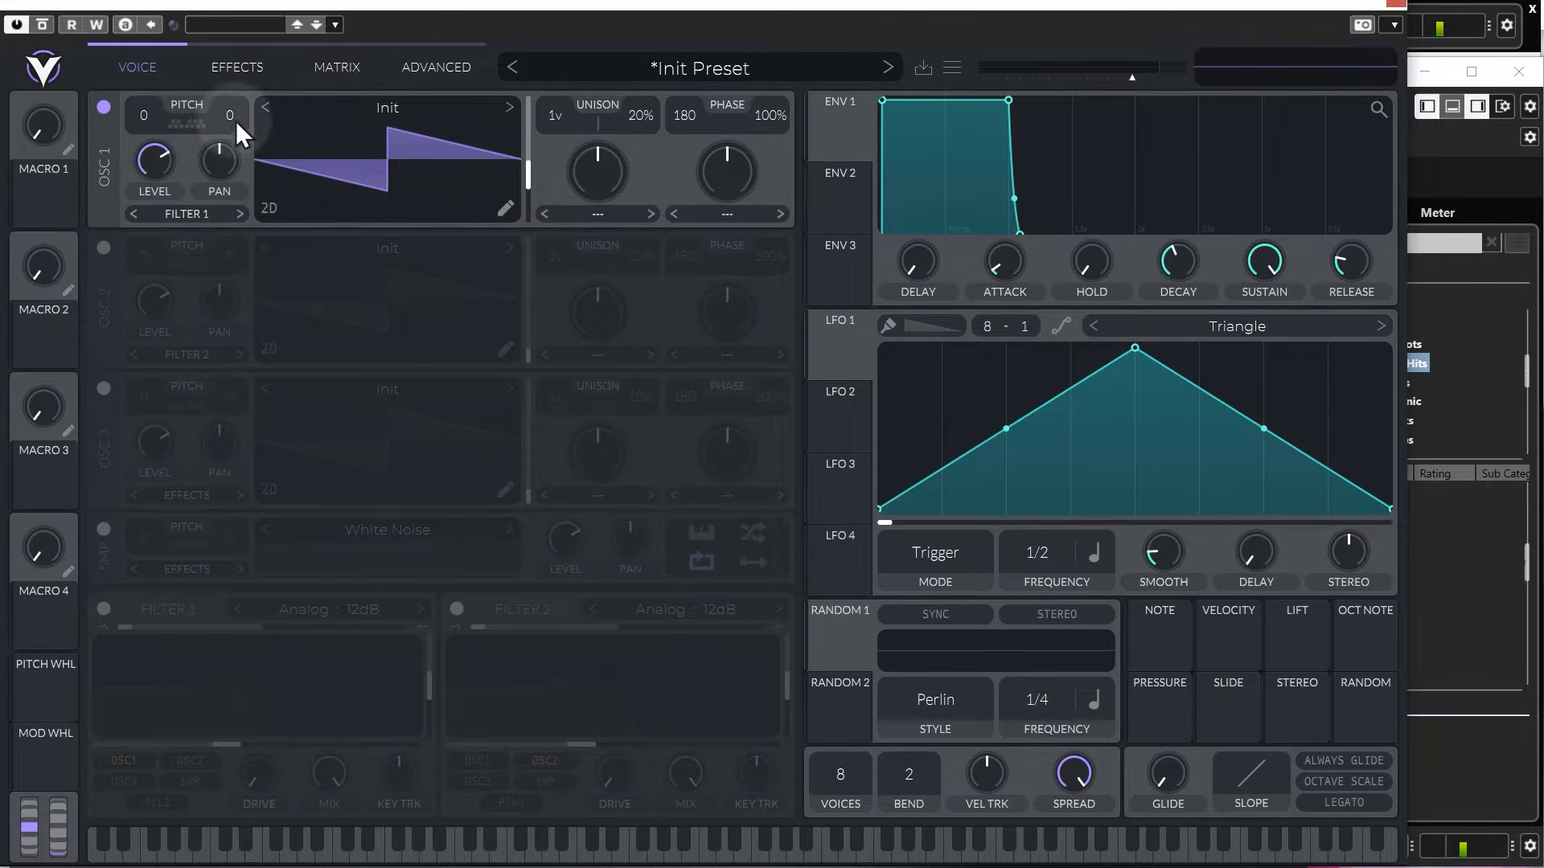
# Try out oscillator 1's fine tune, level and pan, and reset them to their defaults.
pyautogui.moveTo(230, 112)
pyautogui.mouseDown()
pyautogui.moveTo(225, 176)
pyautogui.moveTo(229, 98)
pyautogui.moveTo(235, 114)
pyautogui.mouseUp()
pyautogui.moveTo(161, 165); pyautogui.dragTo(219, 166)
pyautogui.doubleClick(219, 166)
pyautogui.doubleClick(155, 171)
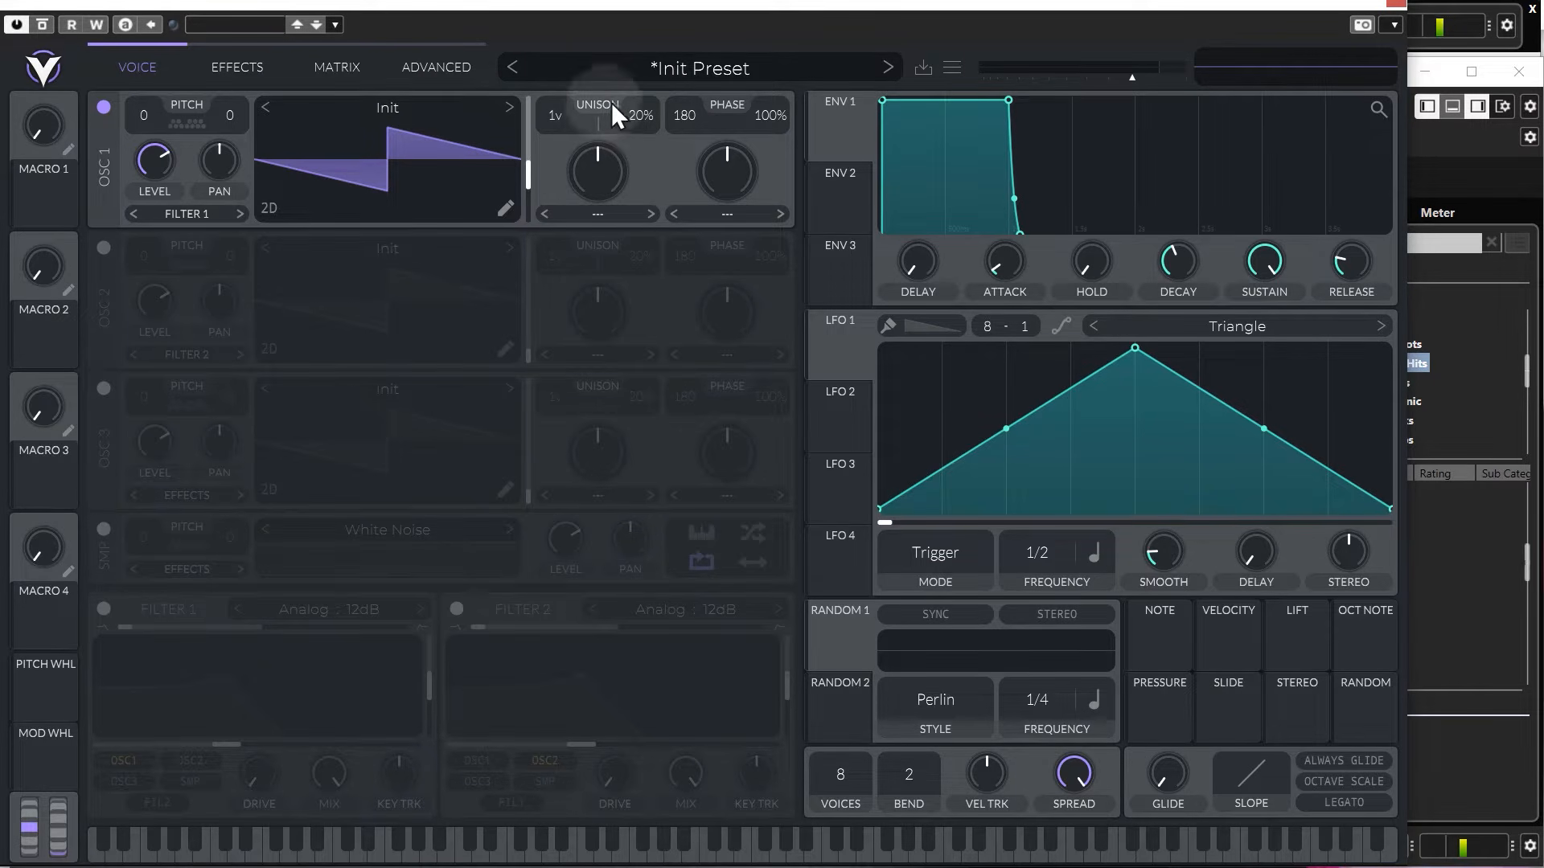
# Set oscillator 1's unison detune to 0% and its unison voices to 14.
pyautogui.moveTo(639, 114); pyautogui.dragTo(656, 304)
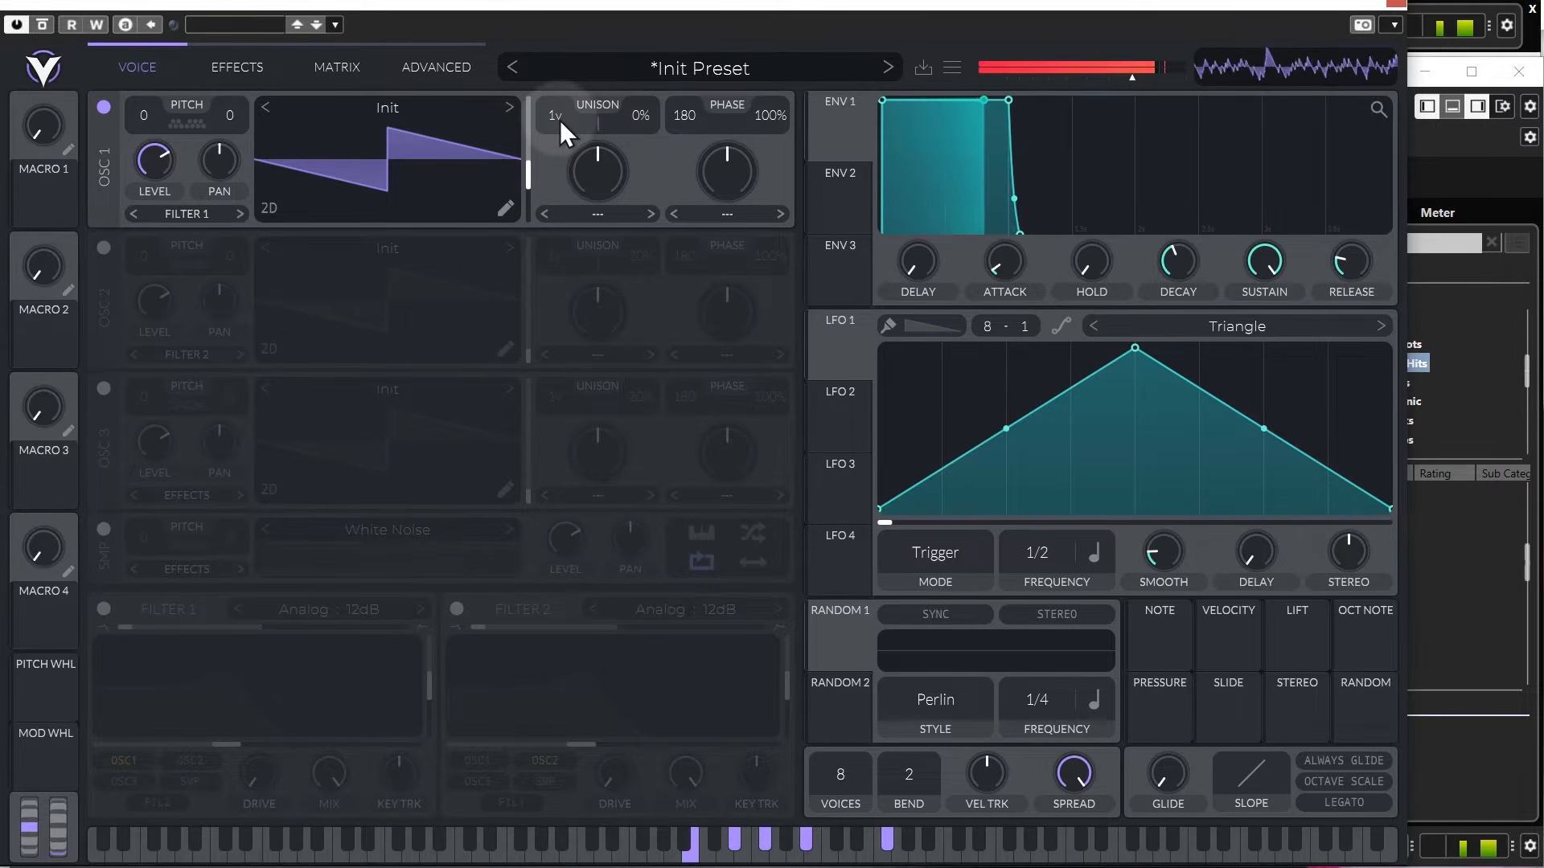
pyautogui.moveTo(559, 119); pyautogui.dragTo(561, 114)
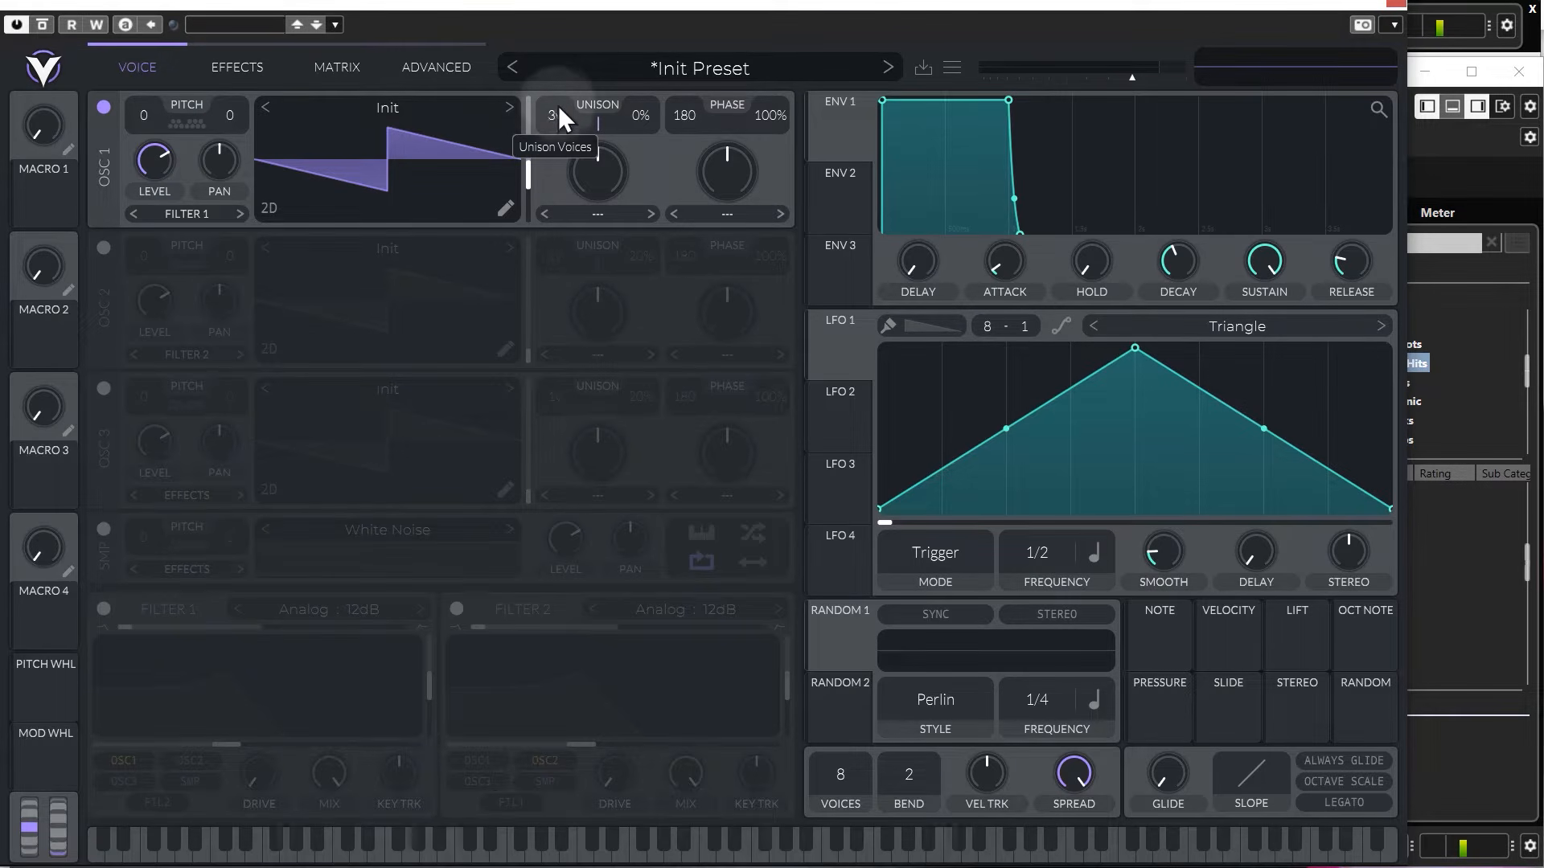
pyautogui.scroll(5, 559, 116)
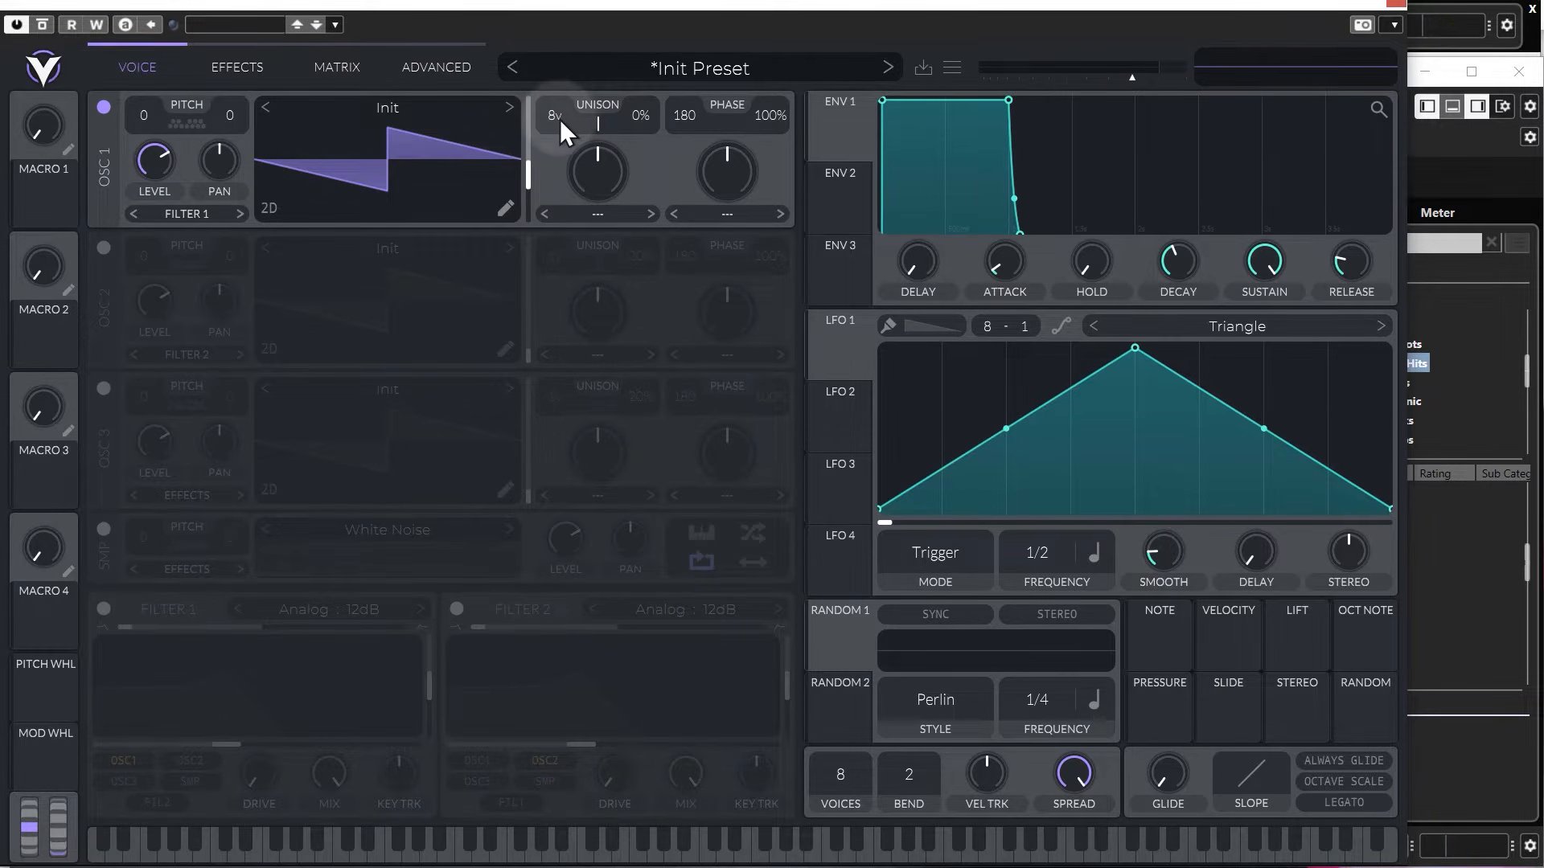
pyautogui.moveTo(554, 75); pyautogui.dragTo(554, 61)
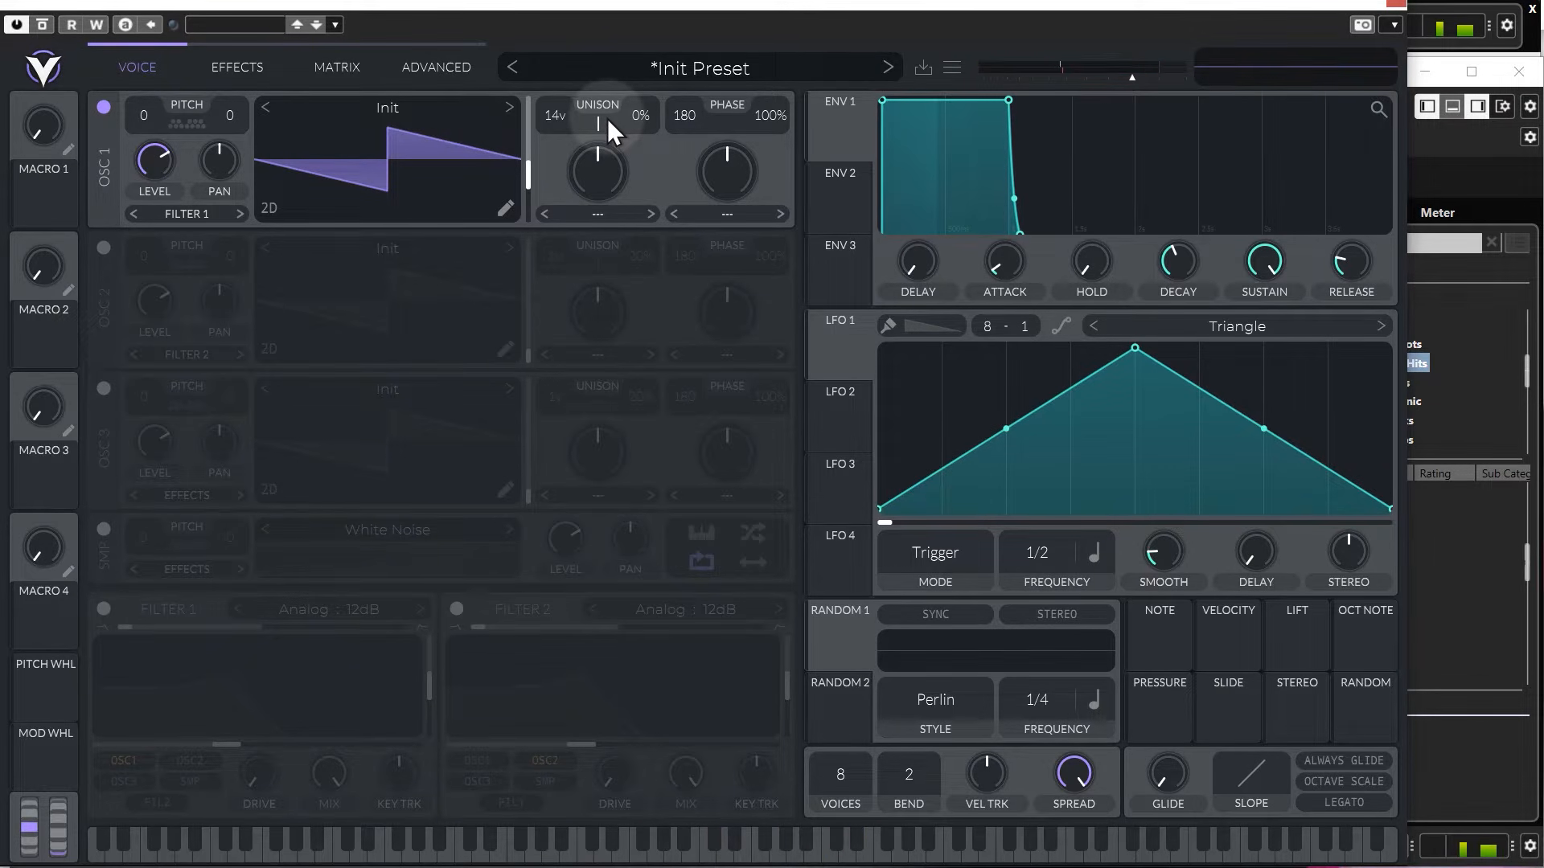
# Close the synth window and play the Cubase project to about bar 25, and stop playback.
pyautogui.click(1396, 4)
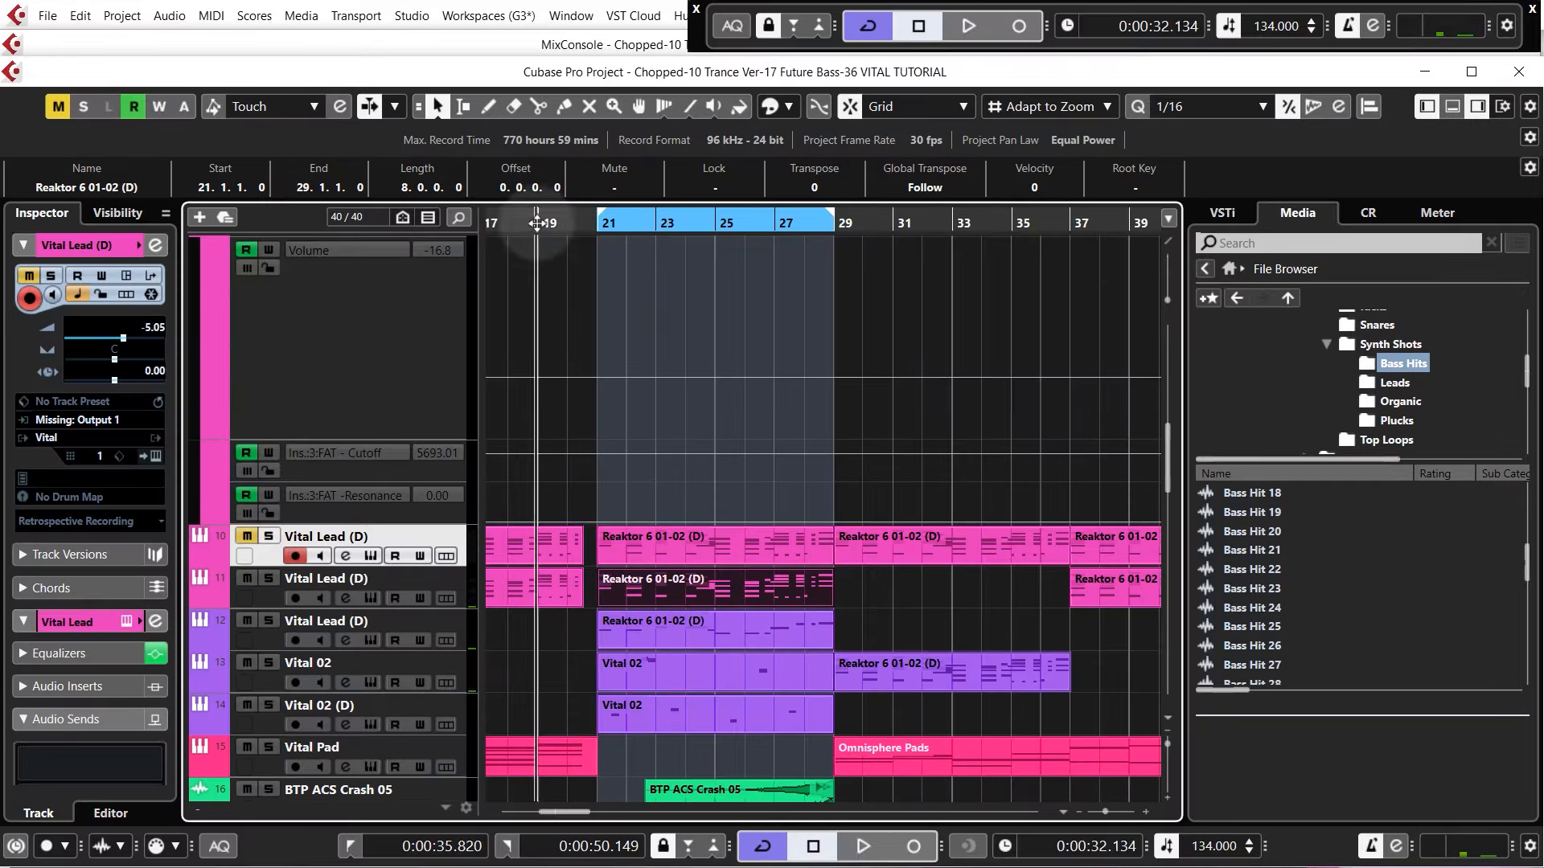
pyautogui.press('space')
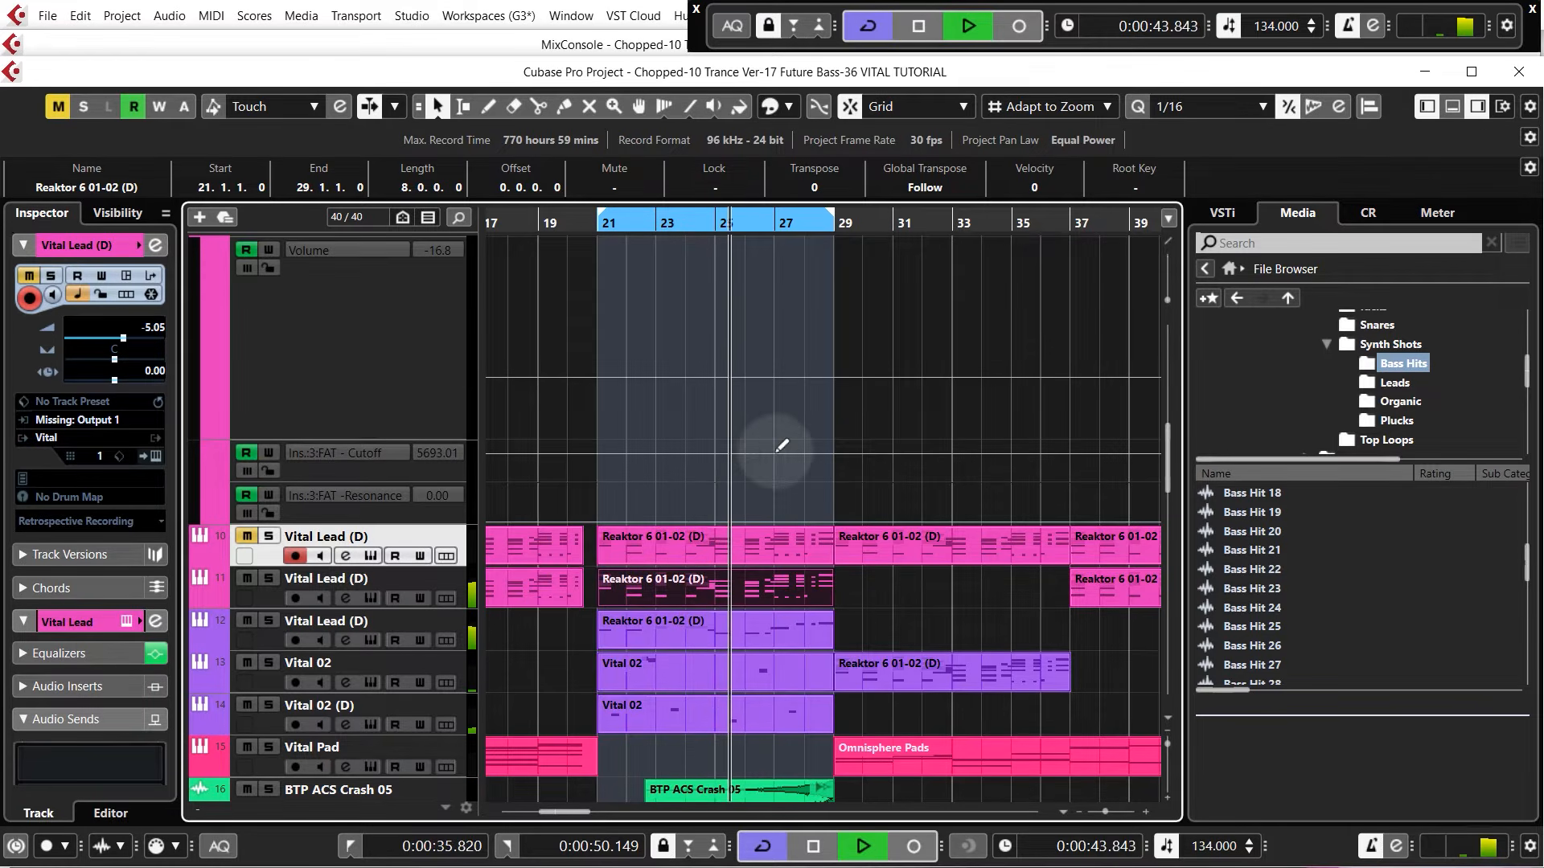
pyautogui.press('space')
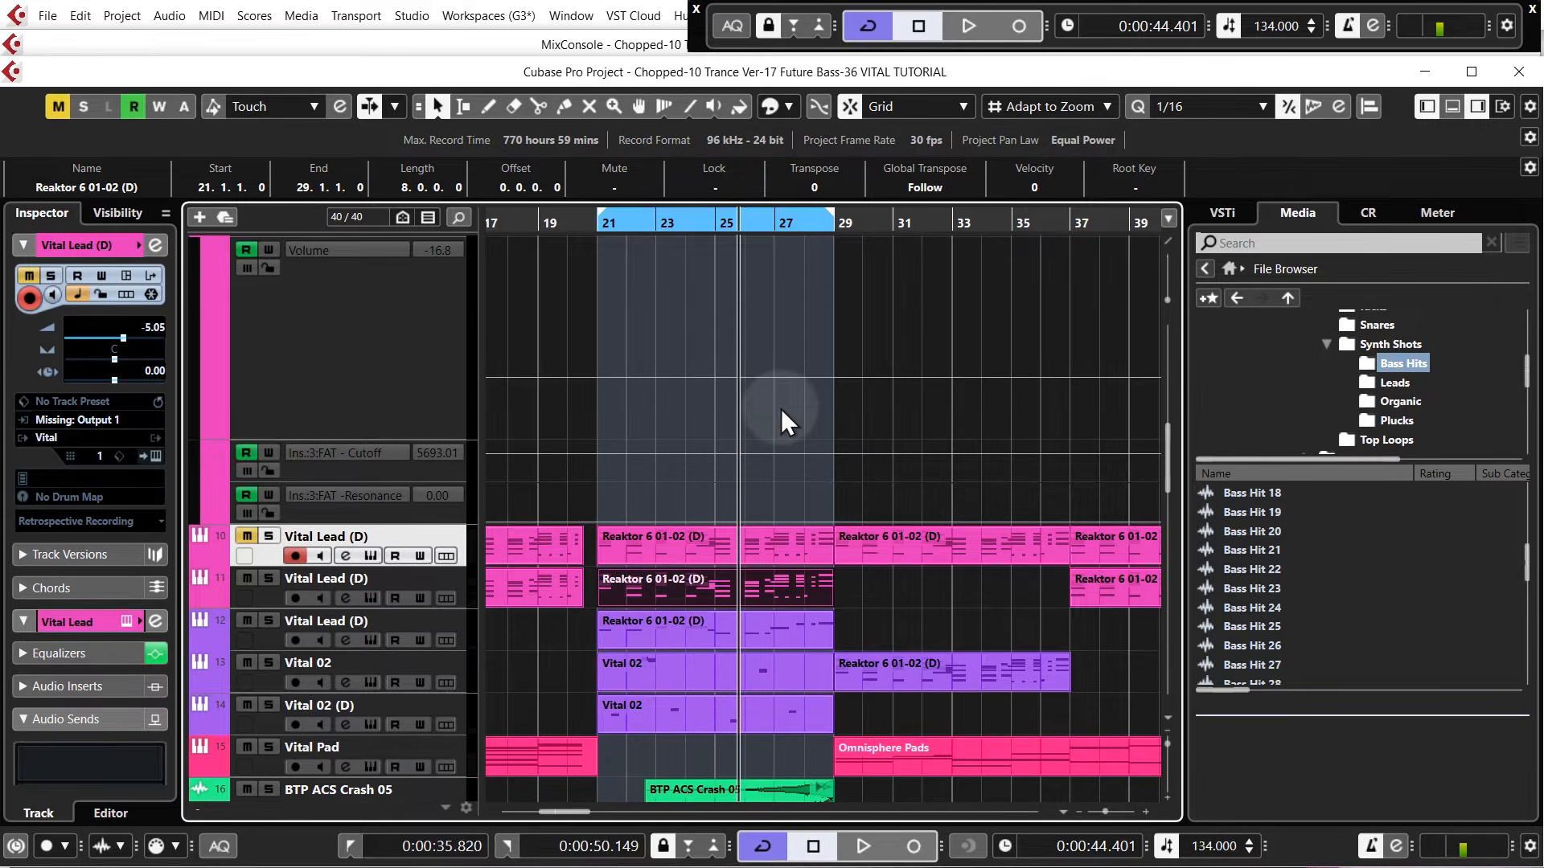
# Play the Vital Lead (D) track 10 soloed from bar 21 and reopen its instrument window.
pyautogui.click(269, 536)
pyautogui.click(594, 225)
pyautogui.press('space')
pyautogui.click(371, 556)
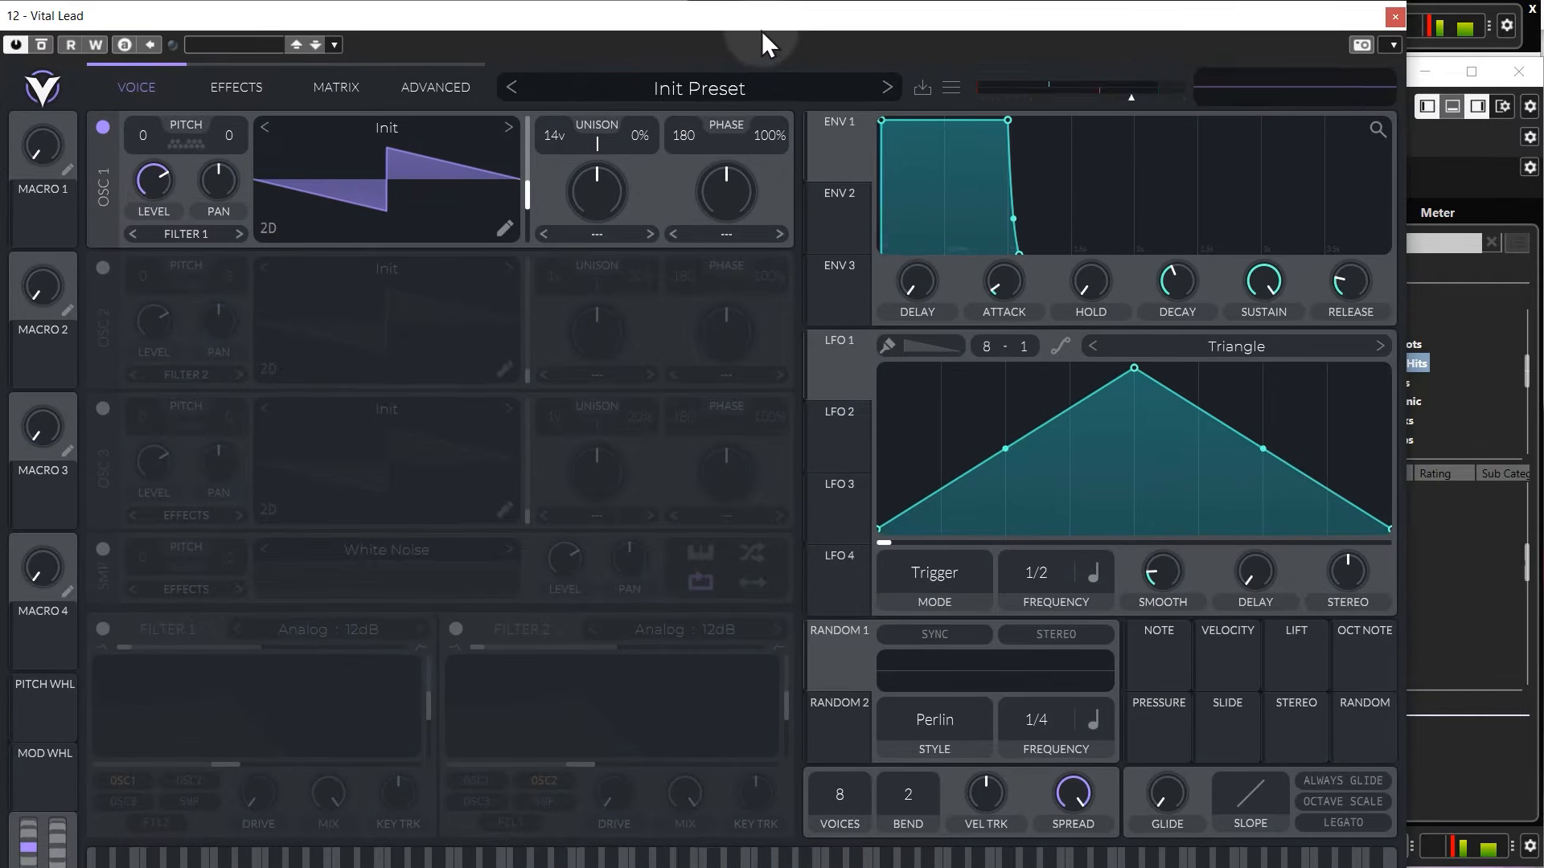
pyautogui.moveTo(760, 30); pyautogui.dragTo(764, 9)
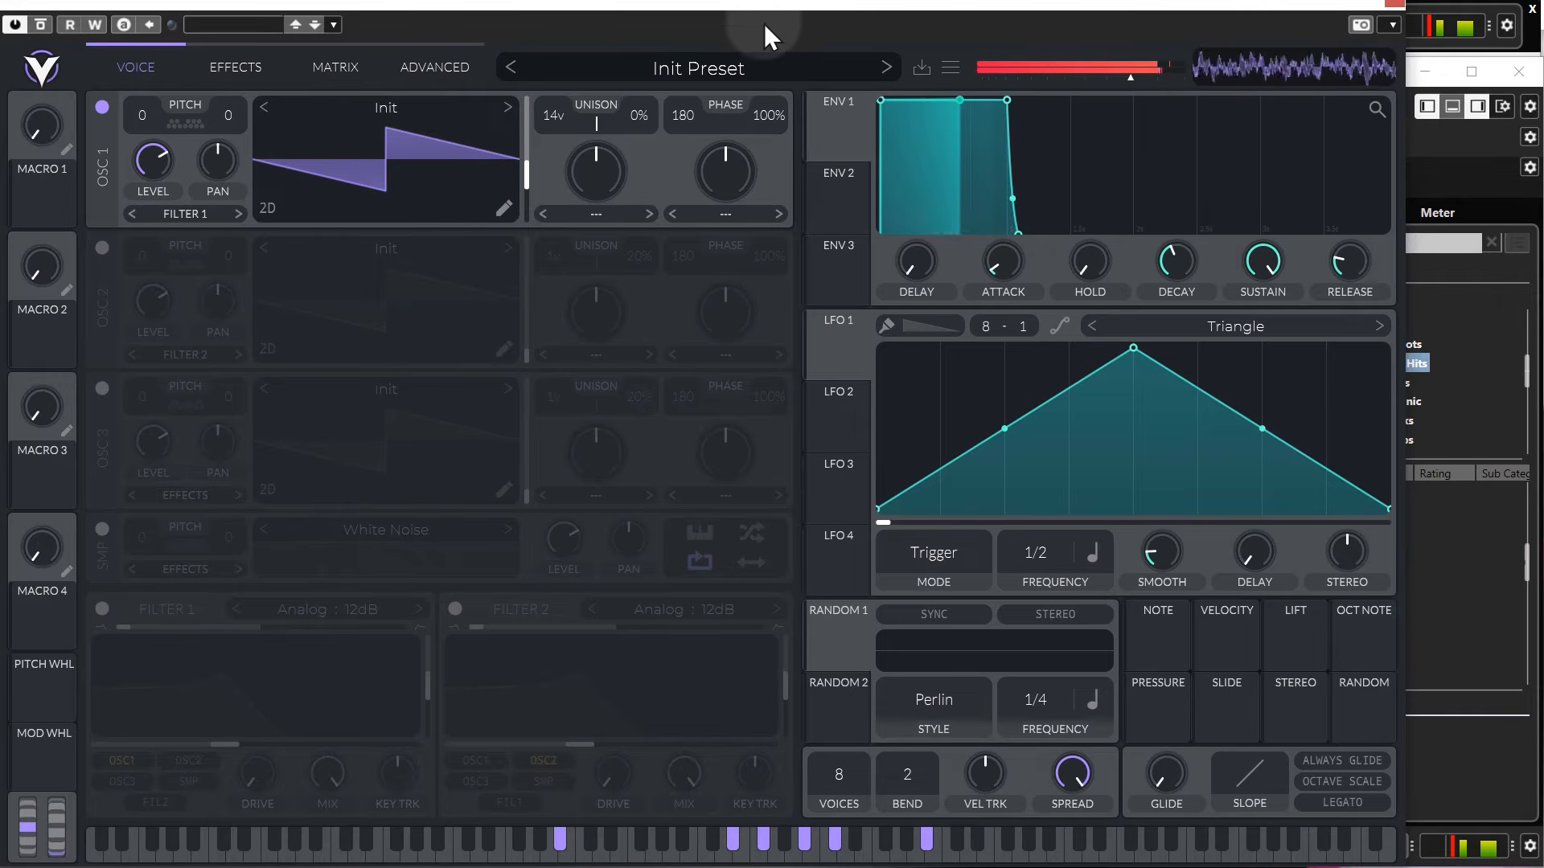
# Stop the playback and set oscillator 1's unison detune to 15%.
pyautogui.press('space')
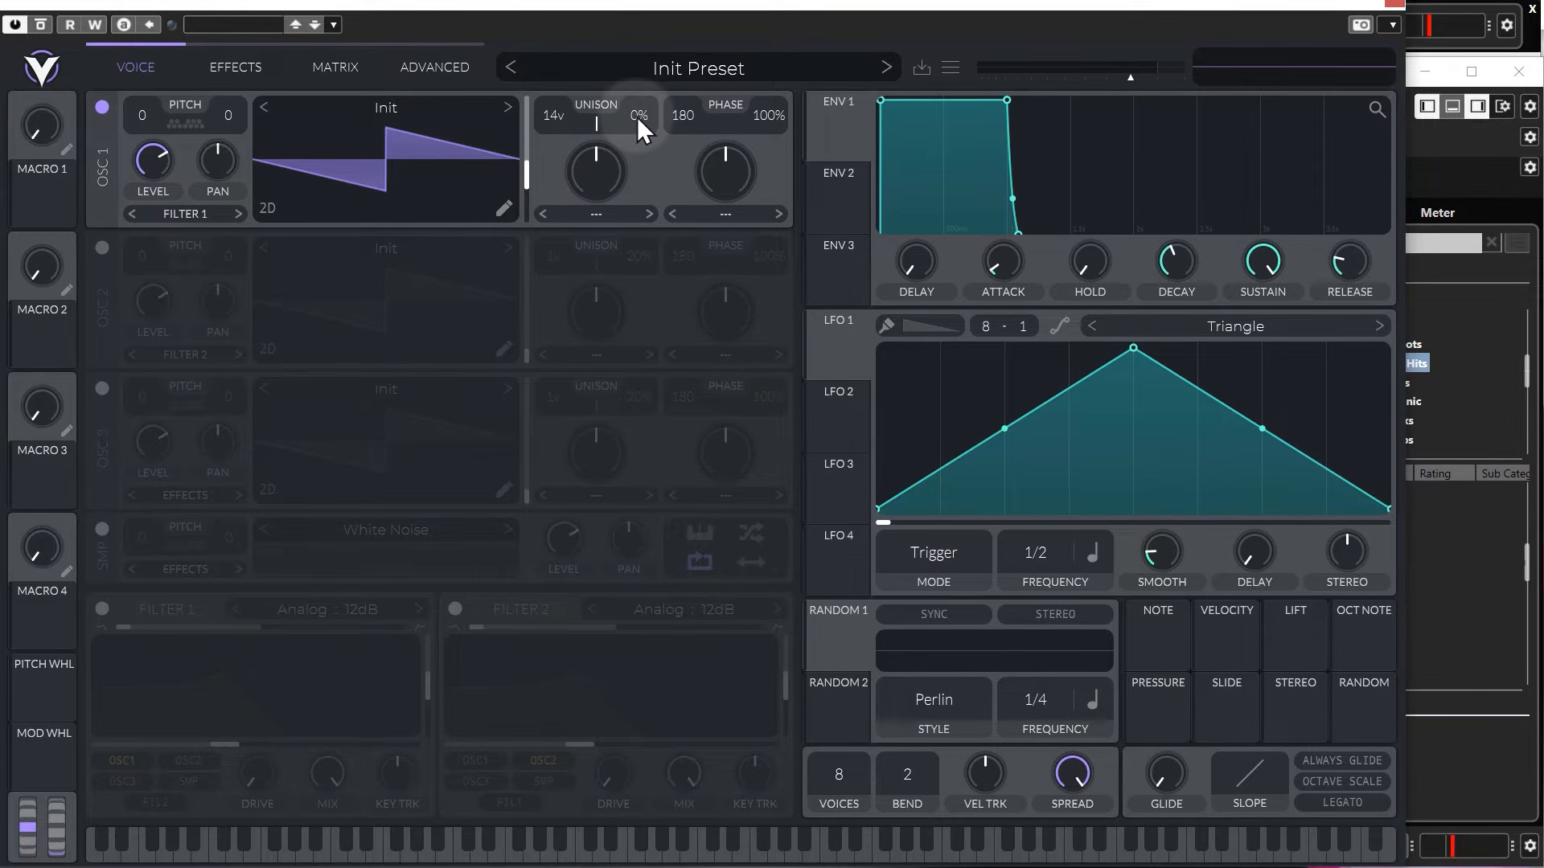
pyautogui.moveTo(640, 113)
pyautogui.mouseDown()
pyautogui.moveTo(639, 77)
pyautogui.moveTo(639, 90)
pyautogui.mouseUp()
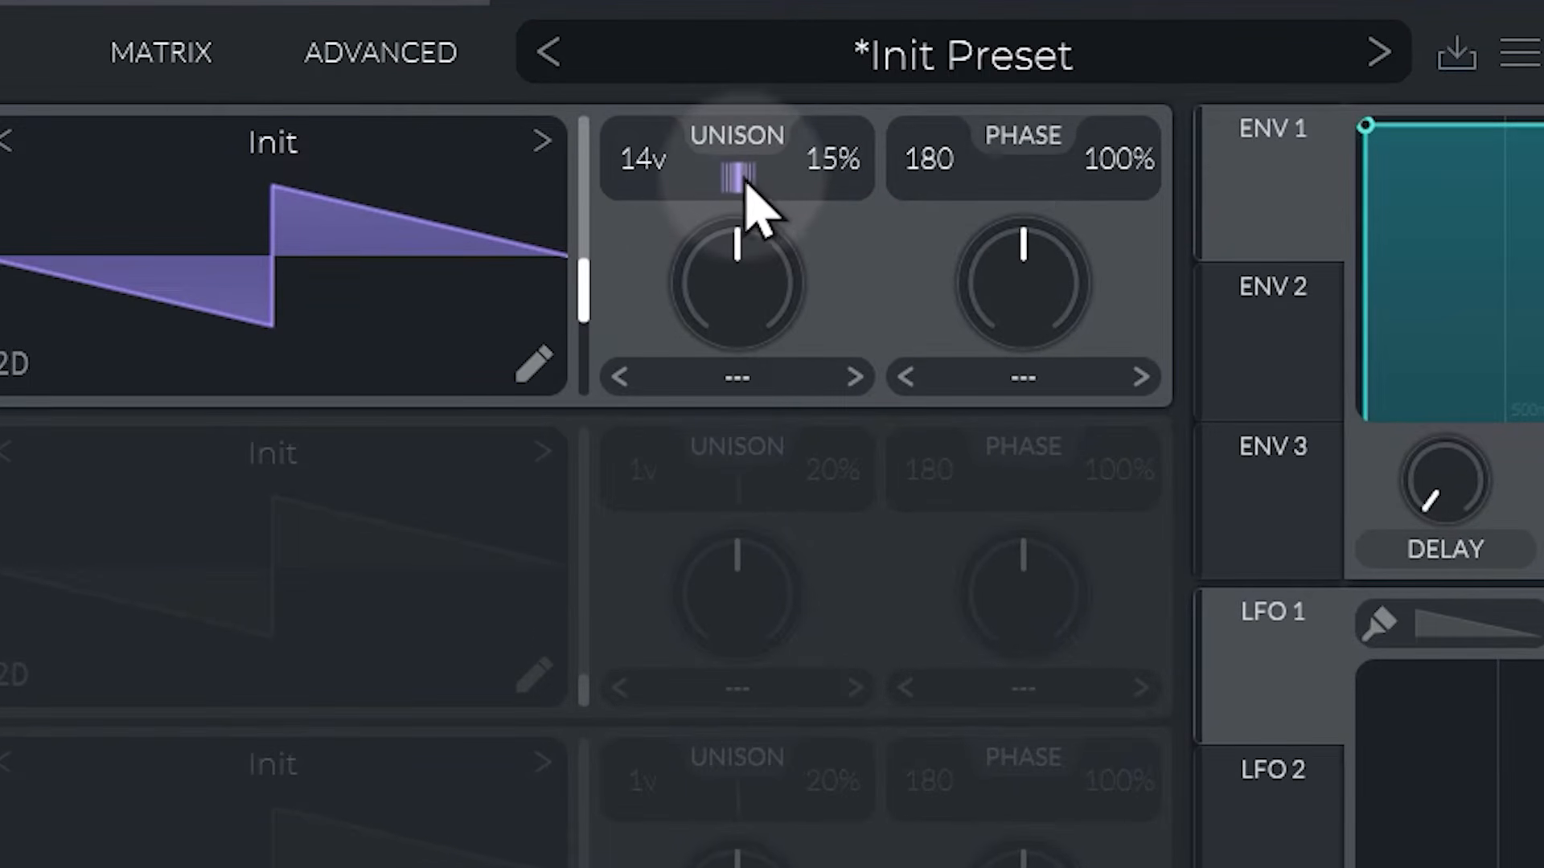
pyautogui.moveTo(746, 180)
pyautogui.mouseDown()
pyautogui.moveTo(744, 380)
pyautogui.moveTo(762, 29)
pyautogui.moveTo(760, 379)
pyautogui.moveTo(751, 188)
pyautogui.mouseUp()
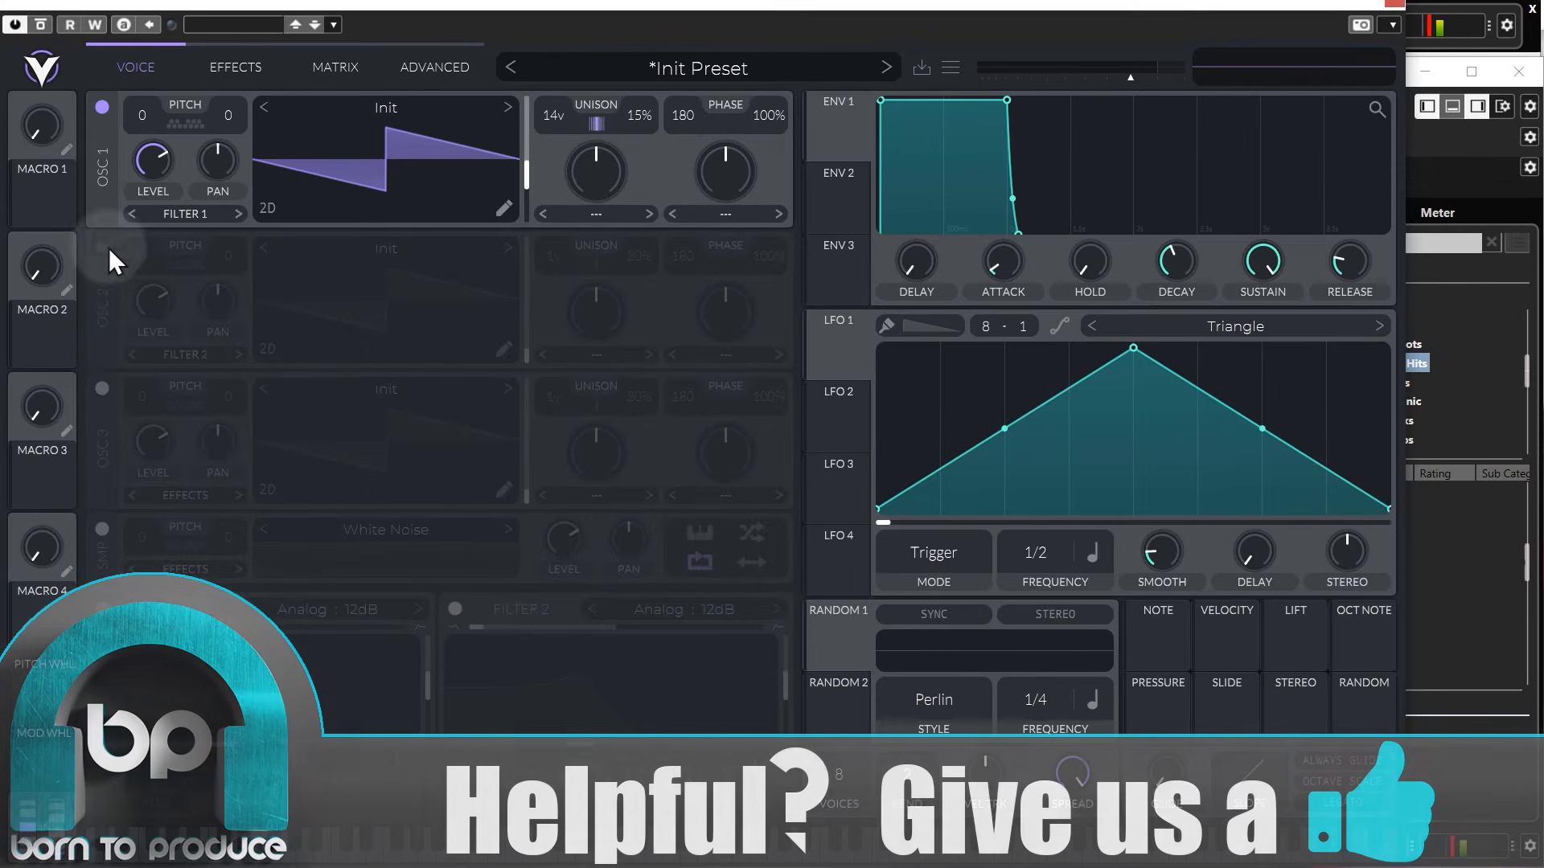
# Turn on oscillators 2 and 3, giving oscillator 2 nine unison voices at 5% detune and oscillator 3 a pitch of -12.
pyautogui.click(101, 247)
pyautogui.click(102, 389)
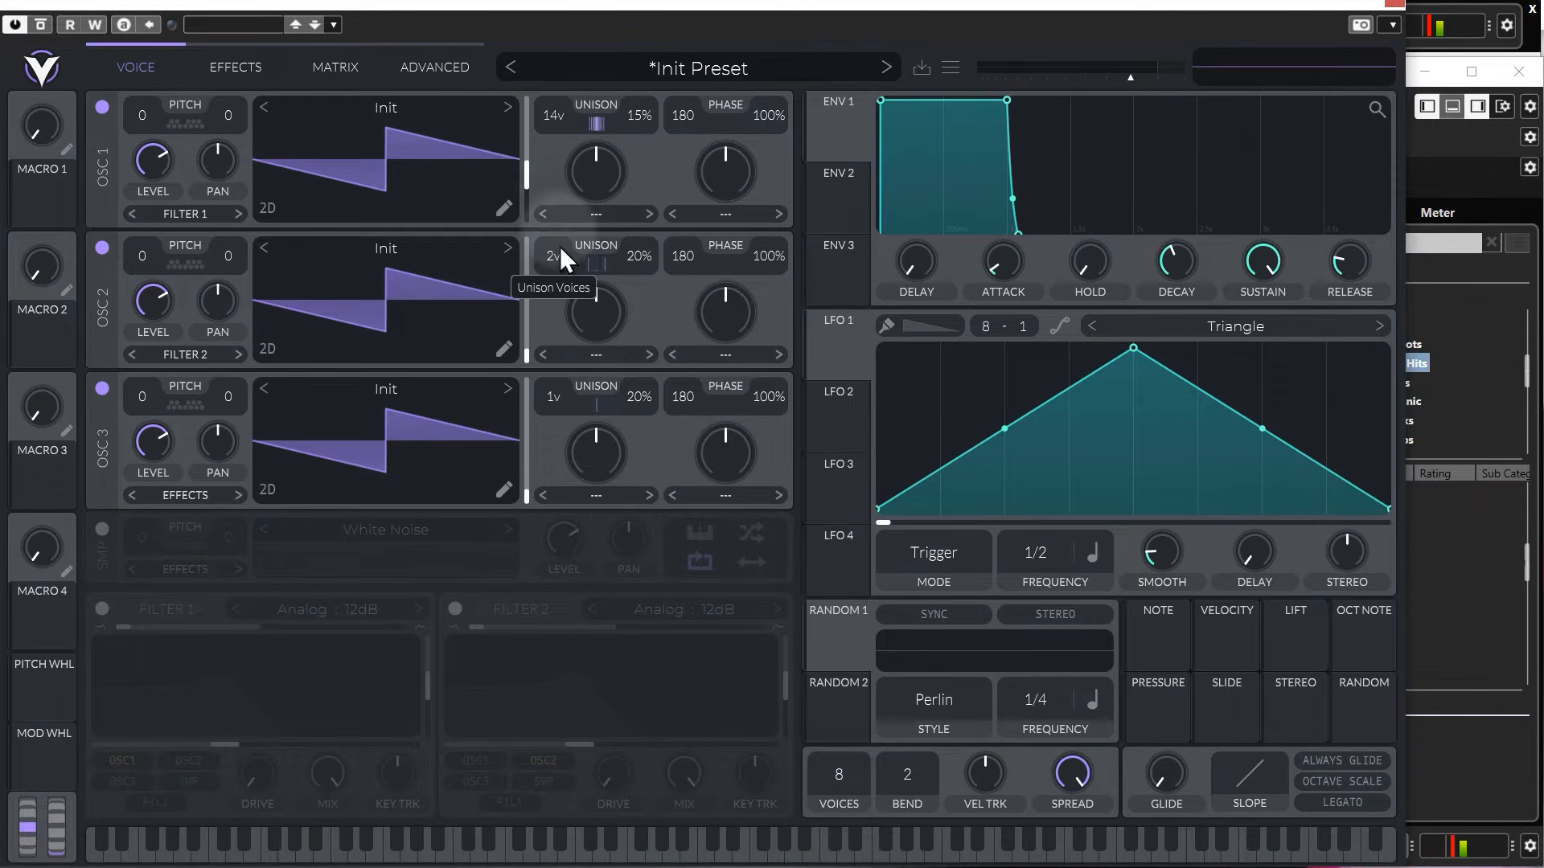
pyautogui.moveTo(559, 250); pyautogui.dragTo(562, 185)
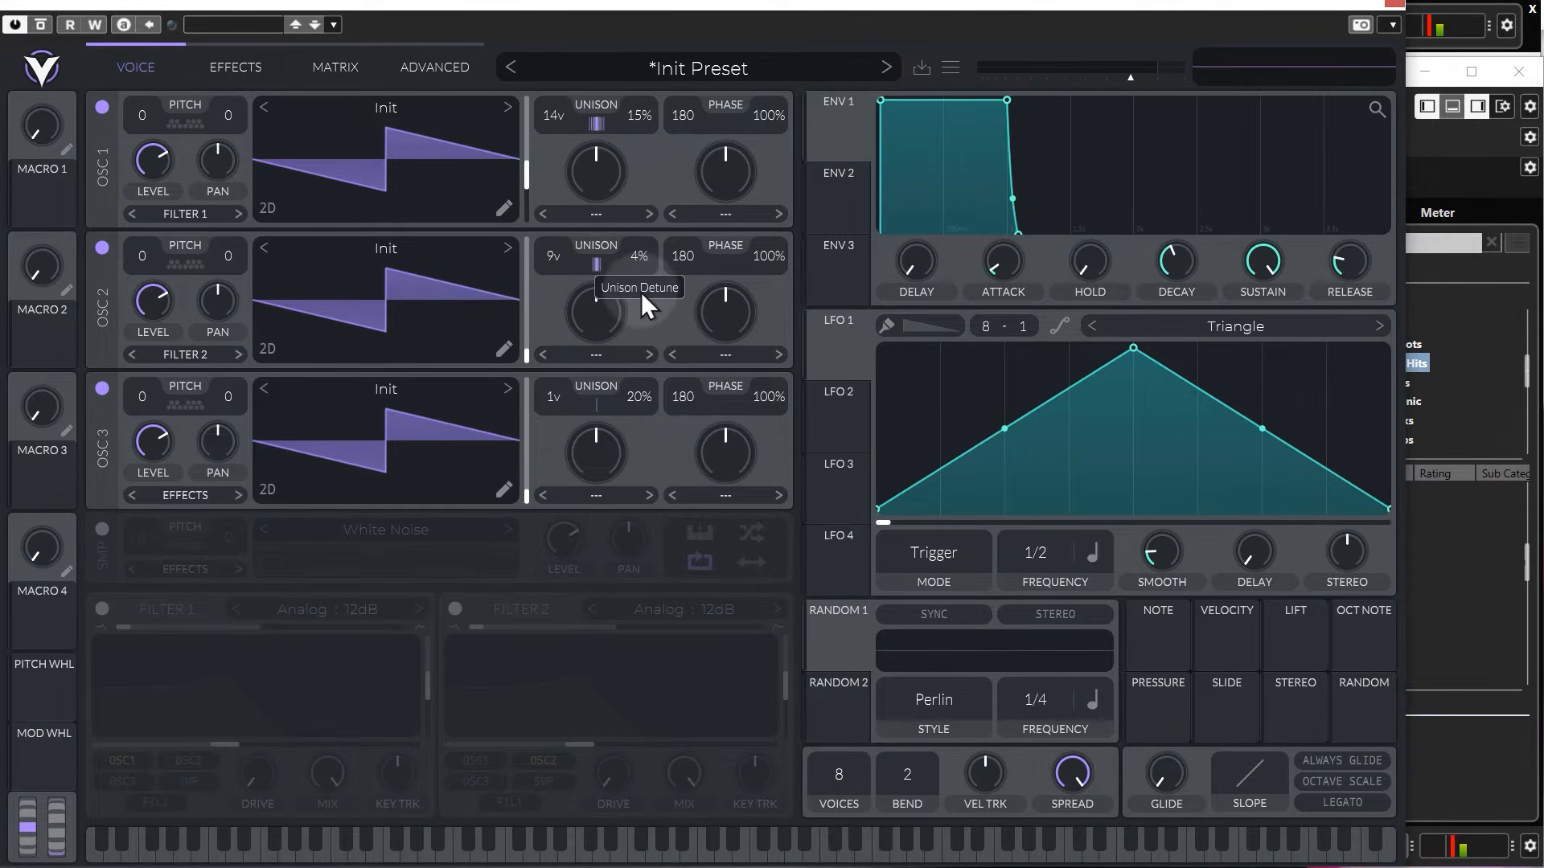
pyautogui.moveTo(640, 292); pyautogui.dragTo(640, 289)
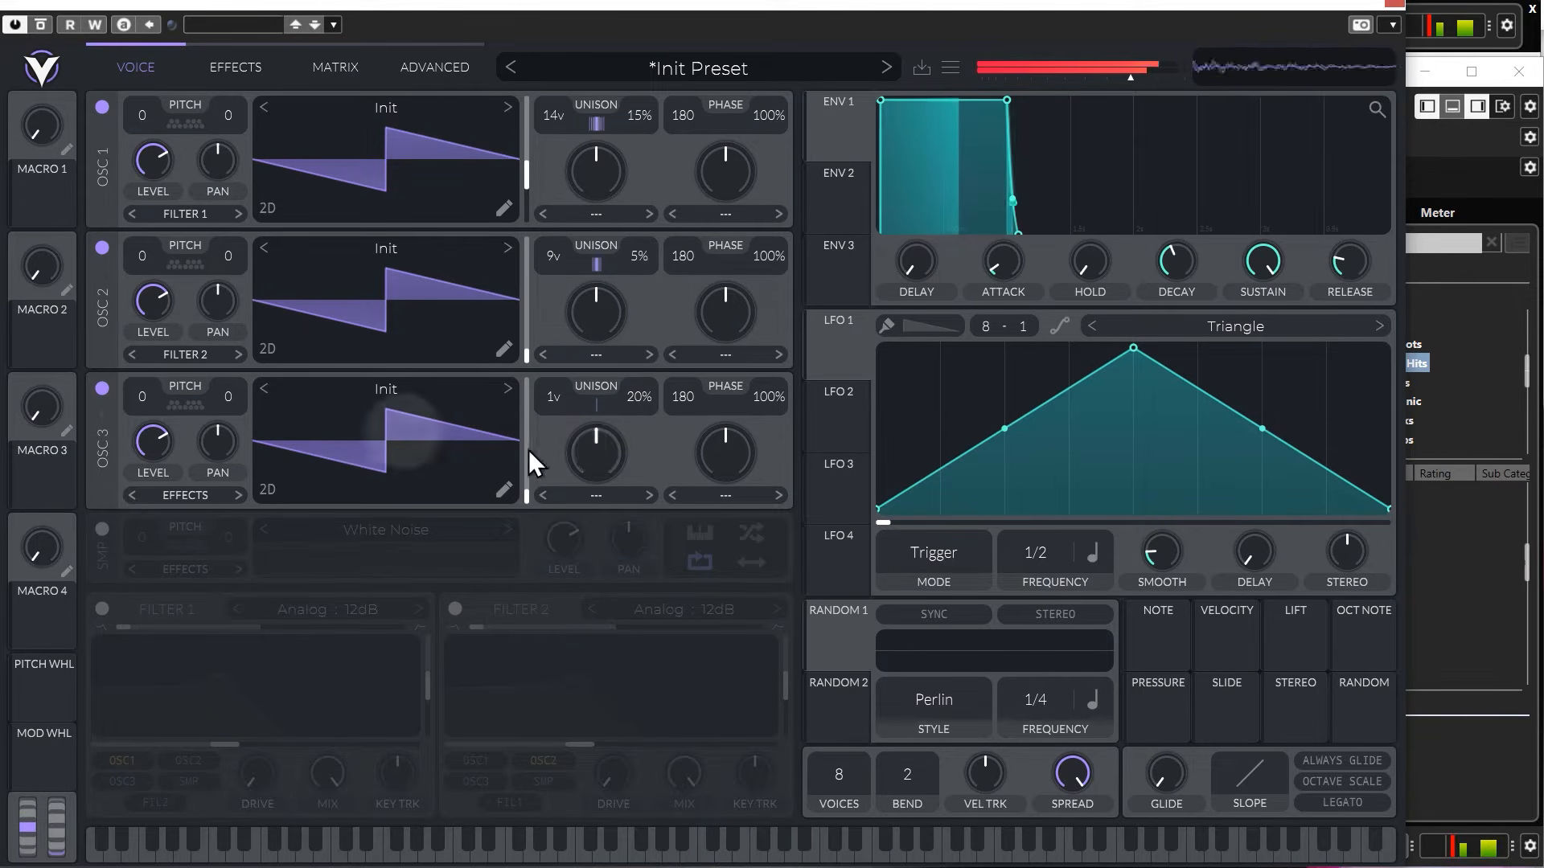
pyautogui.moveTo(143, 395); pyautogui.dragTo(145, 404)
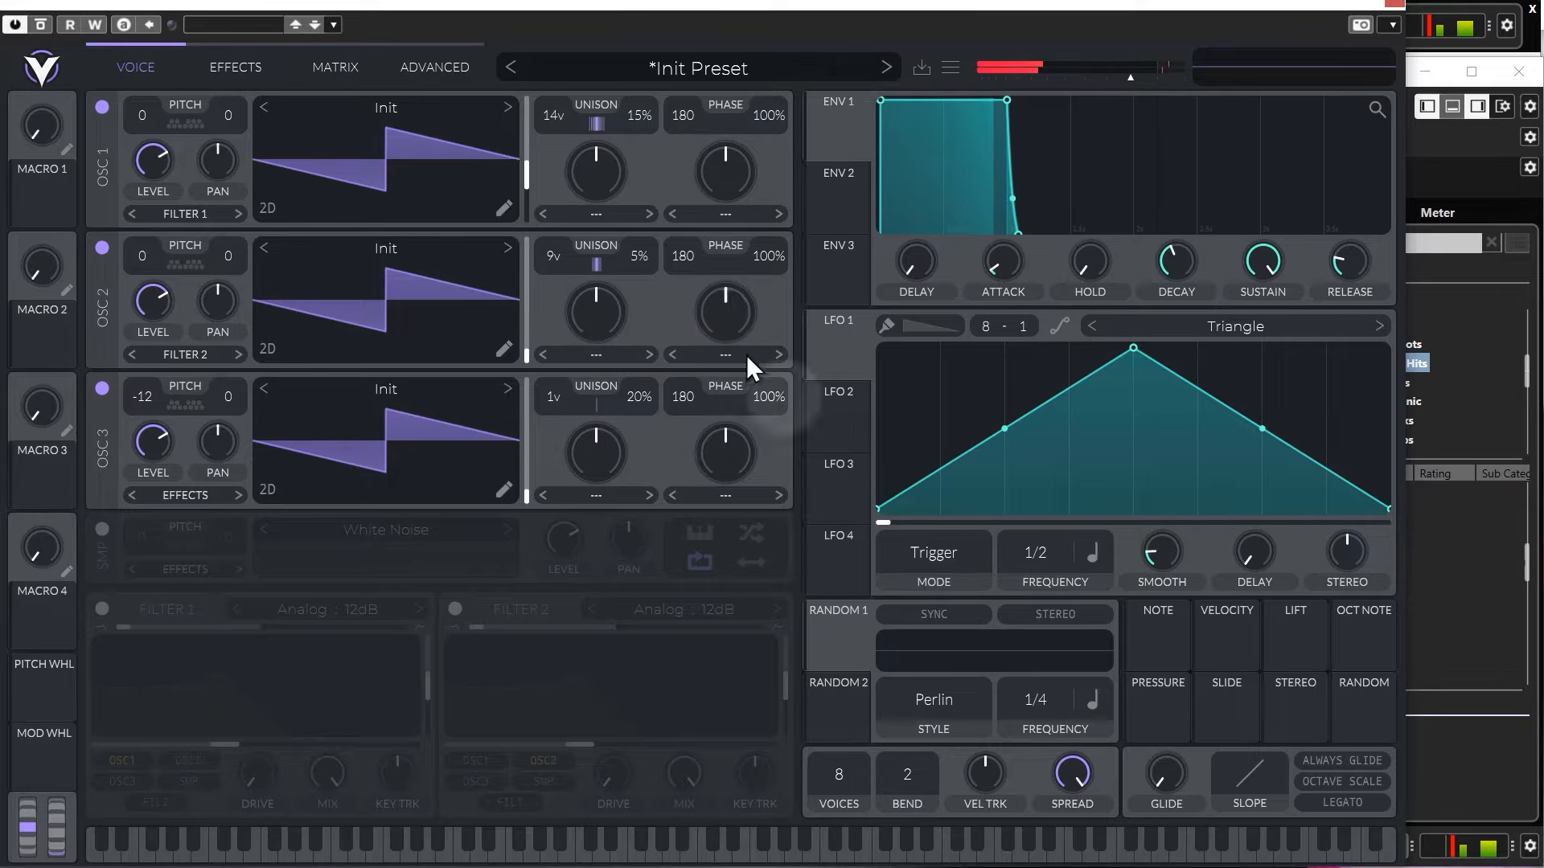
# Raise the glide time, and try out a higher voice count before resetting it to 8.
pyautogui.moveTo(1177, 785); pyautogui.dragTo(1178, 683)
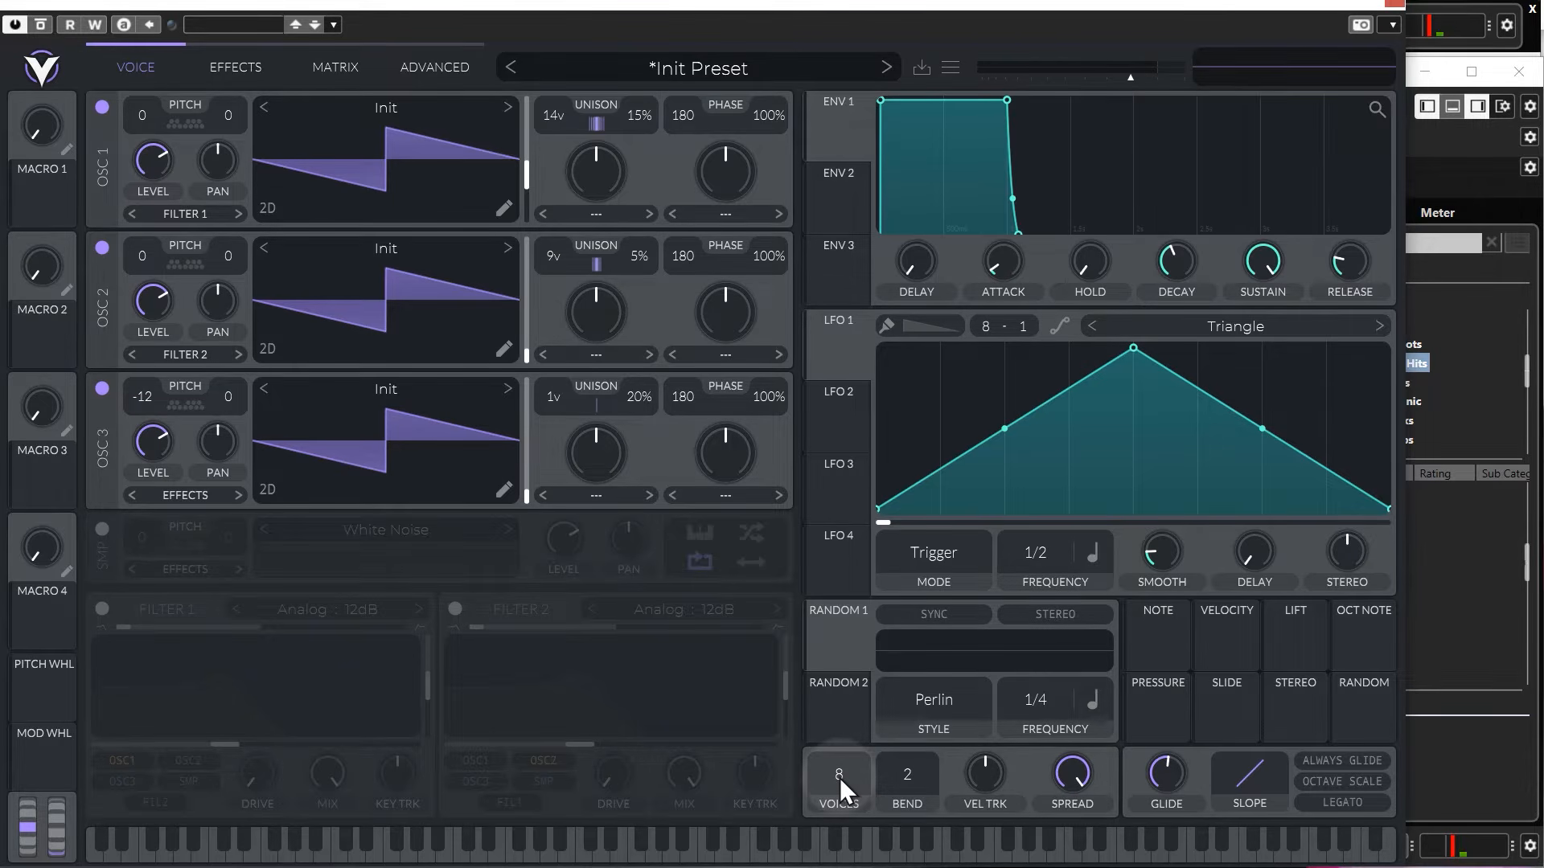
pyautogui.moveTo(840, 779); pyautogui.dragTo(830, 543)
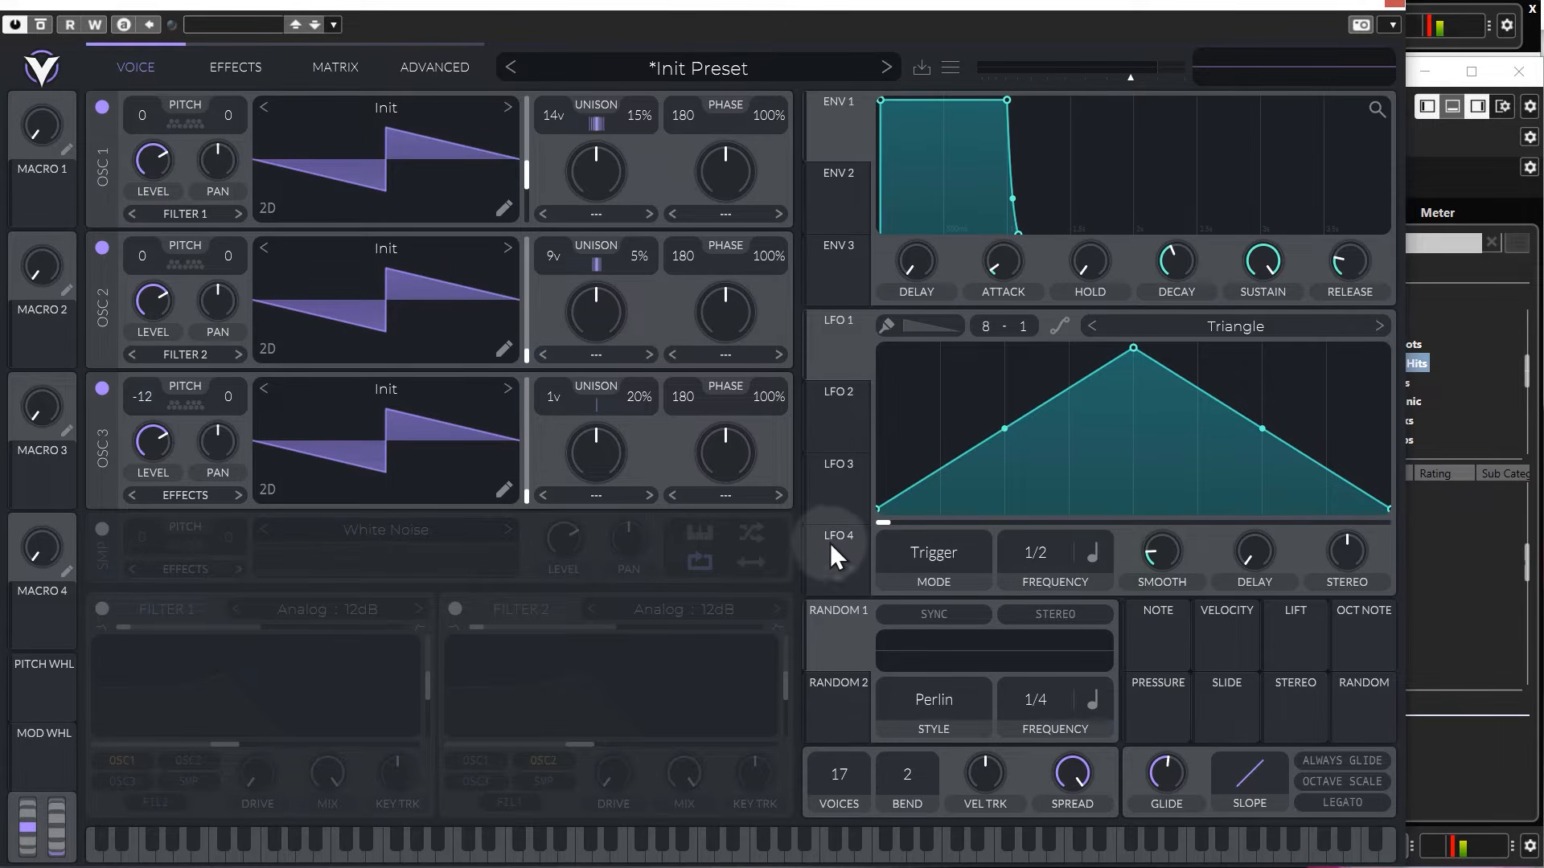
pyautogui.doubleClick(841, 775)
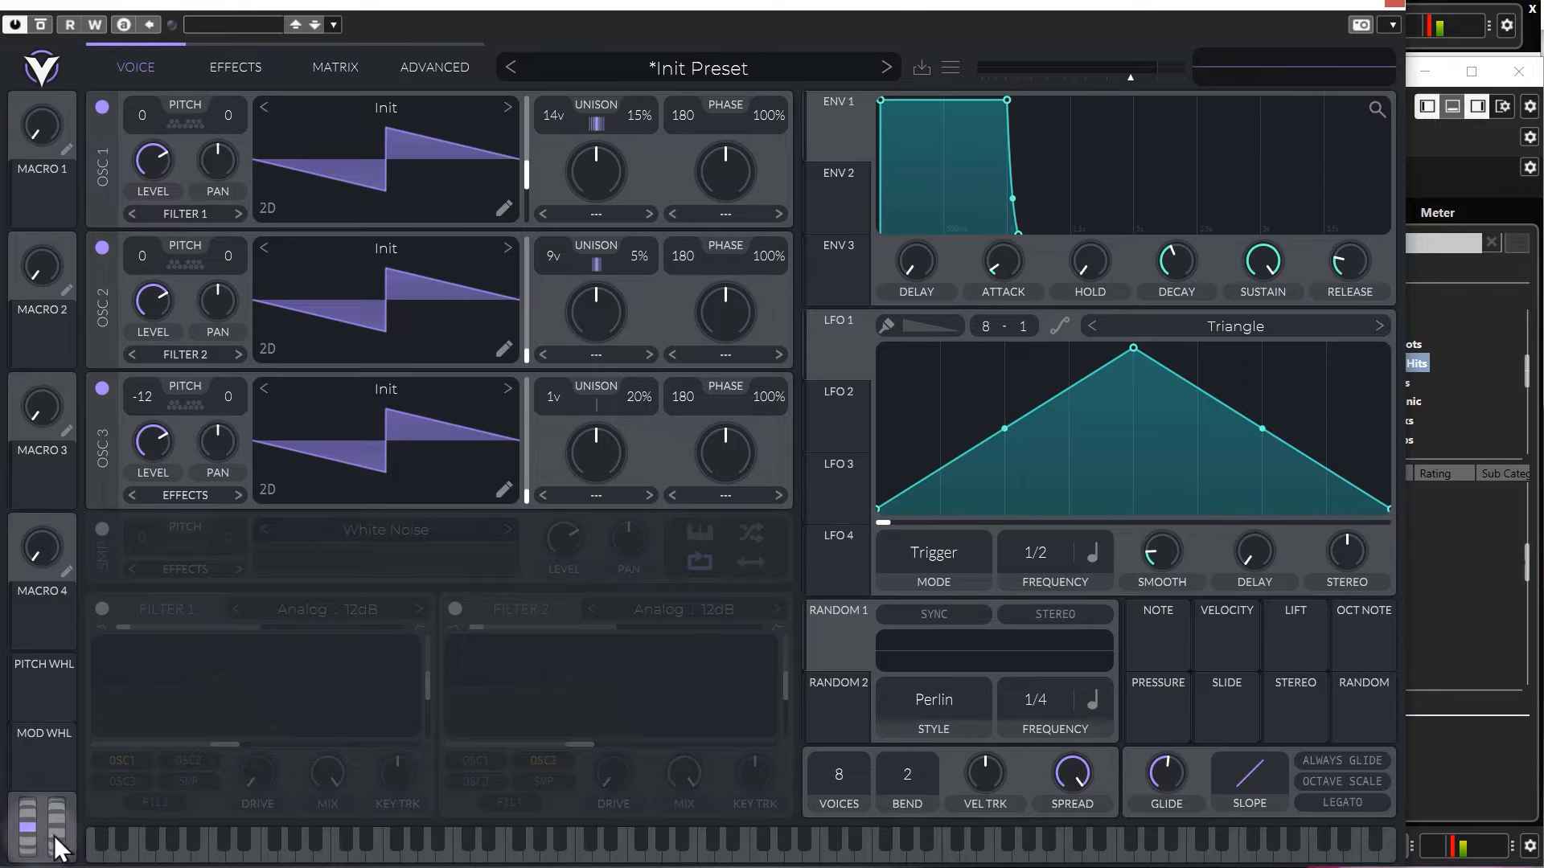
# Try out the pitch wheel and the bend range, and reset the bend to 2.
pyautogui.moveTo(31, 830); pyautogui.dragTo(33, 794)
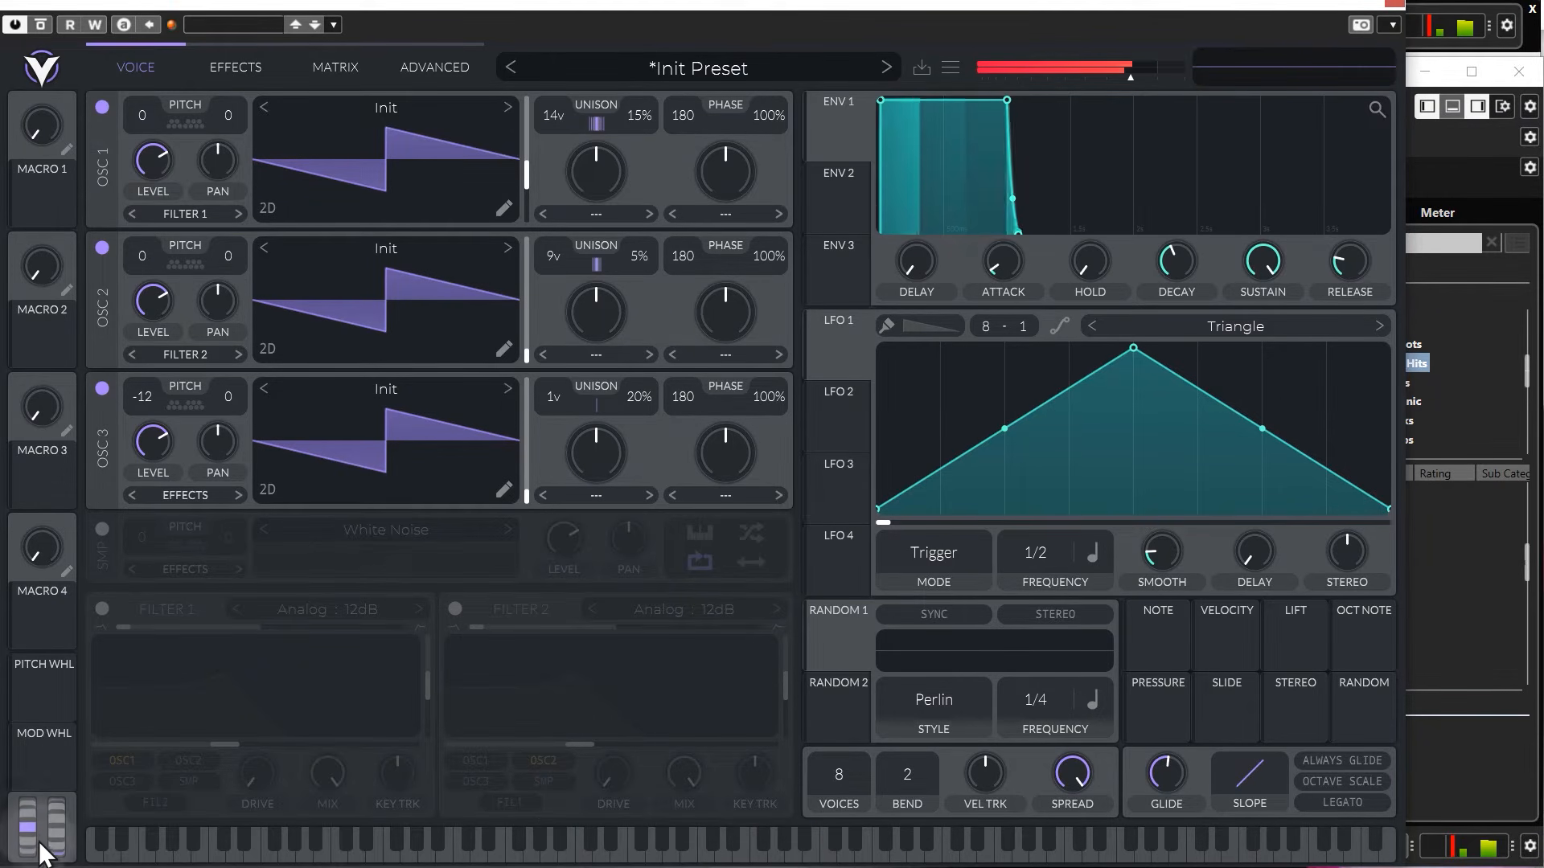
pyautogui.moveTo(910, 774); pyautogui.dragTo(900, 833)
pyautogui.doubleClick(909, 770)
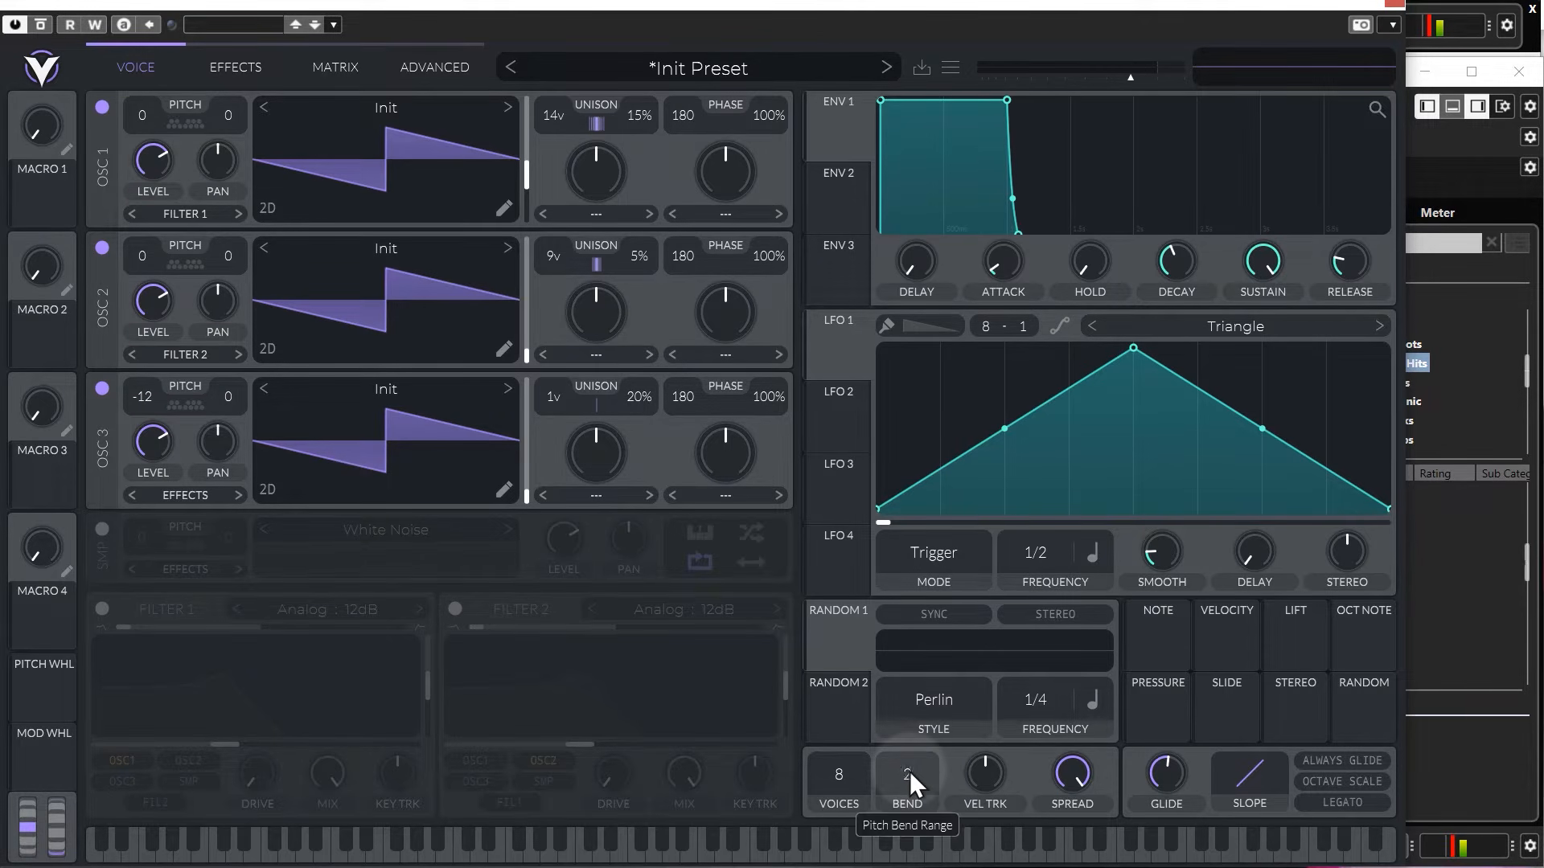
# Try out velocity tracking and stereo spread, restoring them to 0% and 100%.
pyautogui.moveTo(997, 774)
pyautogui.mouseDown()
pyautogui.moveTo(996, 724)
pyautogui.moveTo(982, 801)
pyautogui.moveTo(981, 783)
pyautogui.mouseUp()
pyautogui.doubleClick(986, 779)
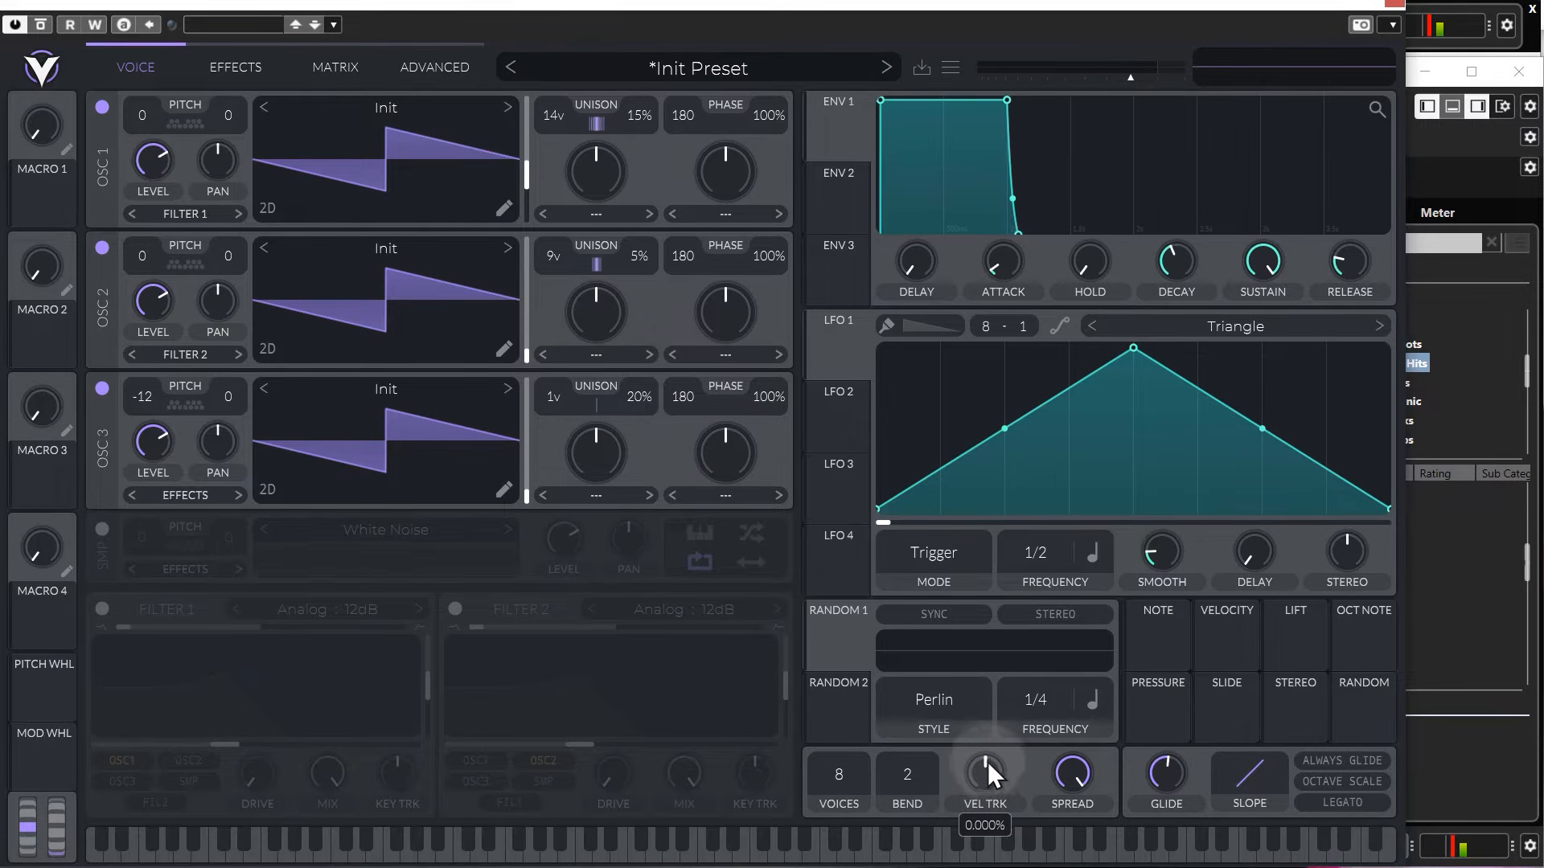
pyautogui.moveTo(1074, 774)
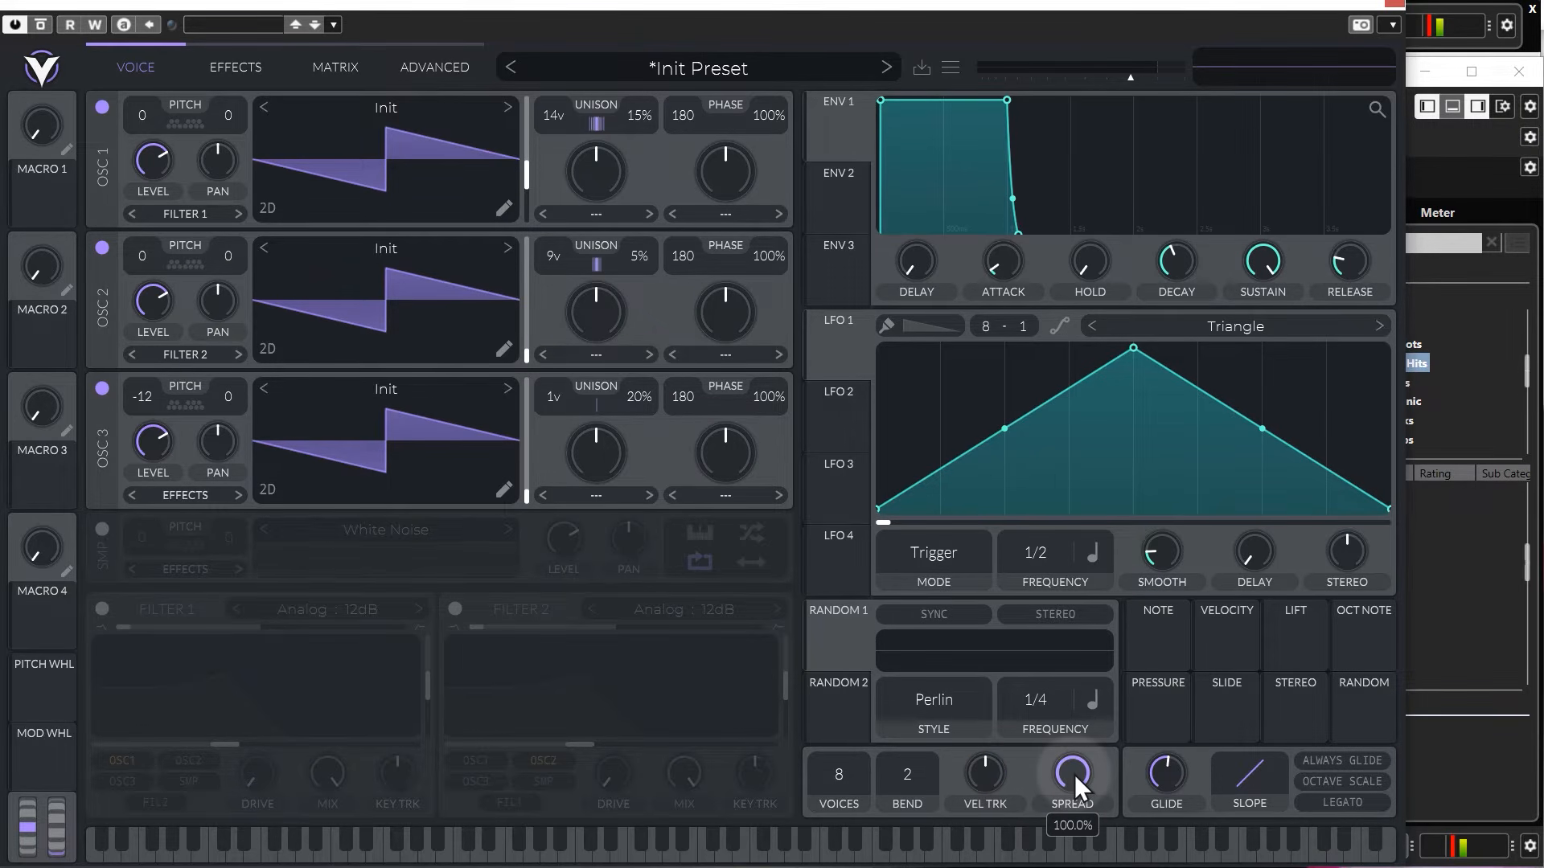
pyautogui.moveTo(1074, 774); pyautogui.dragTo(1110, 803)
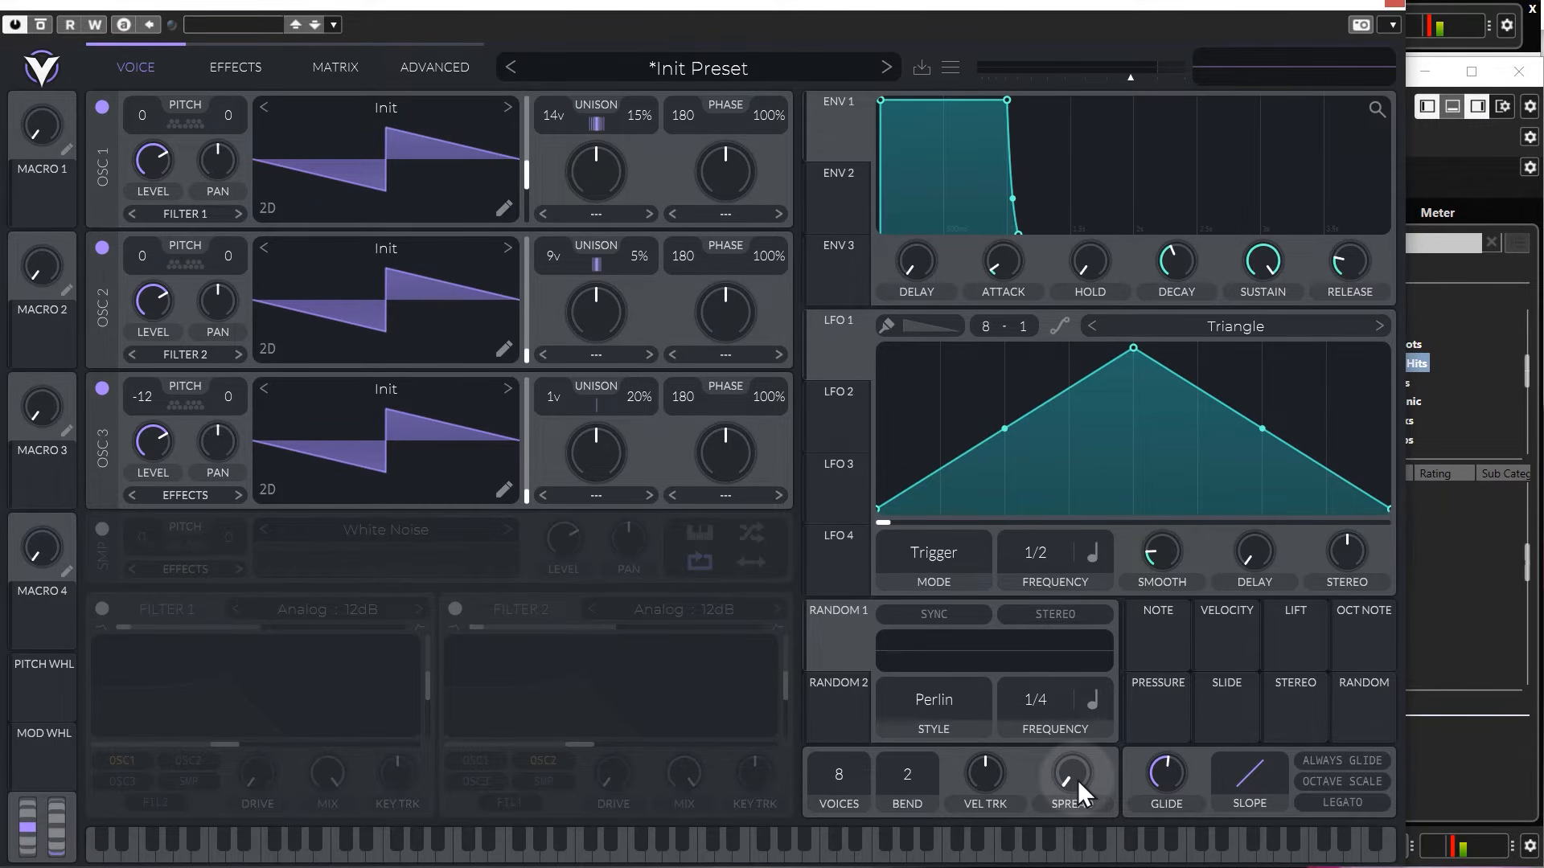
pyautogui.moveTo(1077, 780); pyautogui.dragTo(1030, 331)
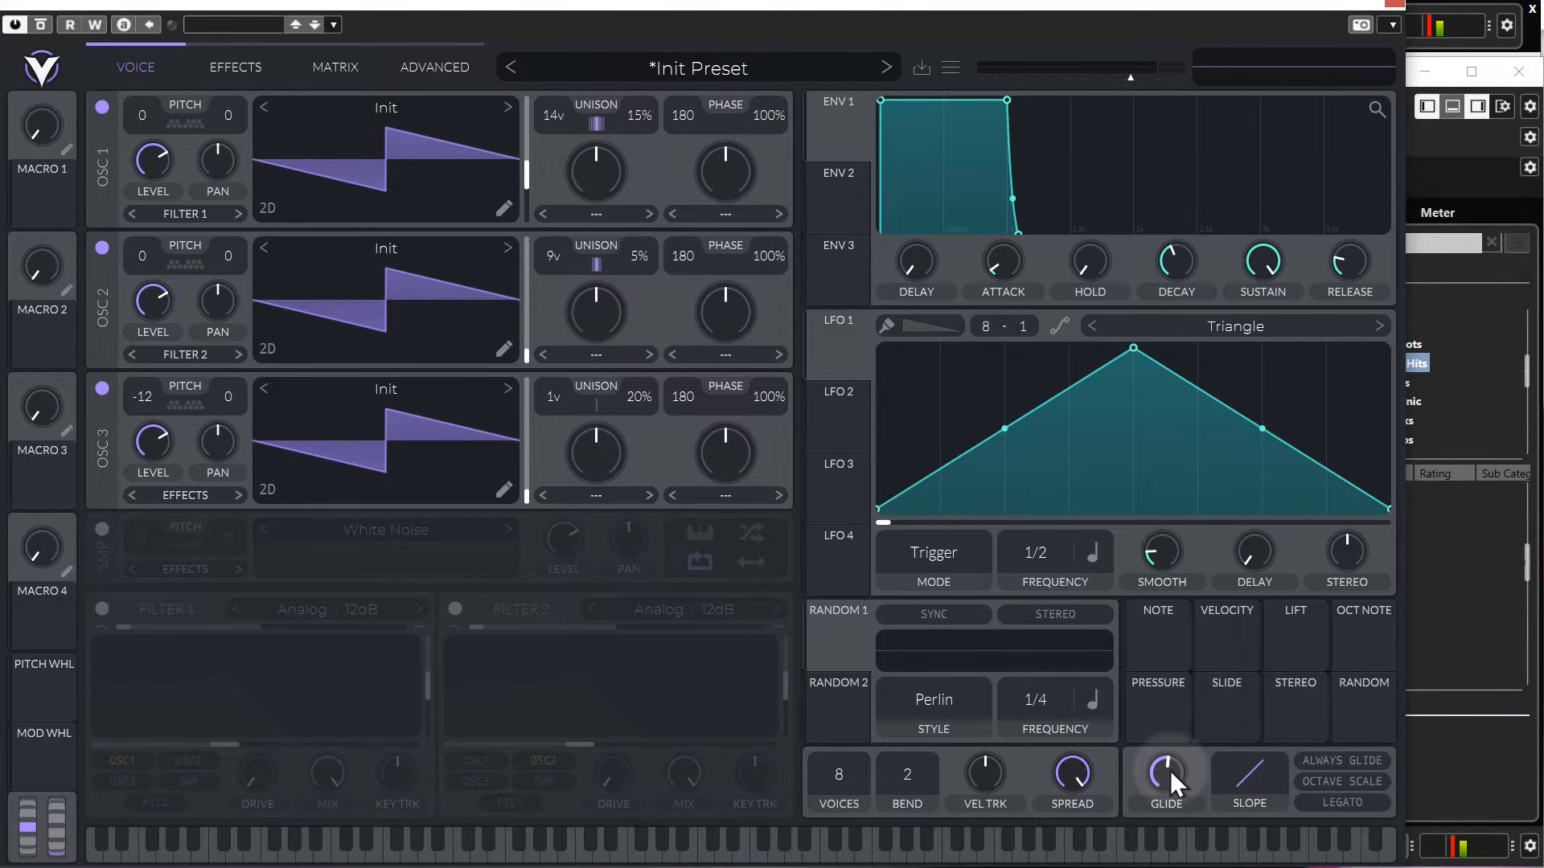
# Lower the glide time and try out different curves for the glide slope, ending on a straight slope.
pyautogui.moveTo(1172, 769); pyautogui.dragTo(1168, 788)
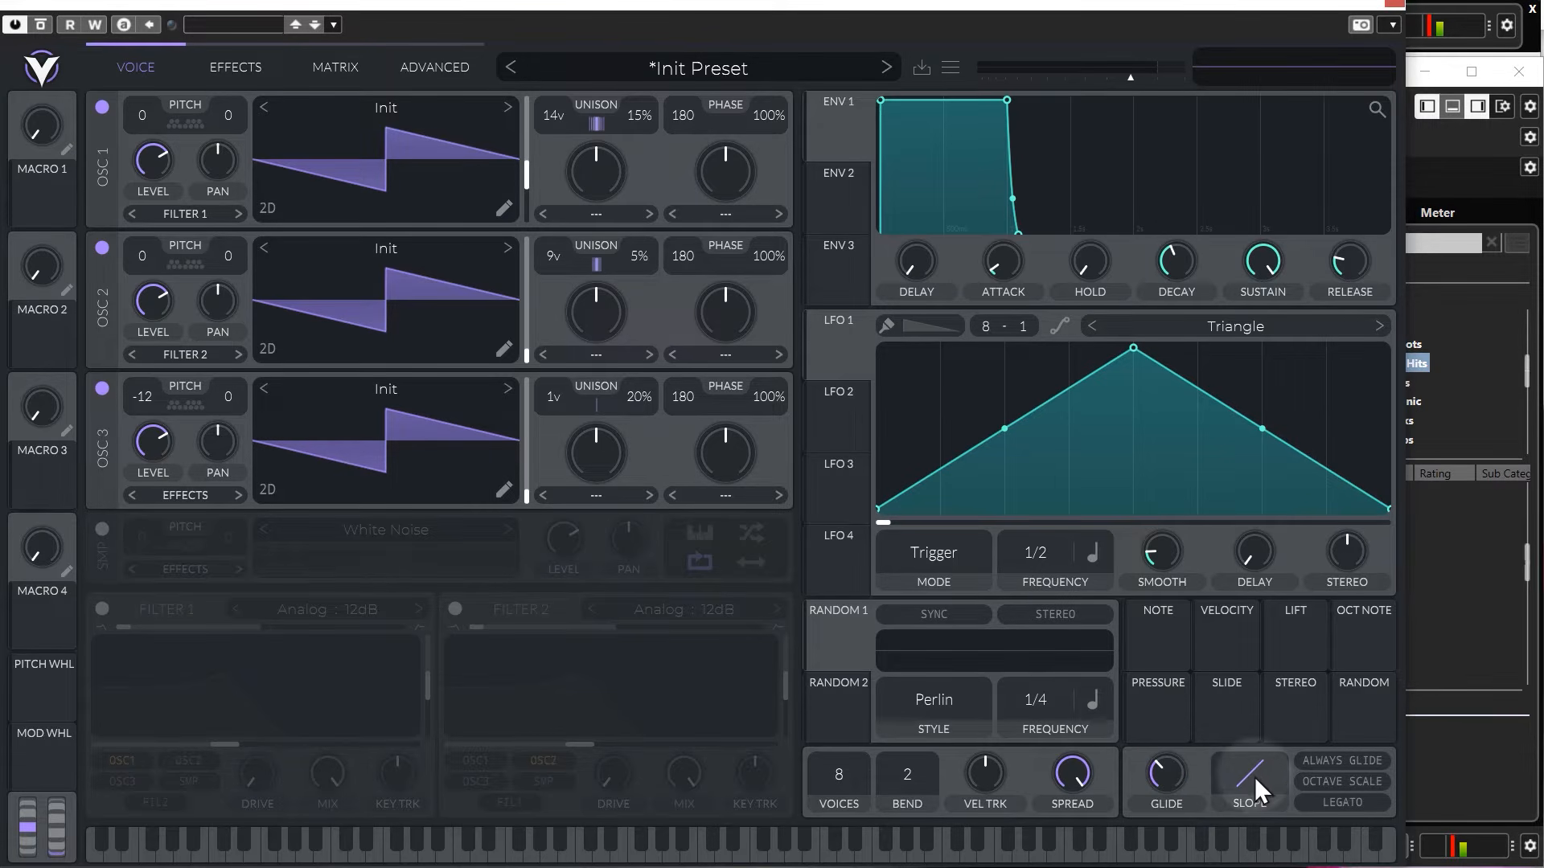
pyautogui.moveTo(1257, 819); pyautogui.dragTo(1256, 745)
pyautogui.moveTo(1256, 841); pyautogui.dragTo(1256, 809)
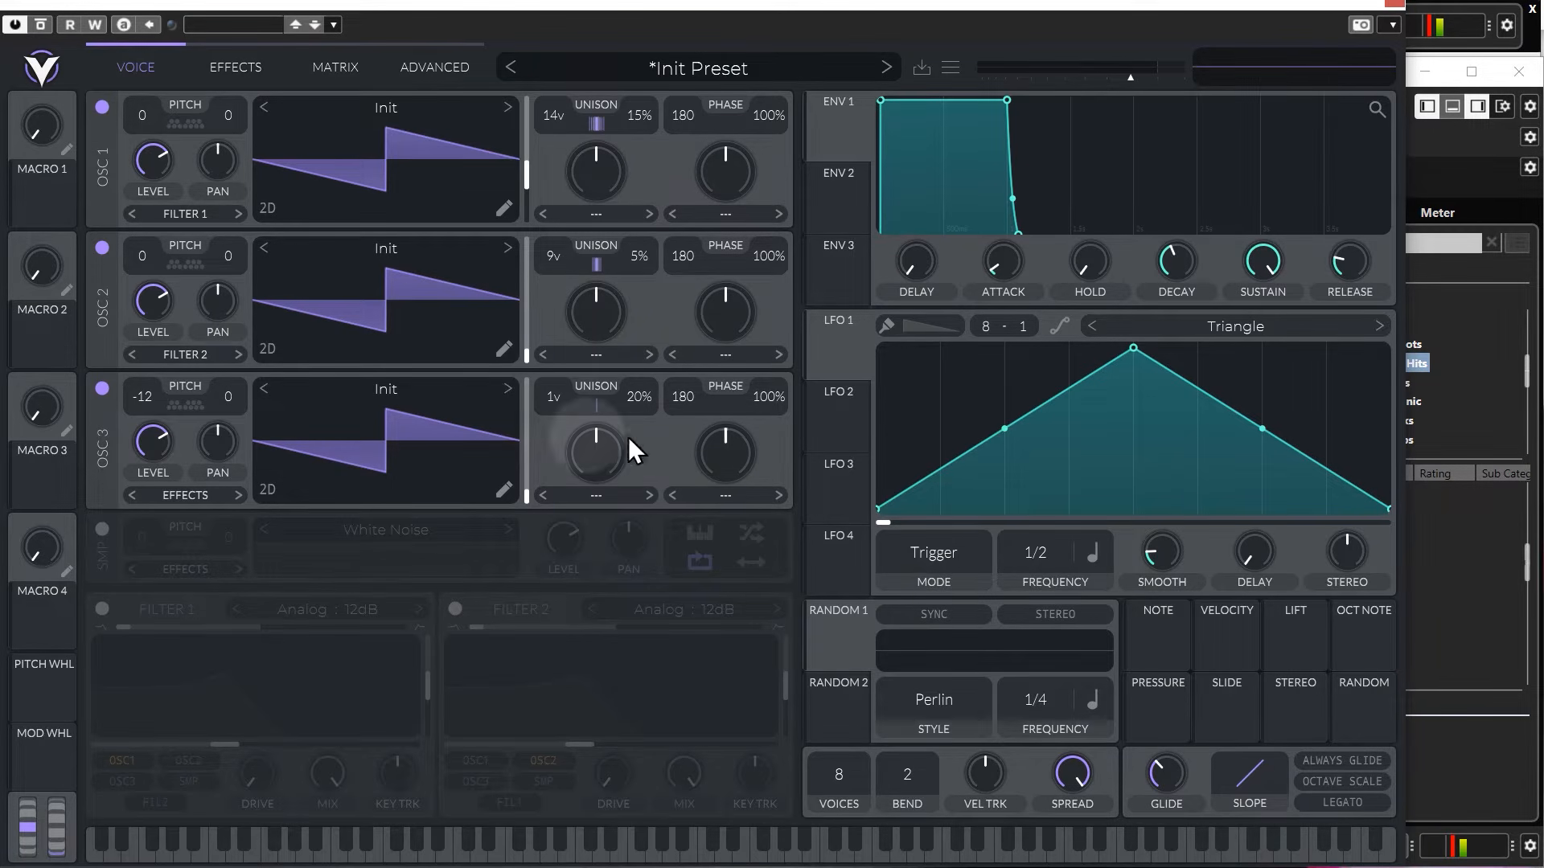
# Leave only oscillator 1 switched on and give it the Sync phase distortion, with the amount reset to its default.
pyautogui.click(103, 388)
pyautogui.click(102, 246)
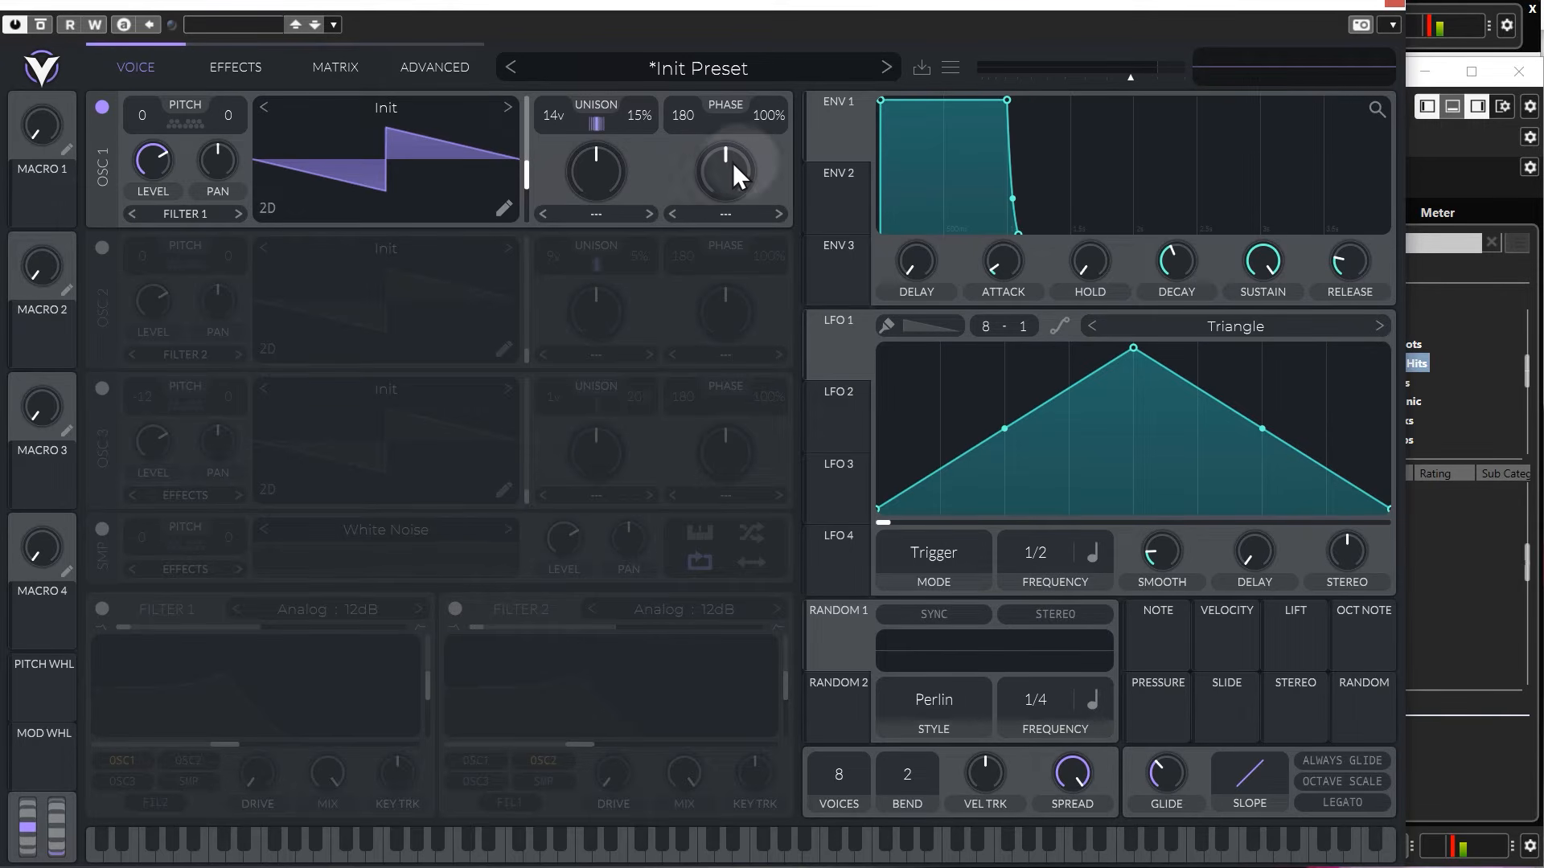
pyautogui.click(730, 215)
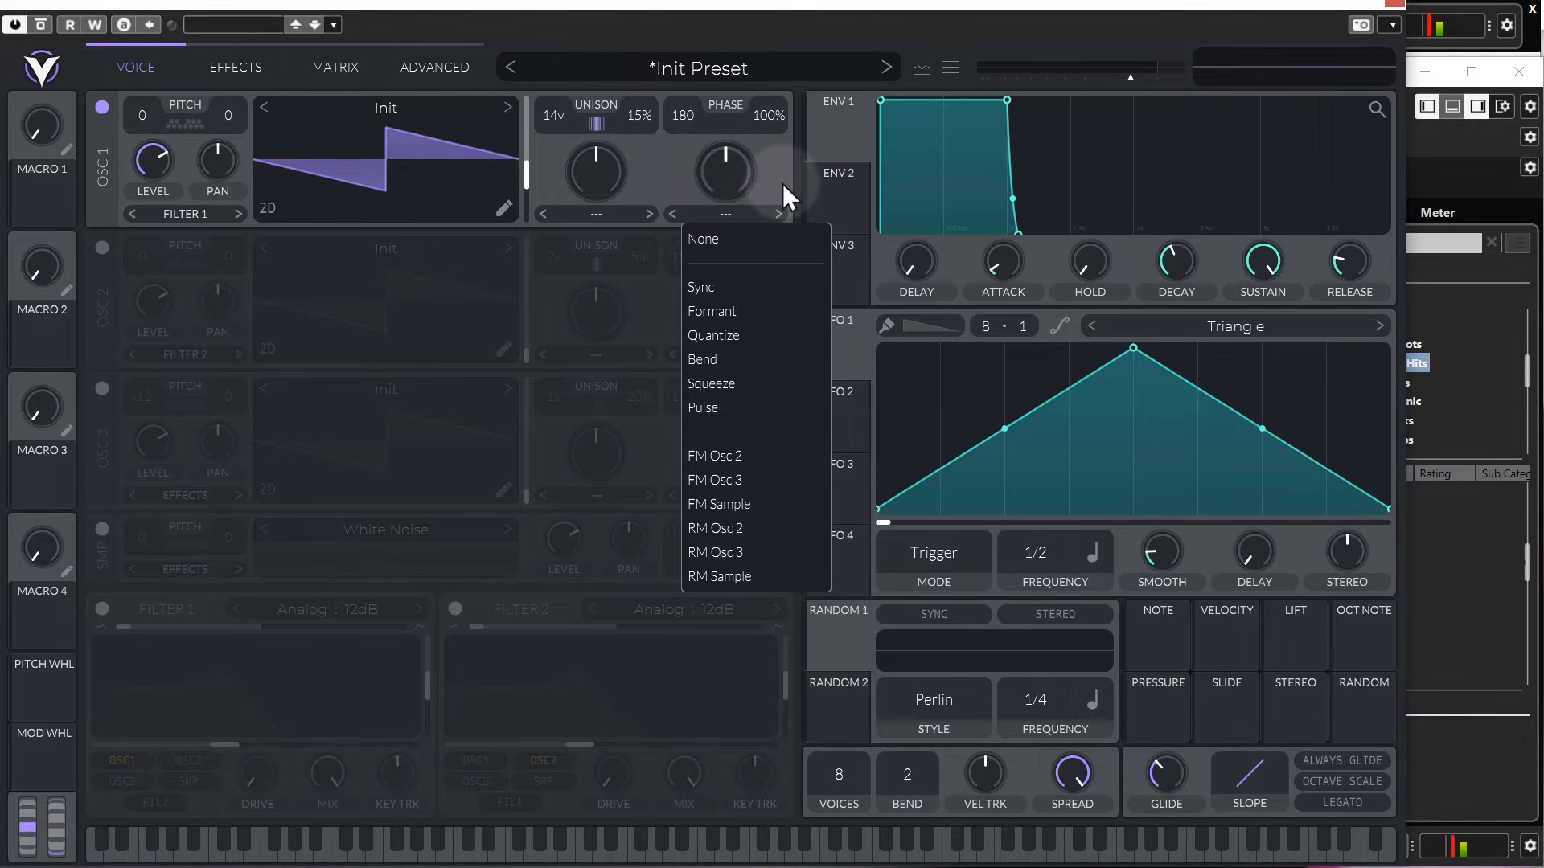
pyautogui.click(725, 288)
pyautogui.moveTo(724, 191)
pyautogui.mouseDown()
pyautogui.moveTo(724, 148)
pyautogui.moveTo(722, 225)
pyautogui.moveTo(727, 146)
pyautogui.moveTo(722, 206)
pyautogui.moveTo(725, 187)
pyautogui.mouseUp()
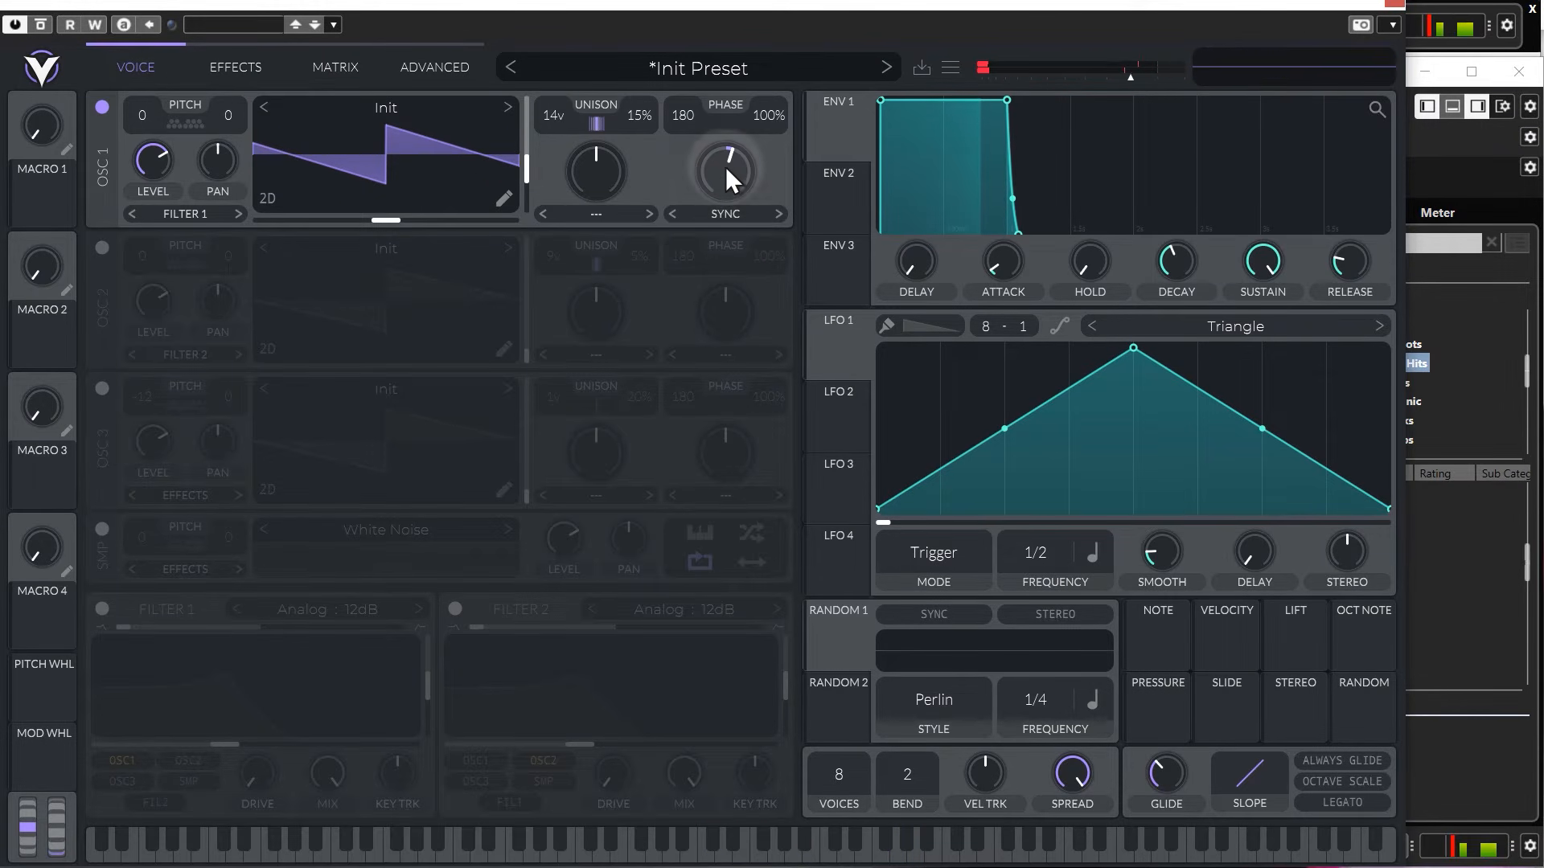
pyautogui.doubleClick(726, 167)
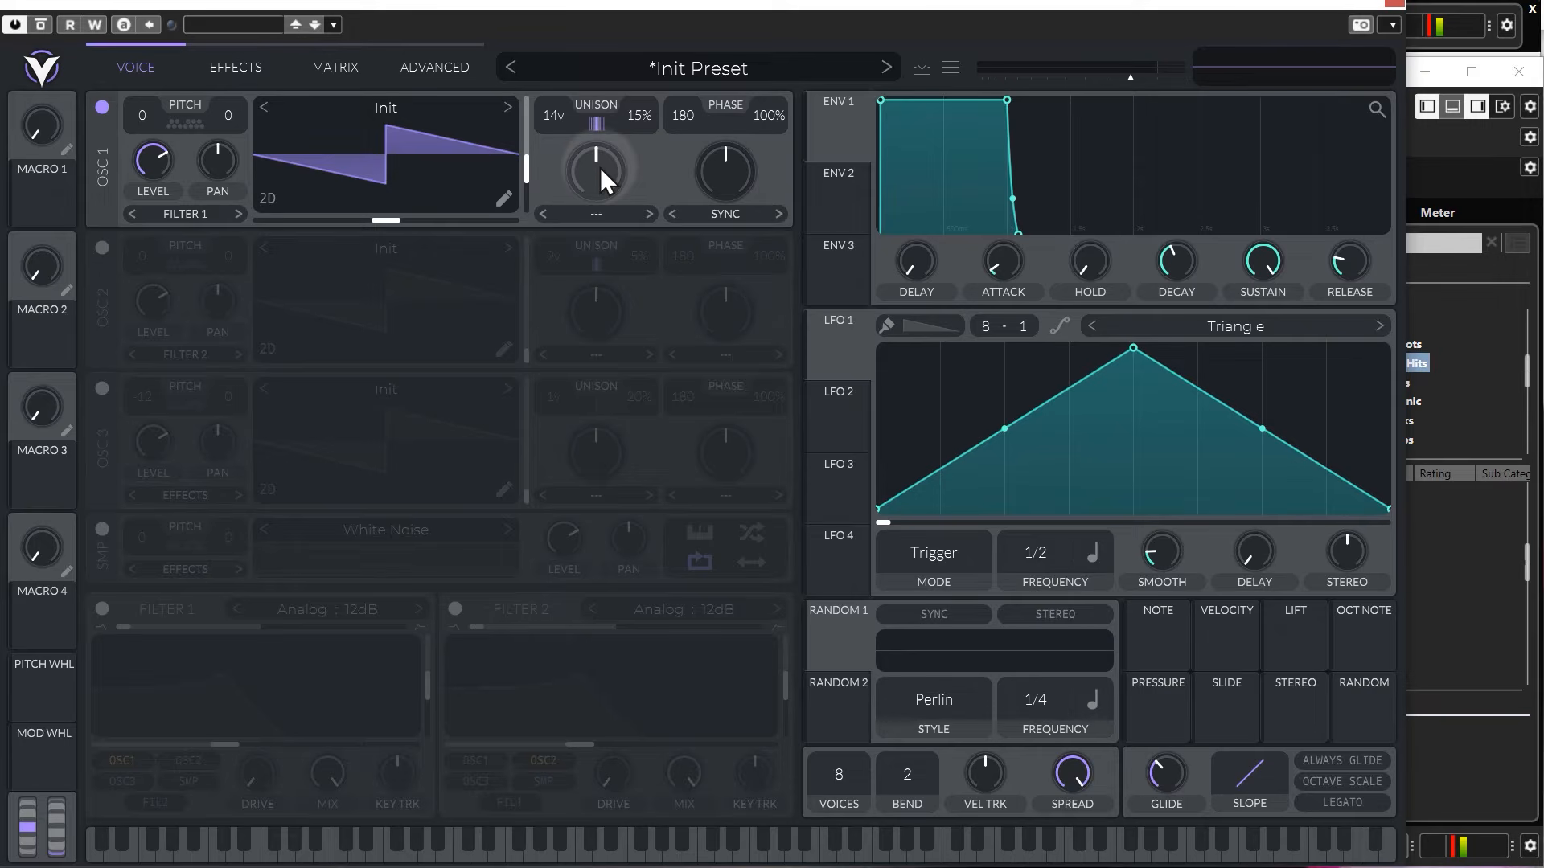
# Try out spectral morph types such as Smear and Random Amplitudes on oscillator 1, and set the morph back to None.
pyautogui.click(596, 214)
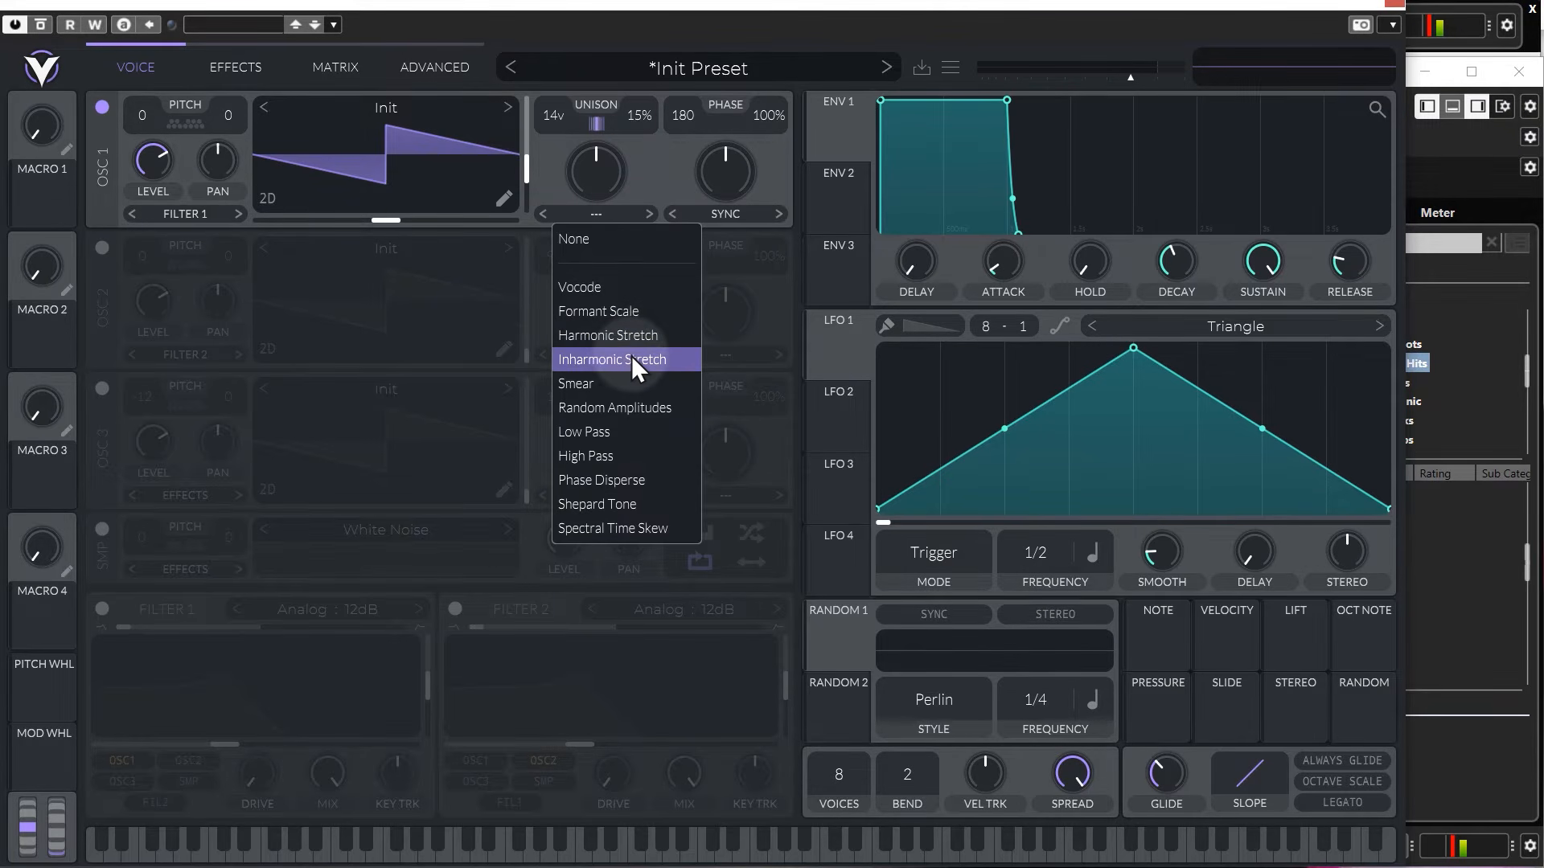
pyautogui.click(624, 384)
pyautogui.moveTo(623, 201)
pyautogui.mouseDown()
pyautogui.moveTo(606, 142)
pyautogui.moveTo(595, 195)
pyautogui.moveTo(606, 85)
pyautogui.moveTo(606, 221)
pyautogui.moveTo(611, 106)
pyautogui.mouseUp()
pyautogui.click(648, 213)
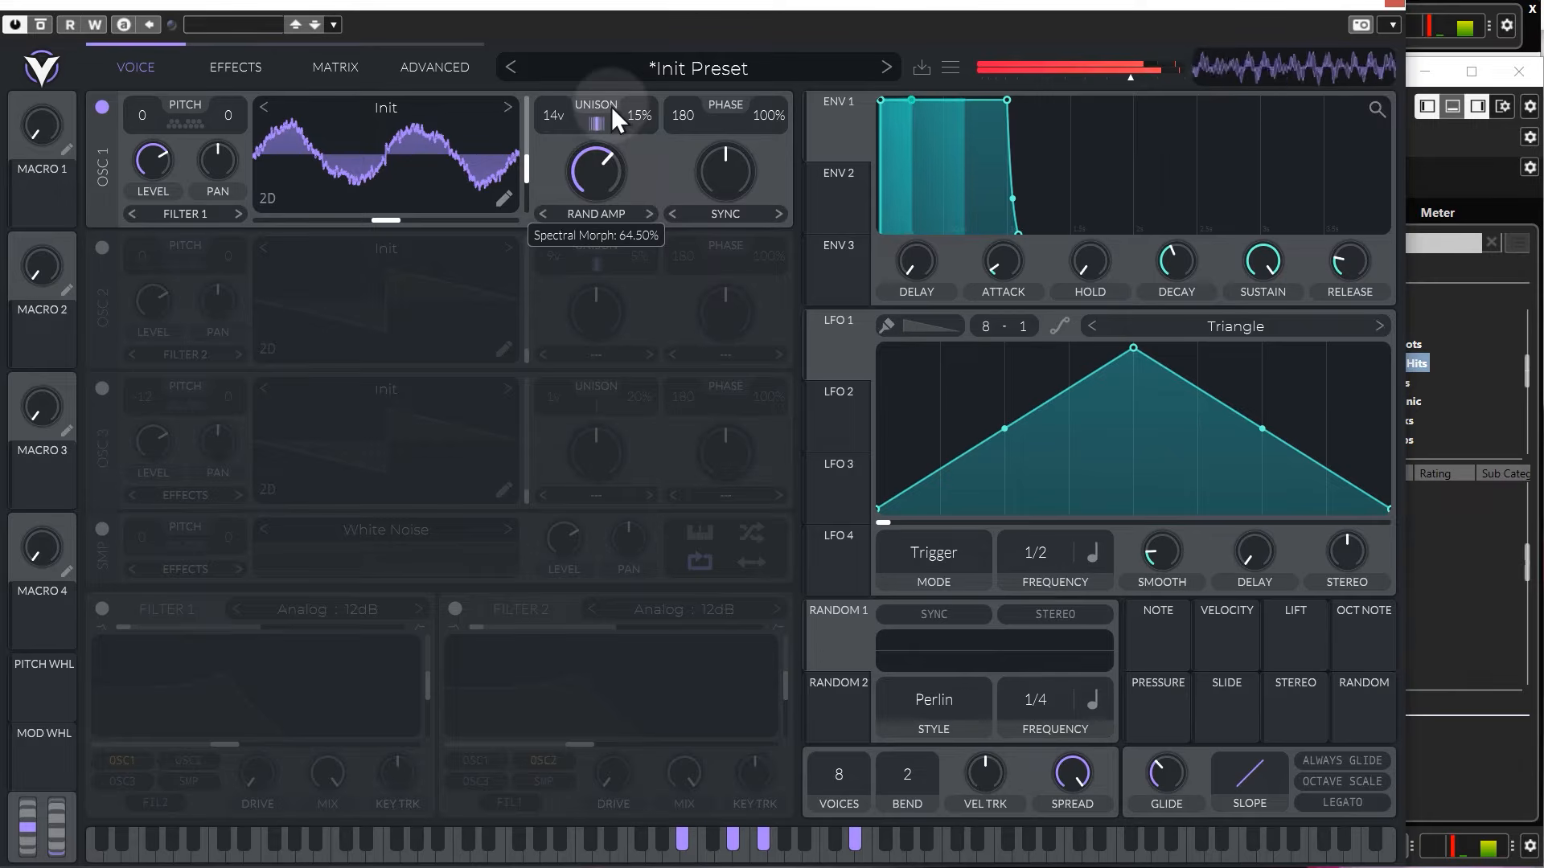
pyautogui.click(648, 213)
pyautogui.moveTo(609, 174)
pyautogui.mouseDown()
pyautogui.moveTo(597, 203)
pyautogui.moveTo(618, 177)
pyautogui.mouseUp()
pyautogui.click(601, 215)
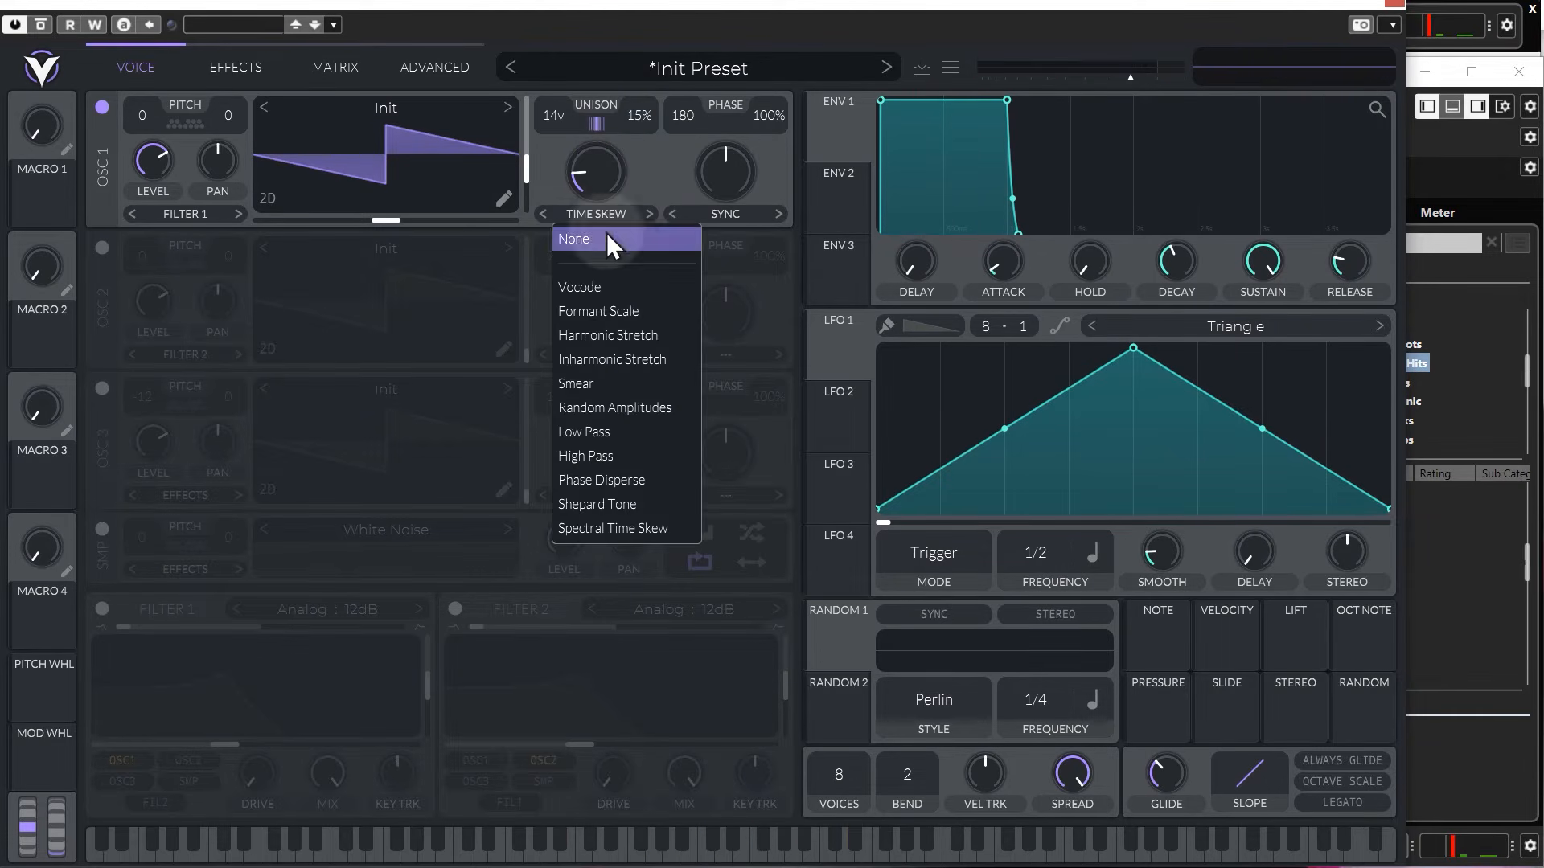
pyautogui.click(608, 236)
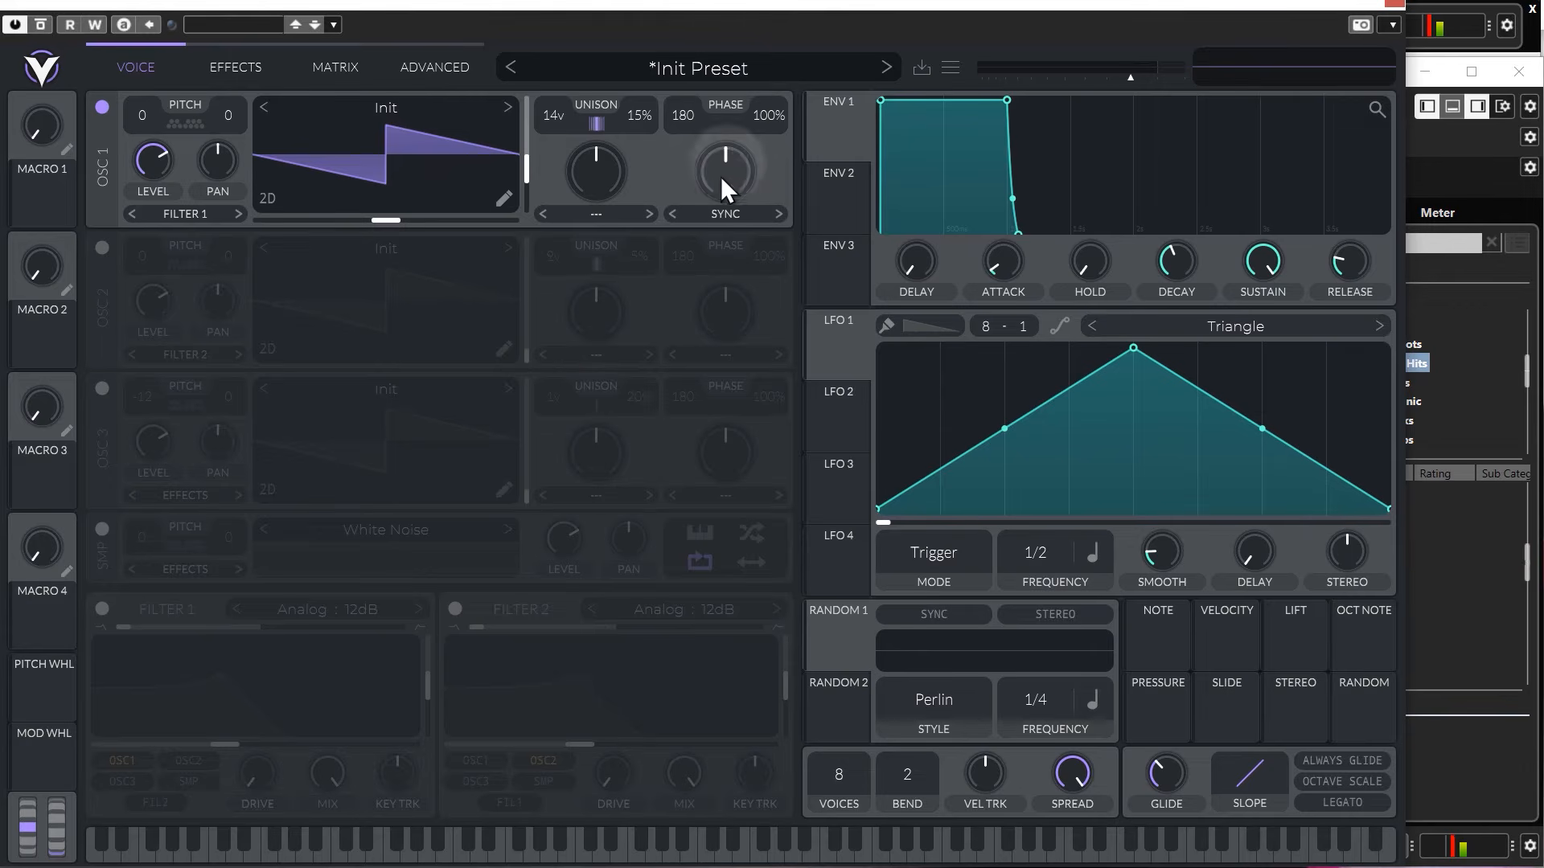
# Try out oscillator 1's phase and phase randomization, and reset them to 180 and 100%.
pyautogui.moveTo(770, 115); pyautogui.dragTo(756, 409)
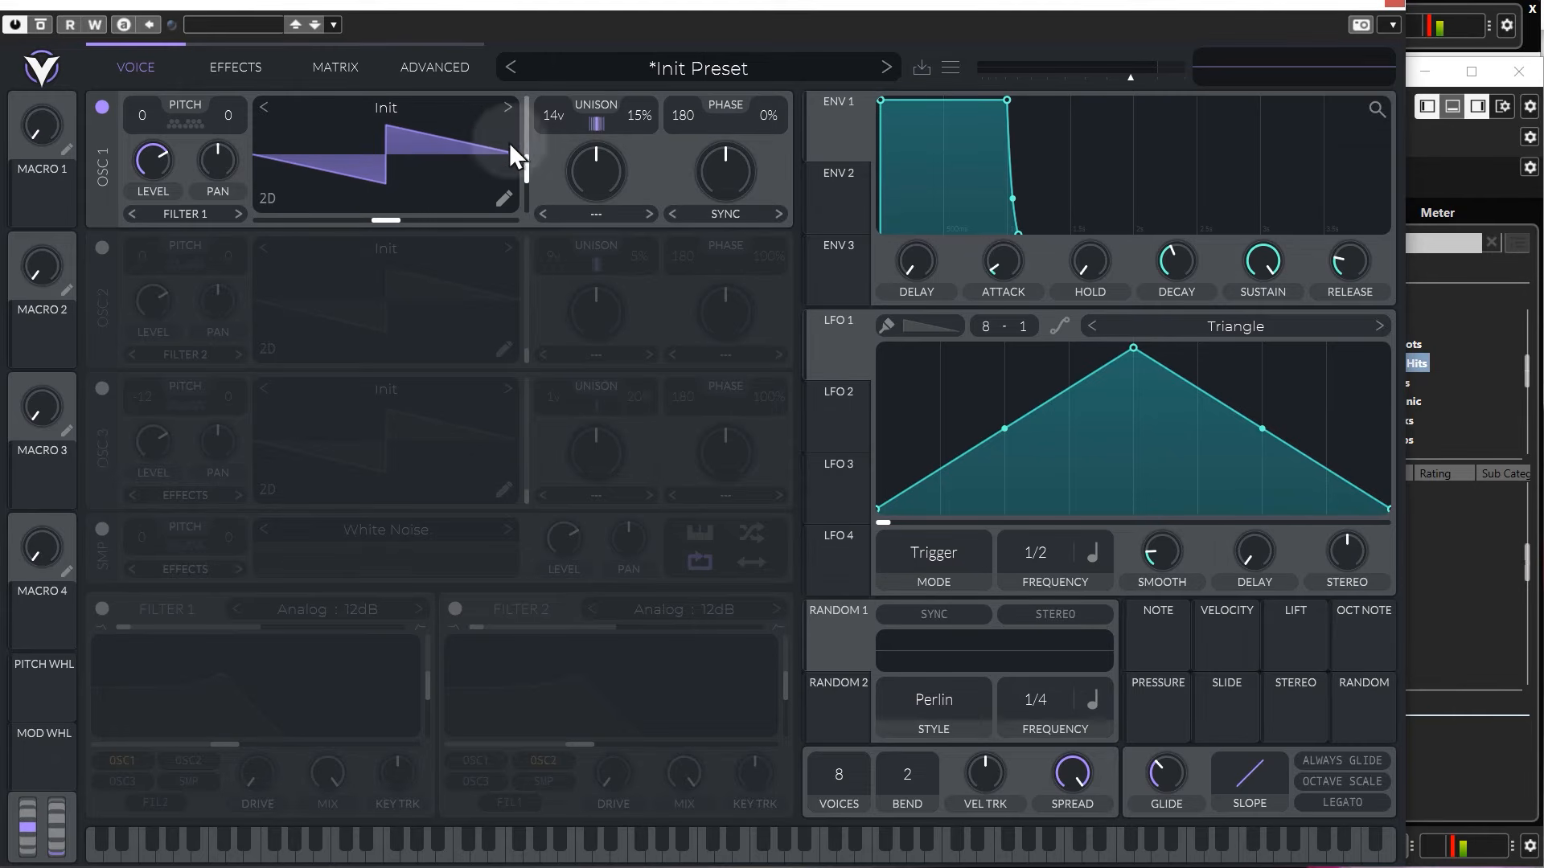
pyautogui.moveTo(769, 116); pyautogui.dragTo(741, 34)
pyautogui.moveTo(770, 134); pyautogui.dragTo(760, 1)
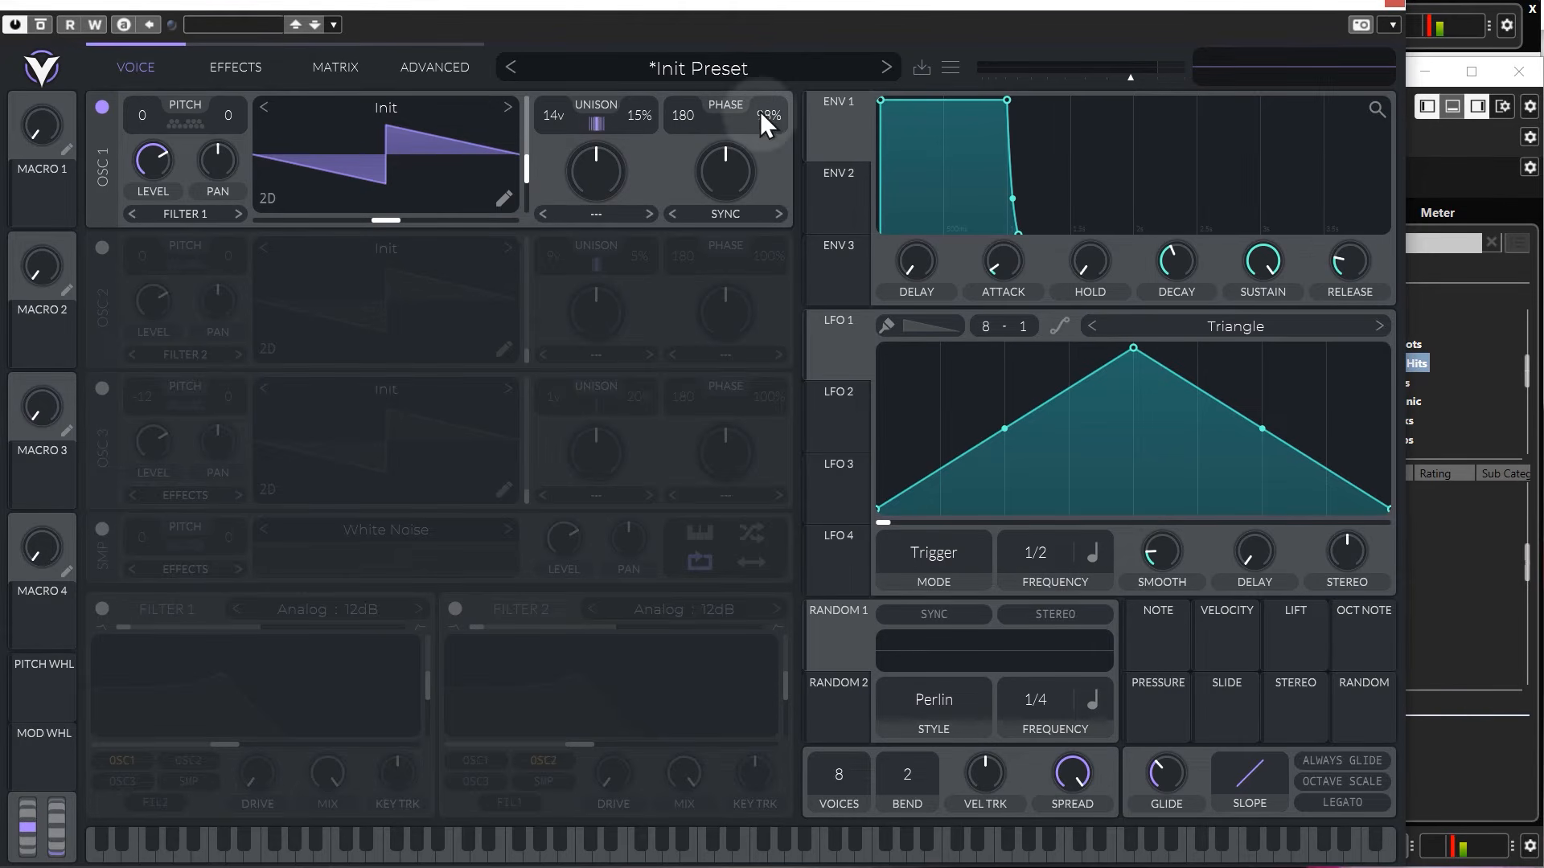
pyautogui.moveTo(760, 111); pyautogui.dragTo(714, 484)
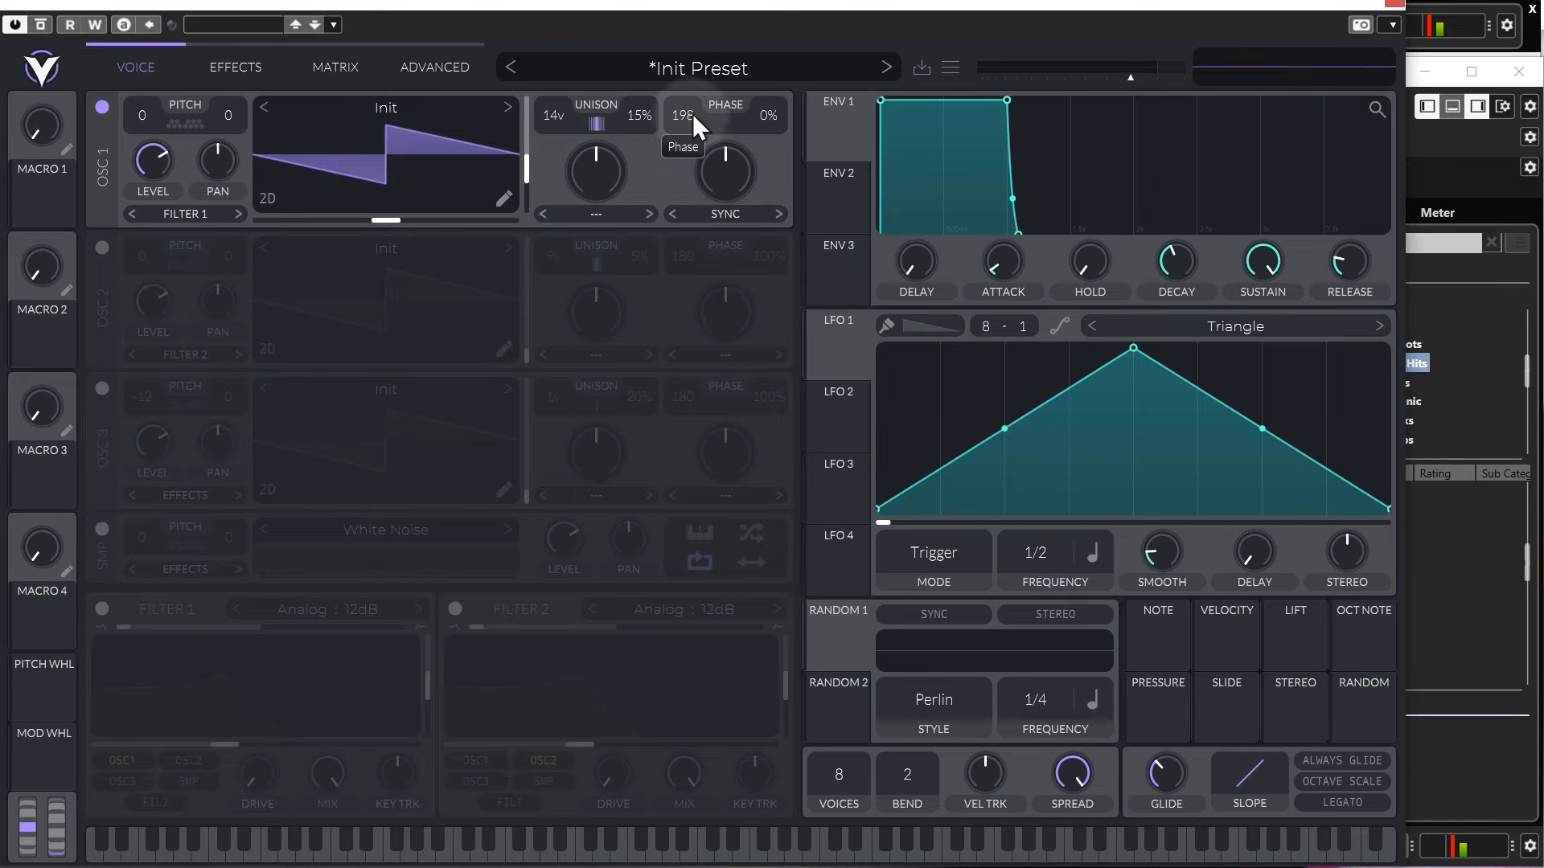
pyautogui.doubleClick(775, 117)
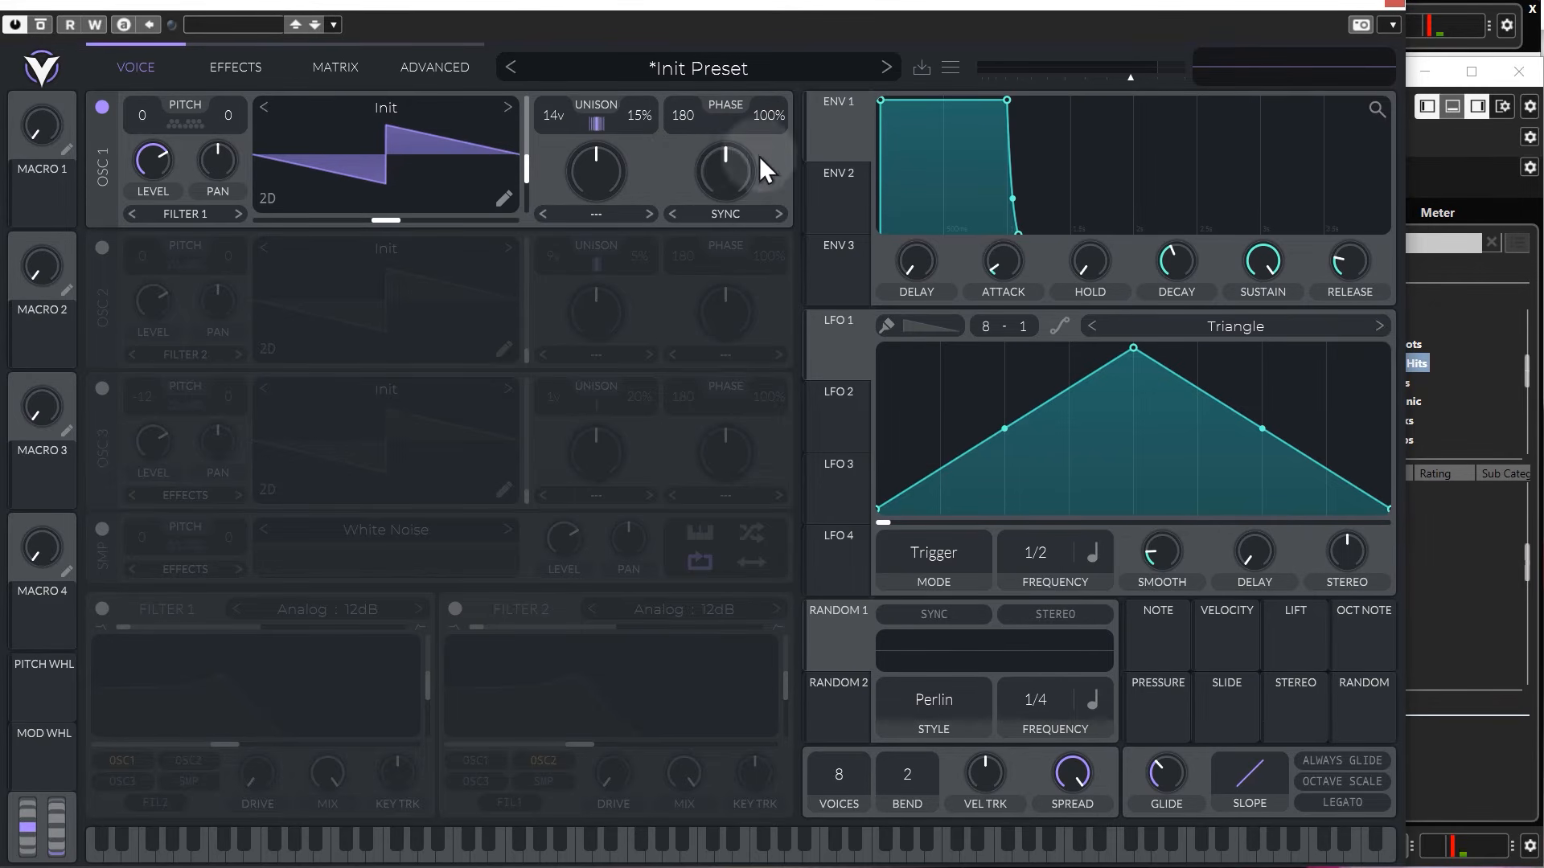
# Turn on the sampler with its White Noise sample and lower its level.
pyautogui.click(102, 529)
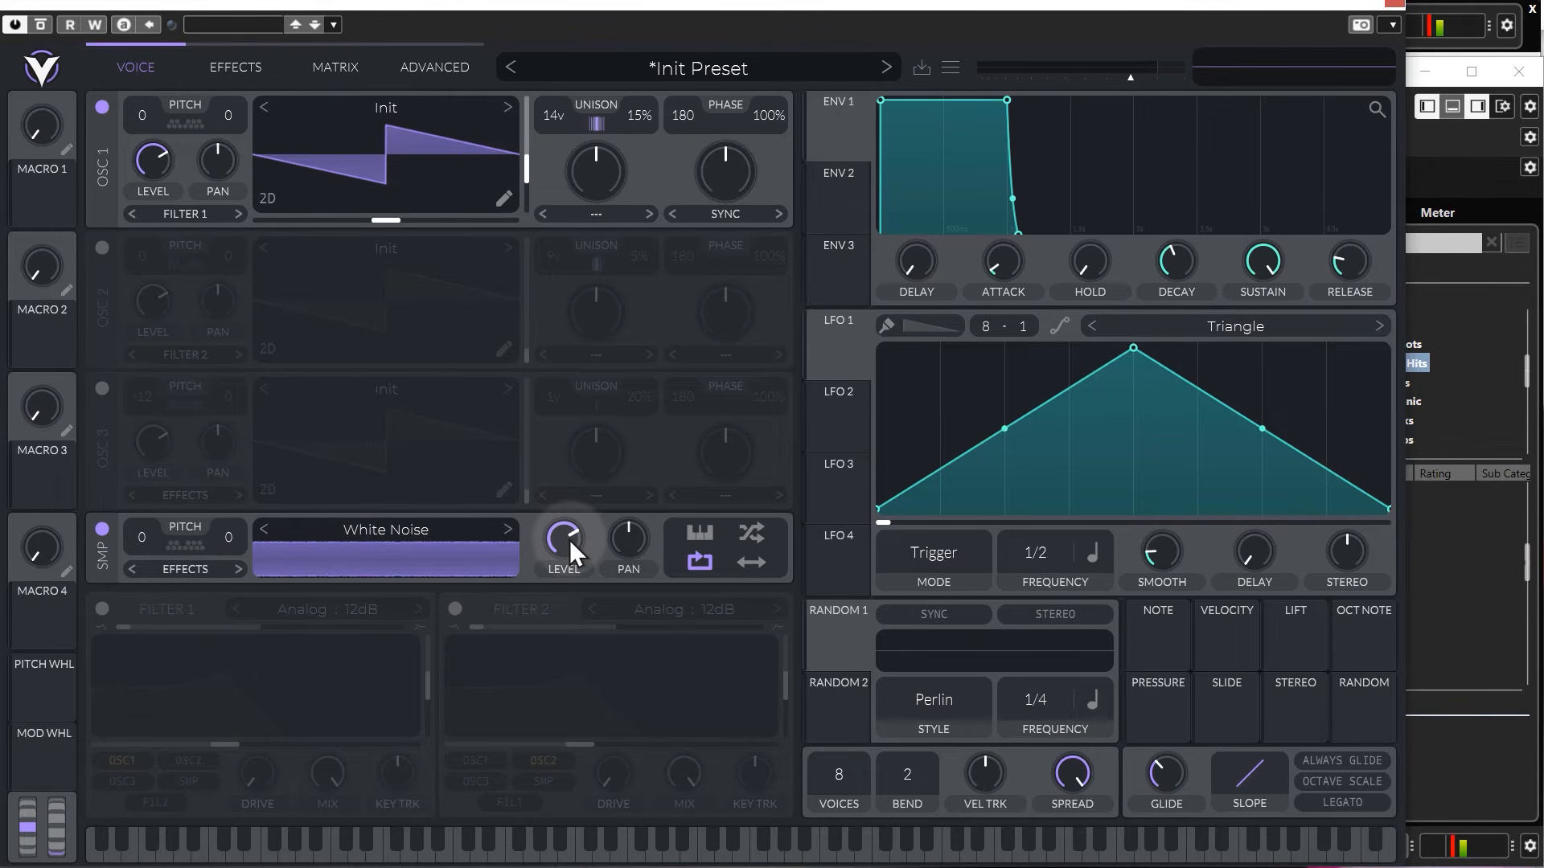
pyautogui.moveTo(572, 539); pyautogui.dragTo(558, 602)
pyautogui.moveTo(570, 534)
pyautogui.mouseDown()
pyautogui.moveTo(560, 514)
pyautogui.moveTo(568, 548)
pyautogui.moveTo(568, 508)
pyautogui.moveTo(569, 538)
pyautogui.mouseUp()
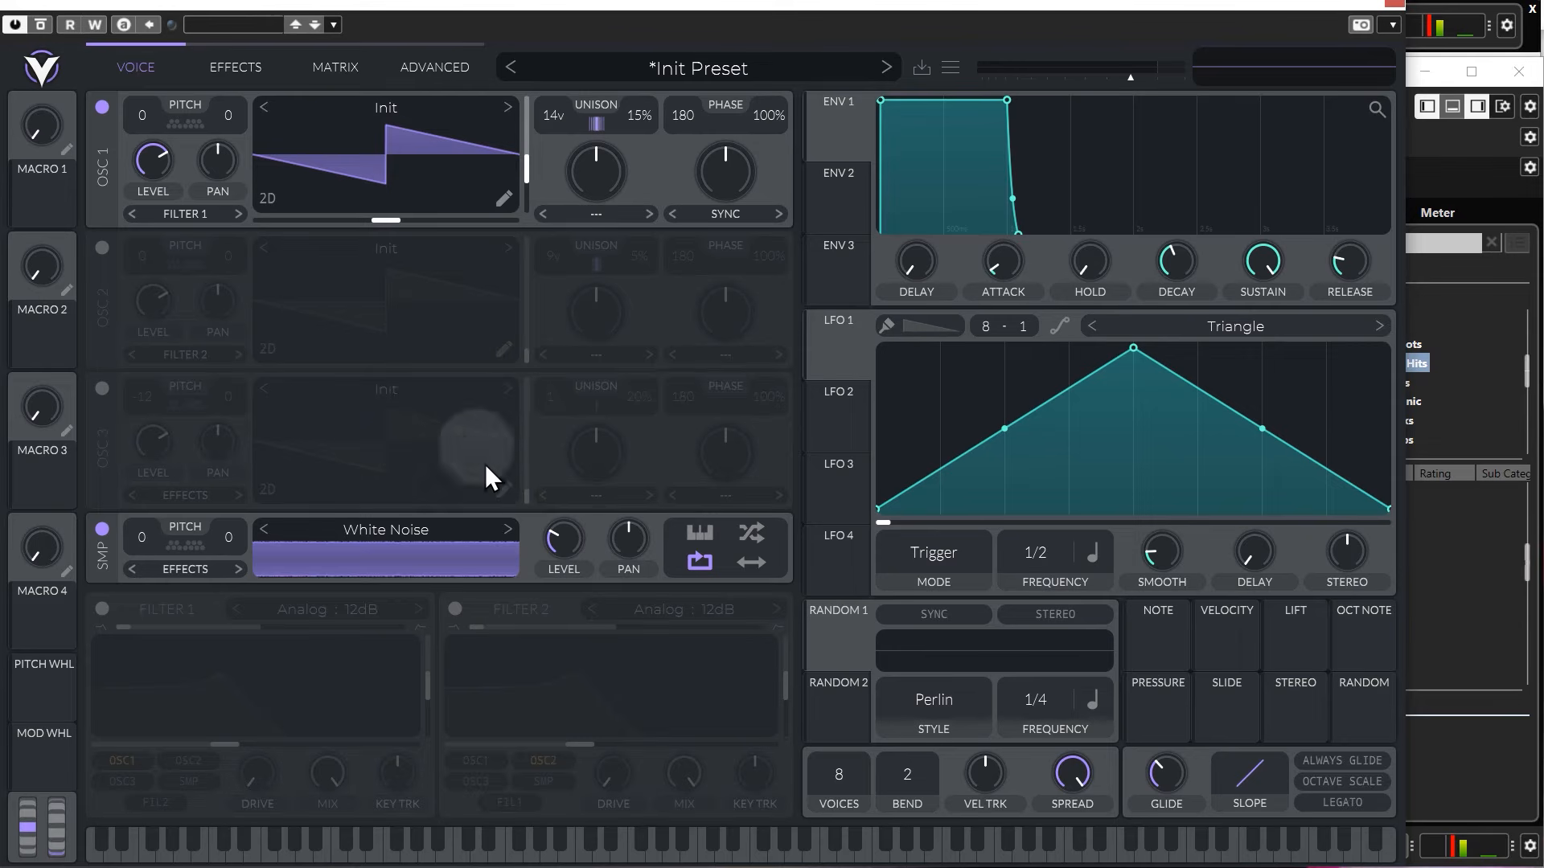
# Load Pluck 08 from Cubase's Plucks folder into Vital's sampler and raise the sampler level.
pyautogui.click(1433, 570)
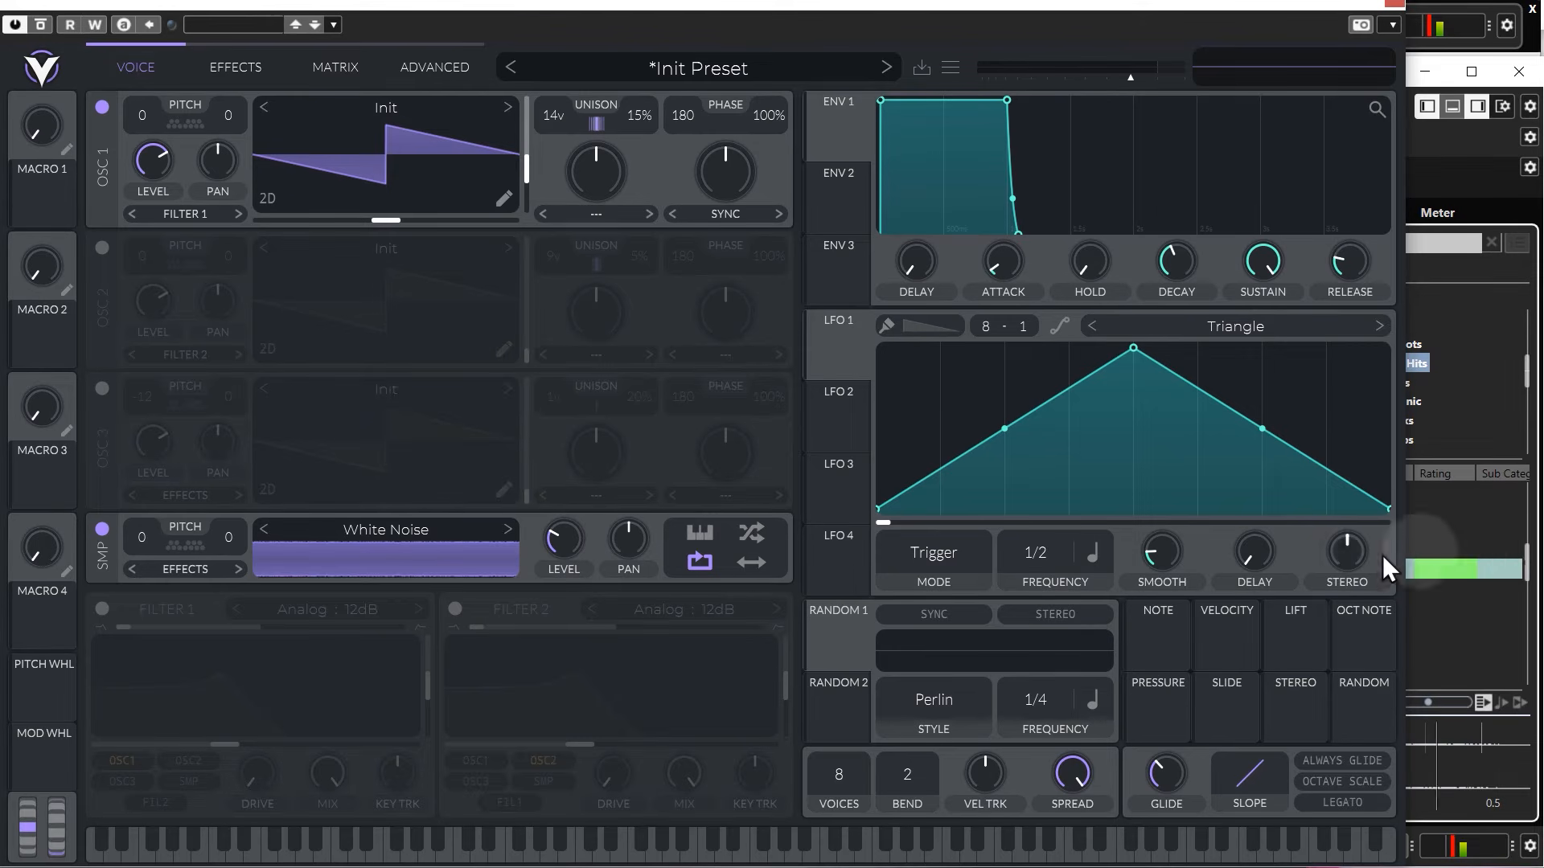
pyautogui.click(1440, 537)
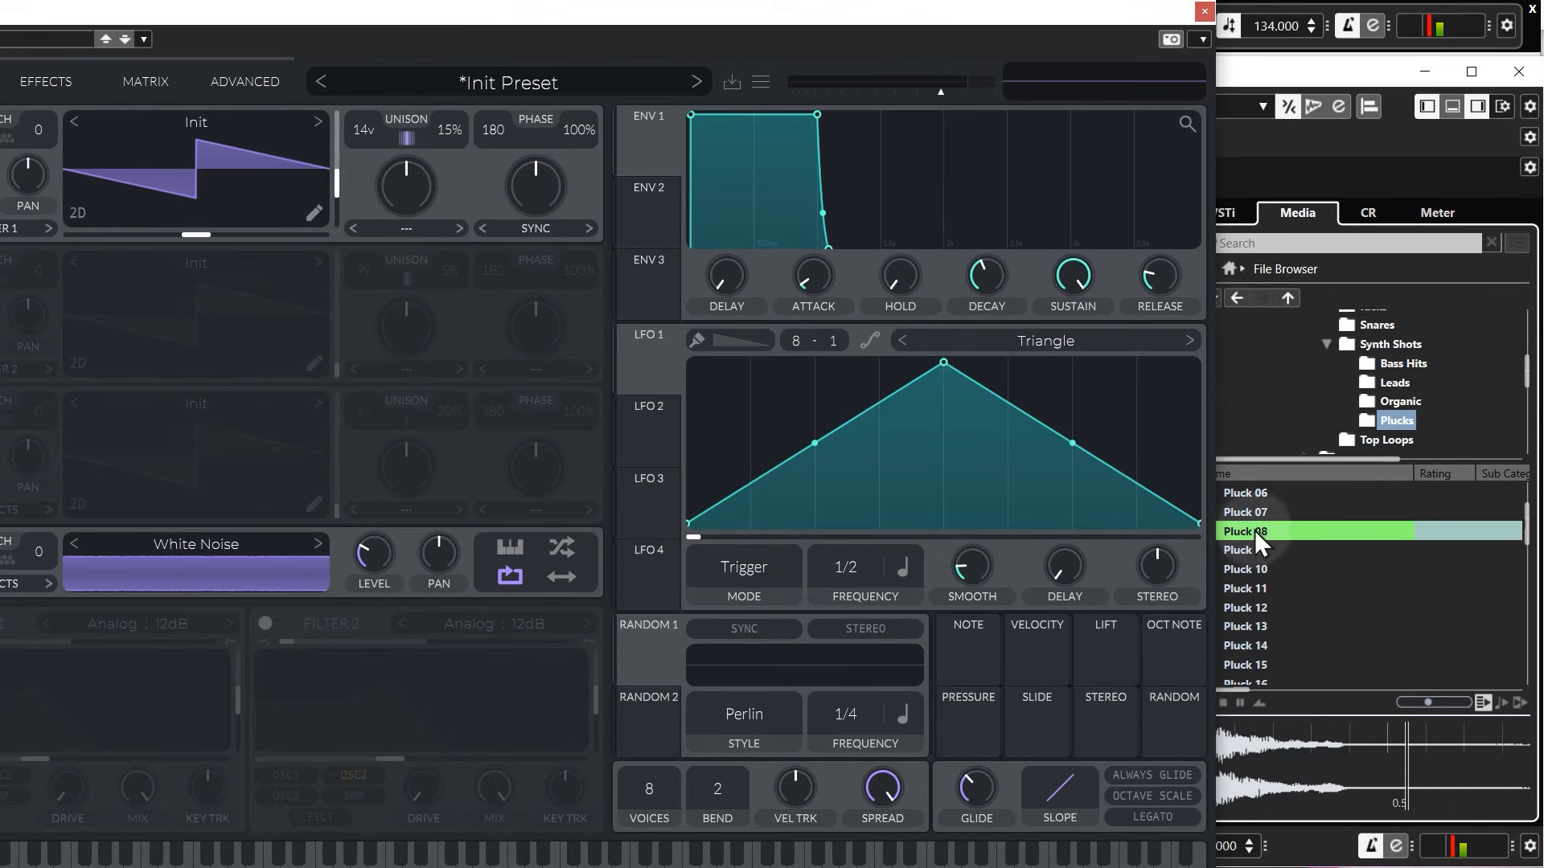
pyautogui.moveTo(1256, 541); pyautogui.dragTo(233, 579)
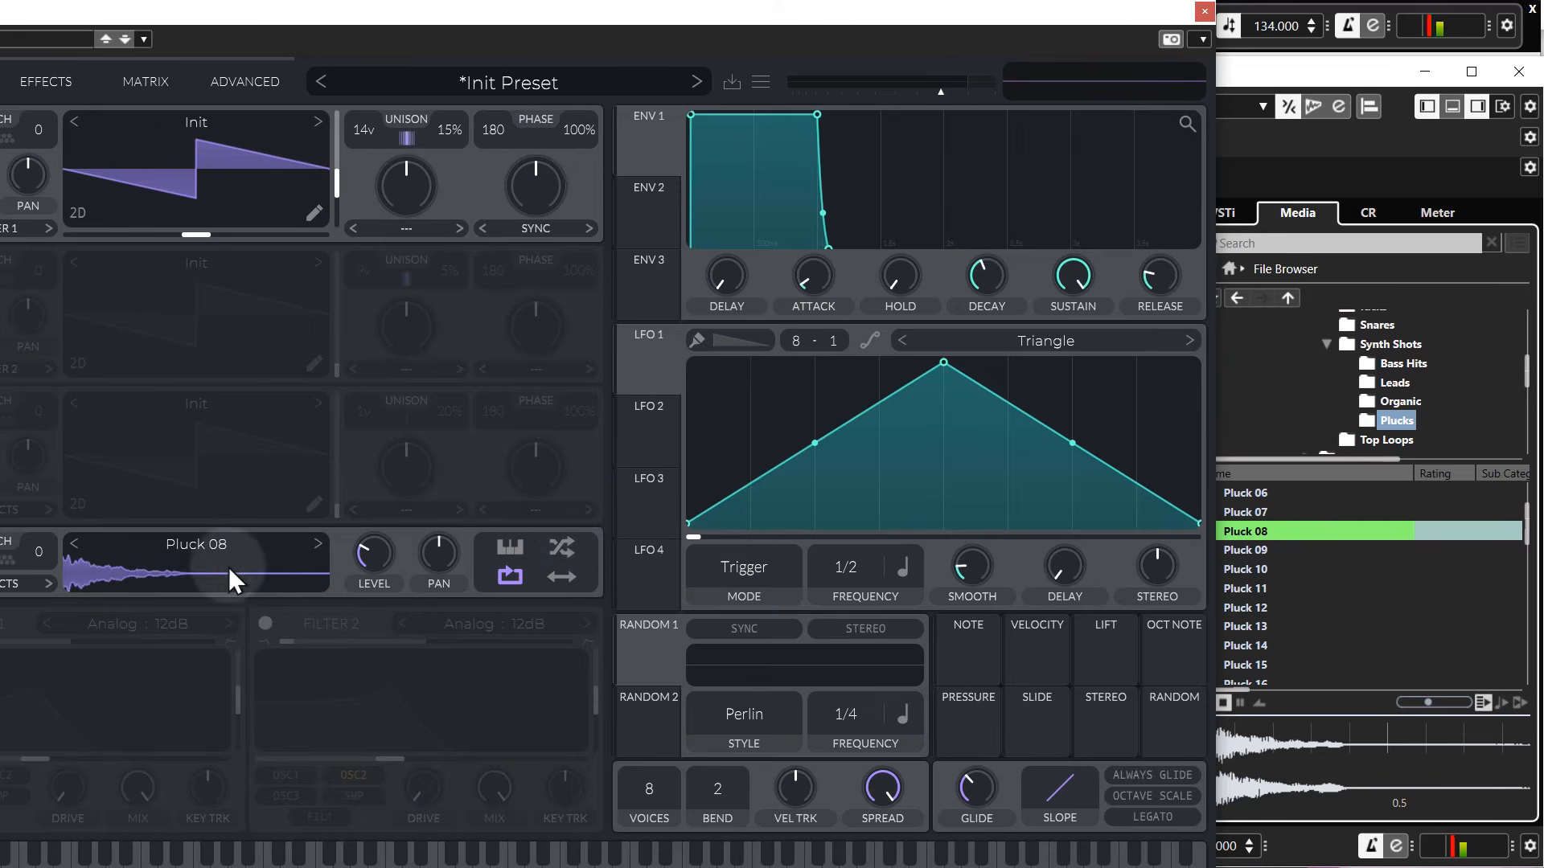
pyautogui.moveTo(433, 18); pyautogui.dragTo(593, 6)
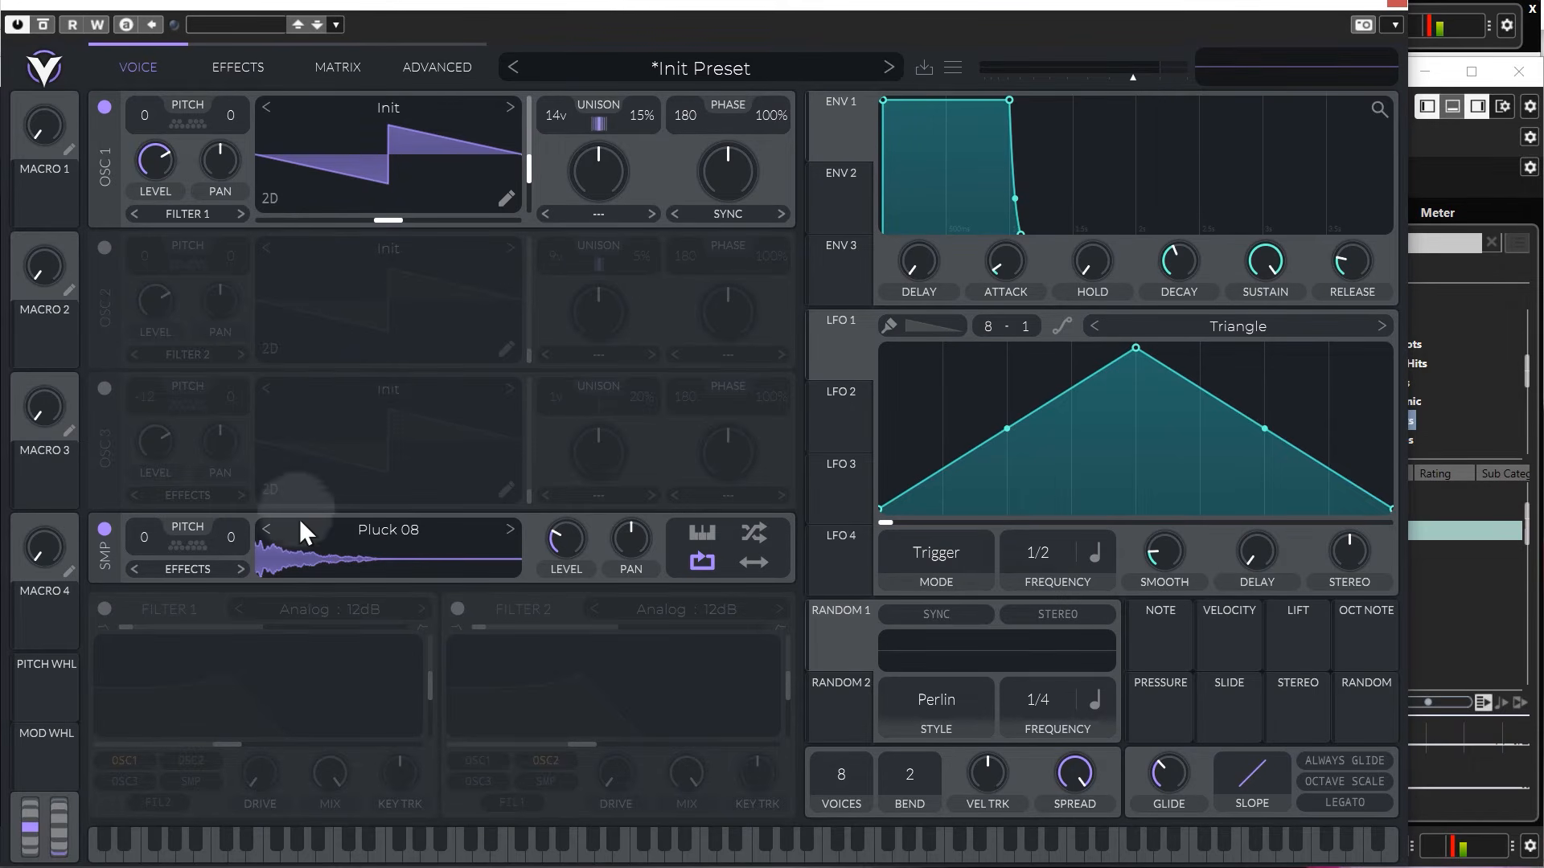
pyautogui.moveTo(577, 550); pyautogui.dragTo(563, 465)
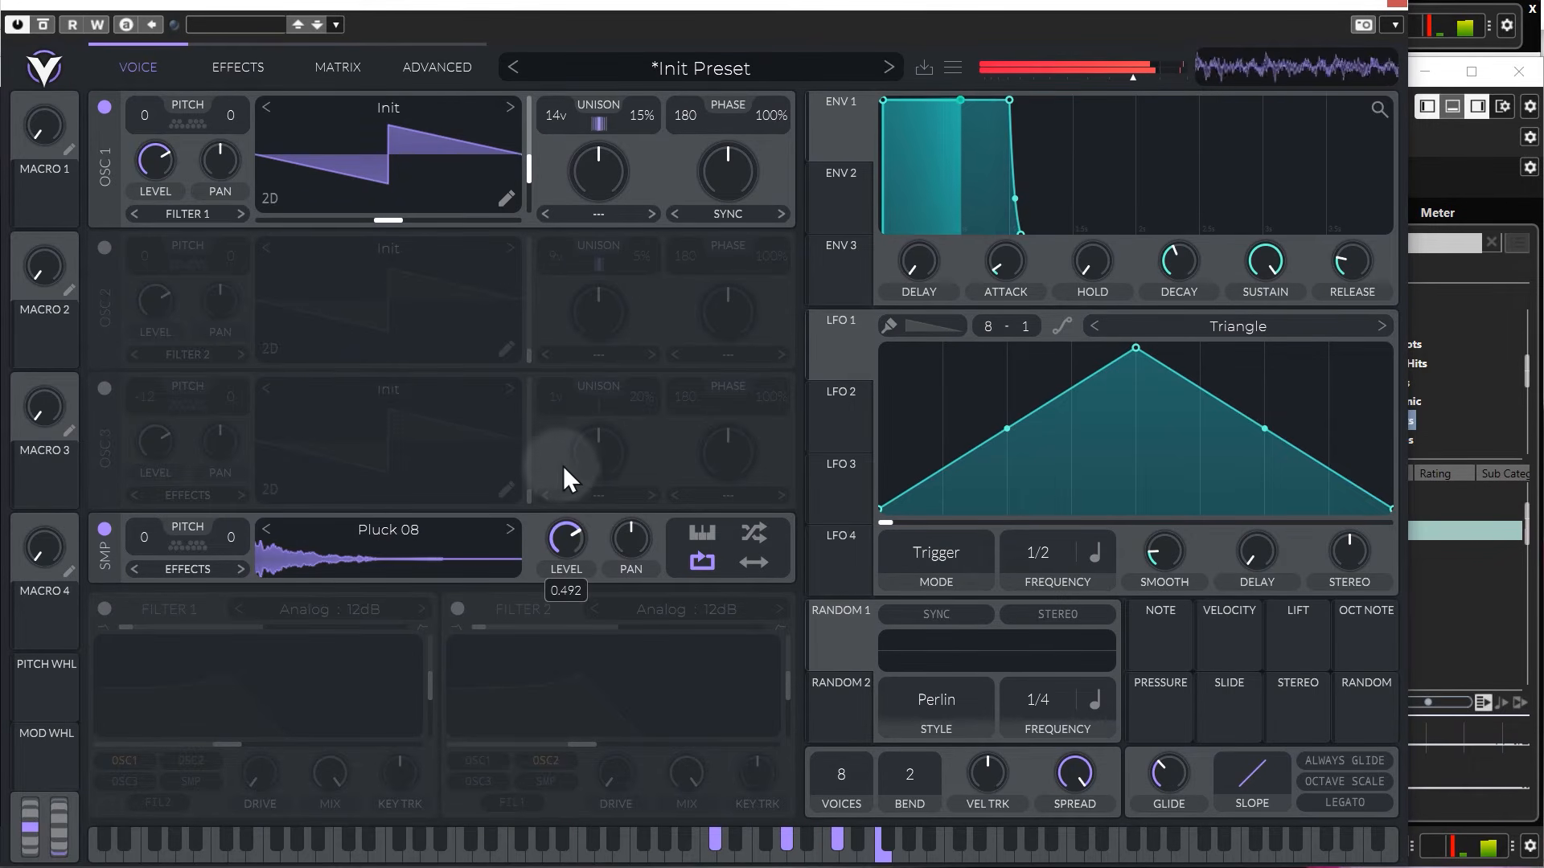
# Turn off oscillator 1, audition the Pluck 08 sample on its own, and turn on the sampler's keytracking.
pyautogui.click(103, 107)
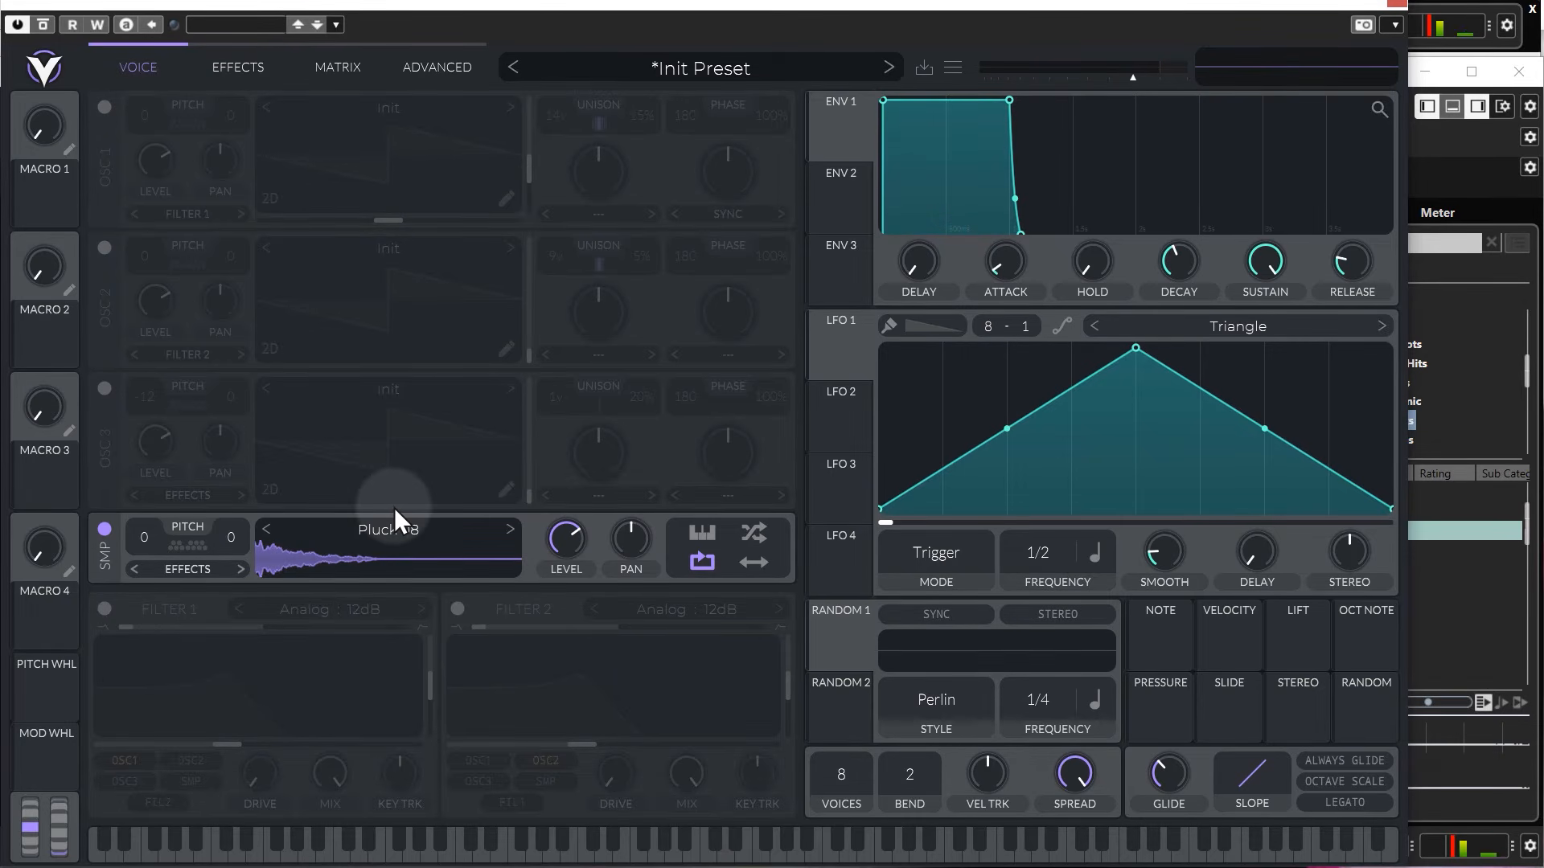
pyautogui.press('space')
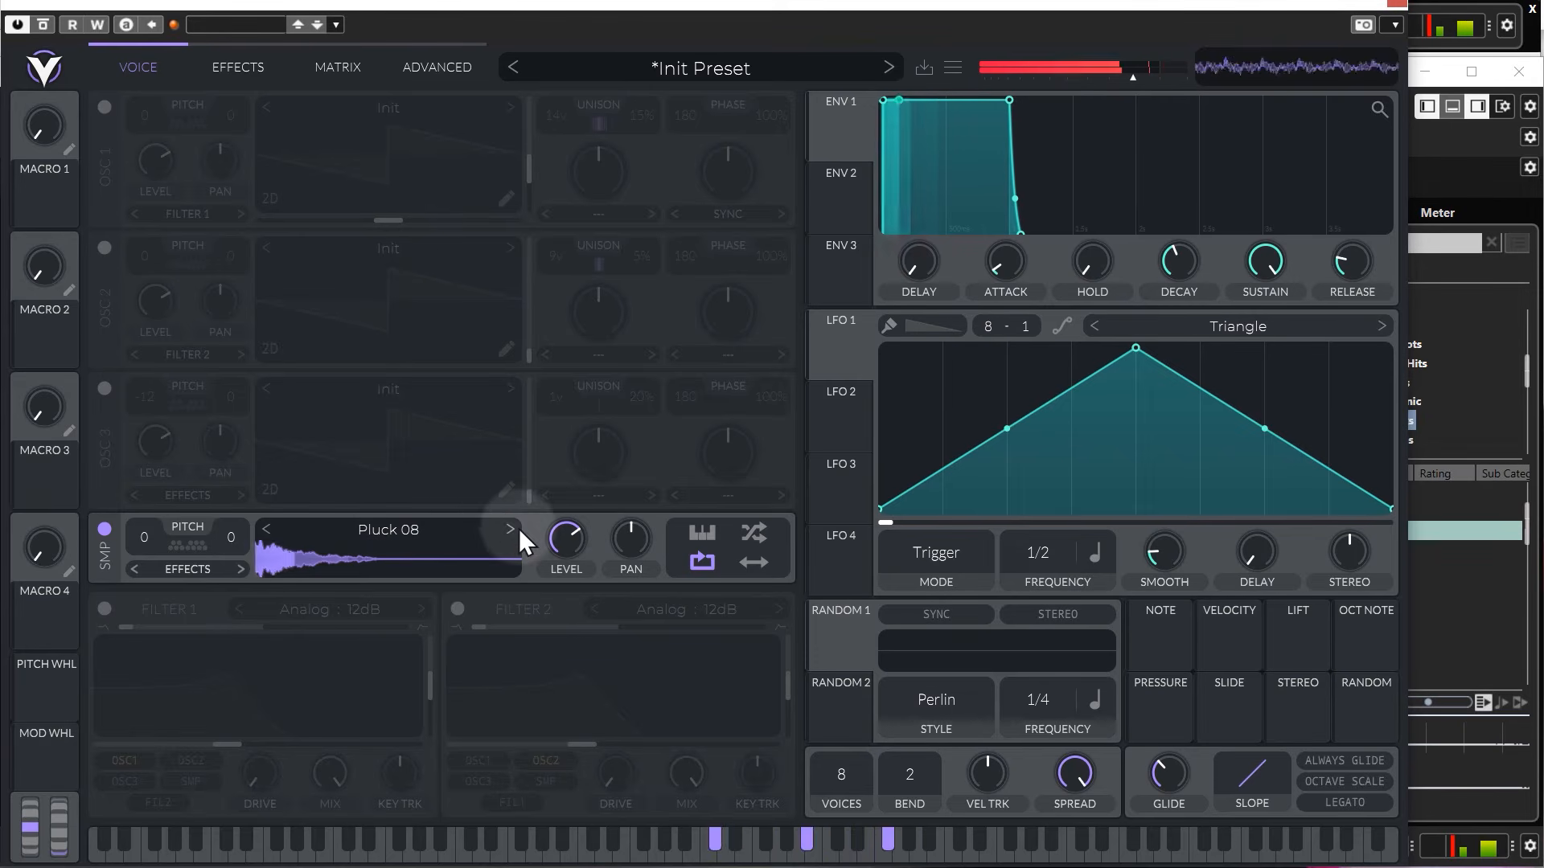
pyautogui.press('space')
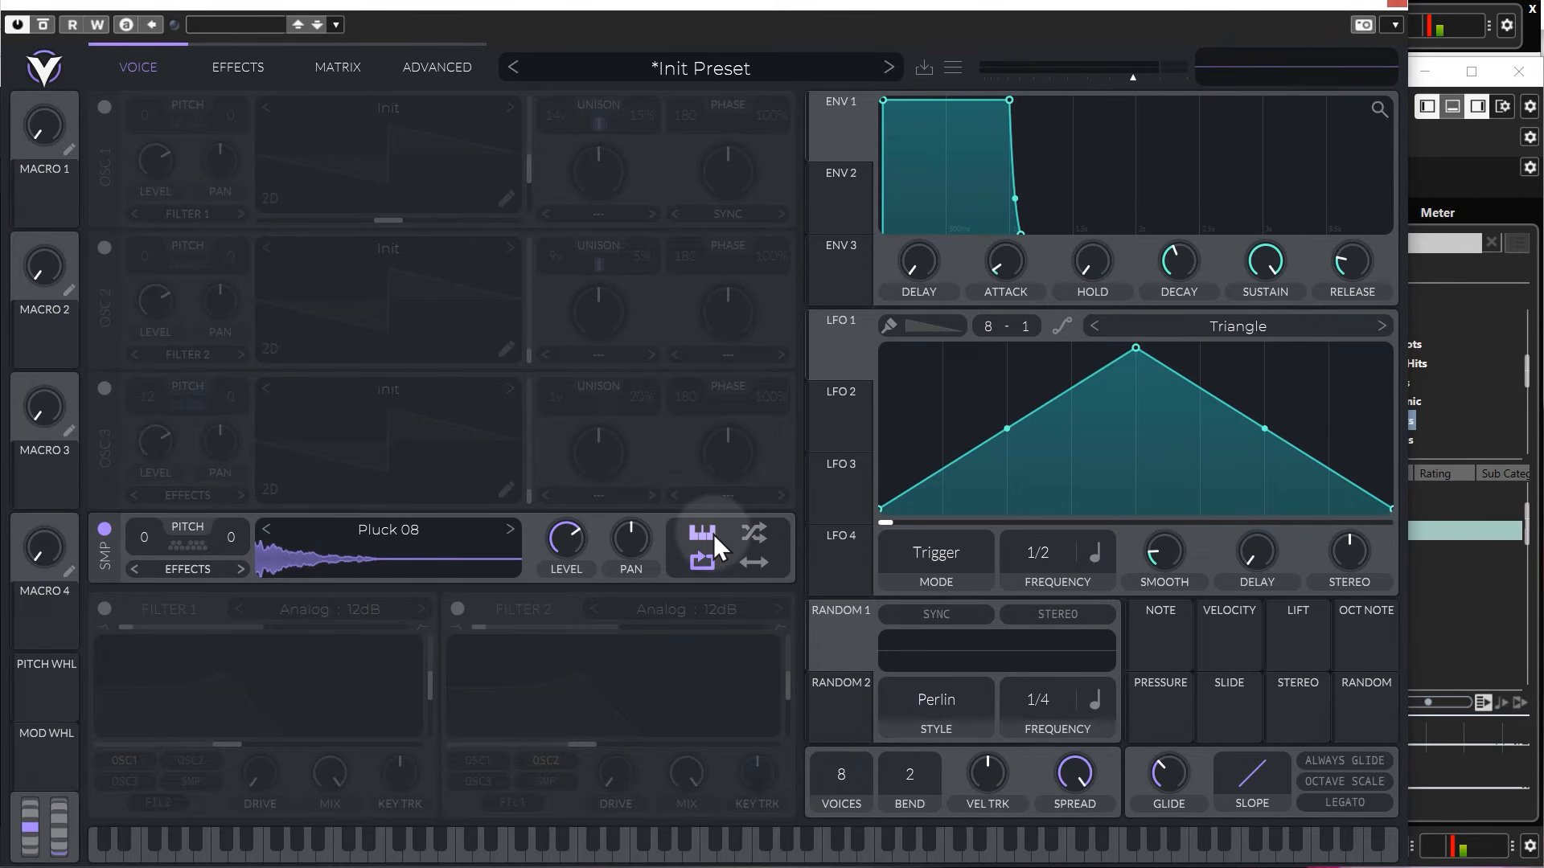
pyautogui.press('space')
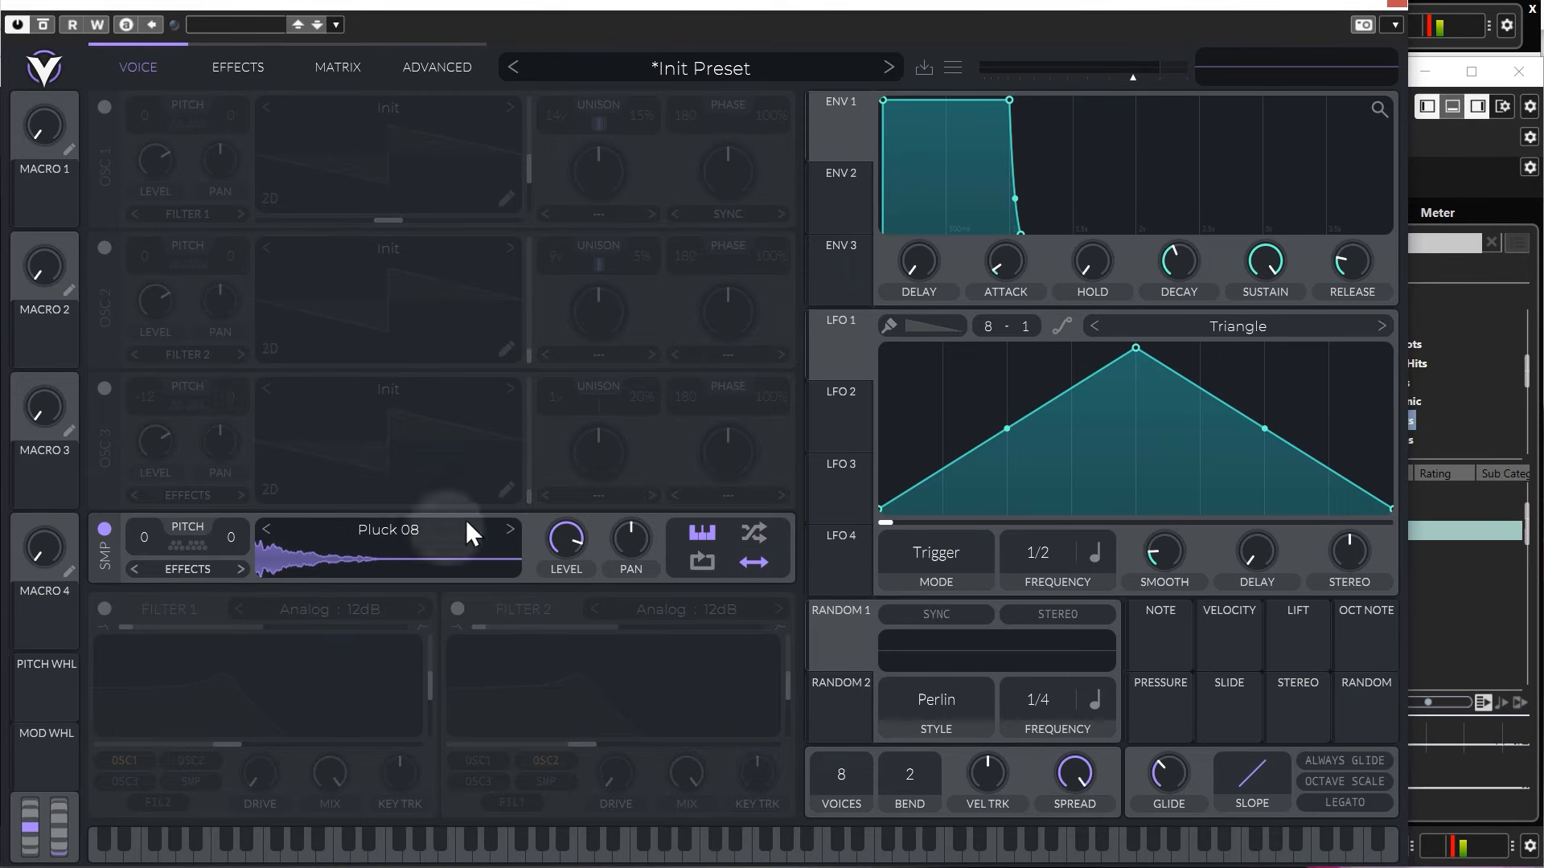
# Audition the sampler's bounce mode, replace it with random phase, and play repeated notes on Vital's keyboard.
pyautogui.click(605, 854)
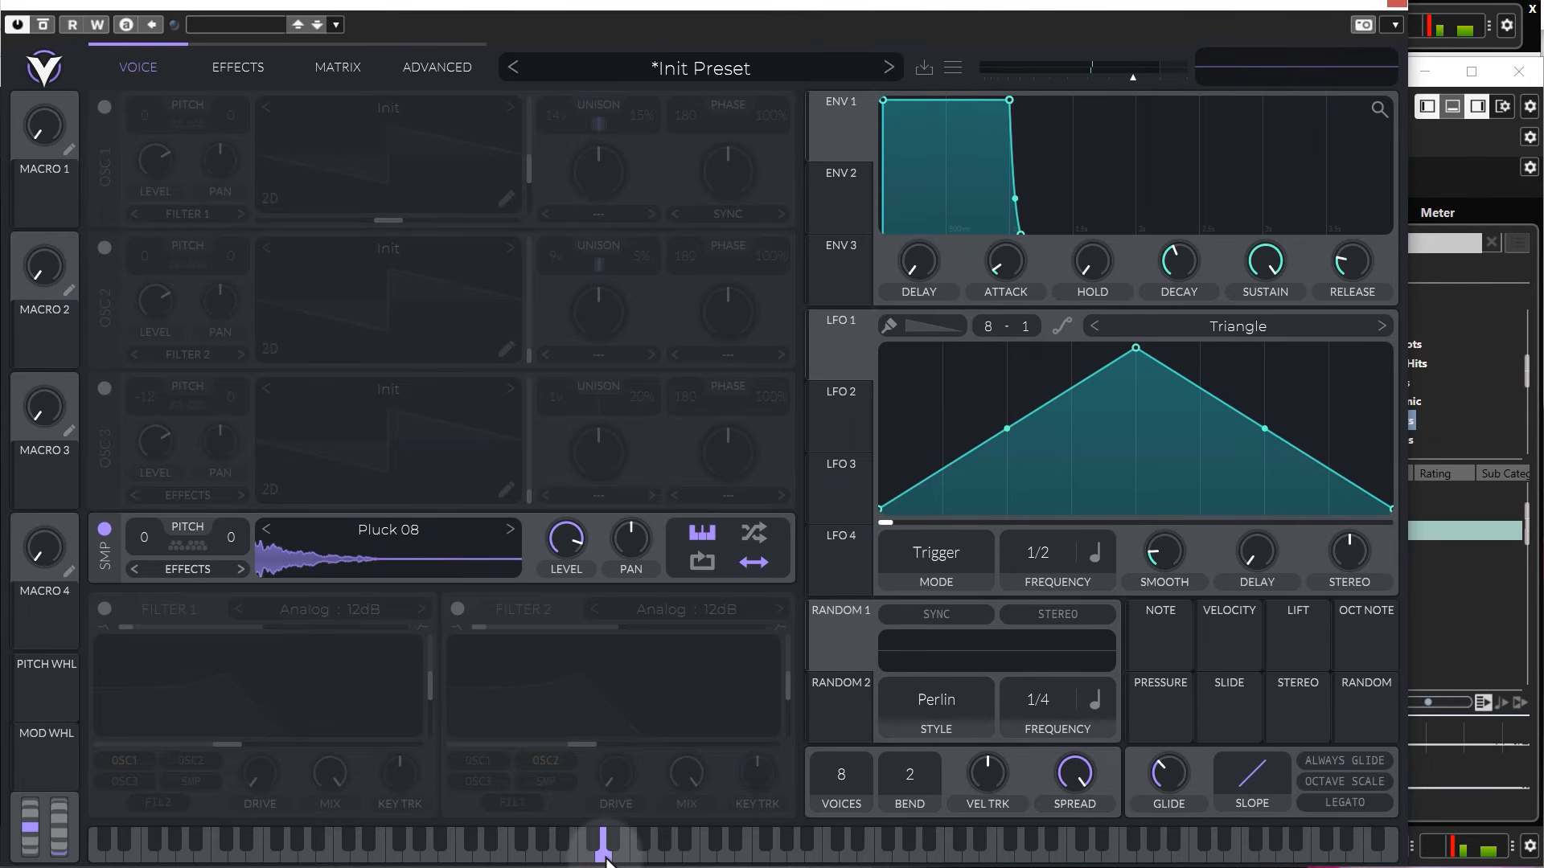
pyautogui.click(752, 534)
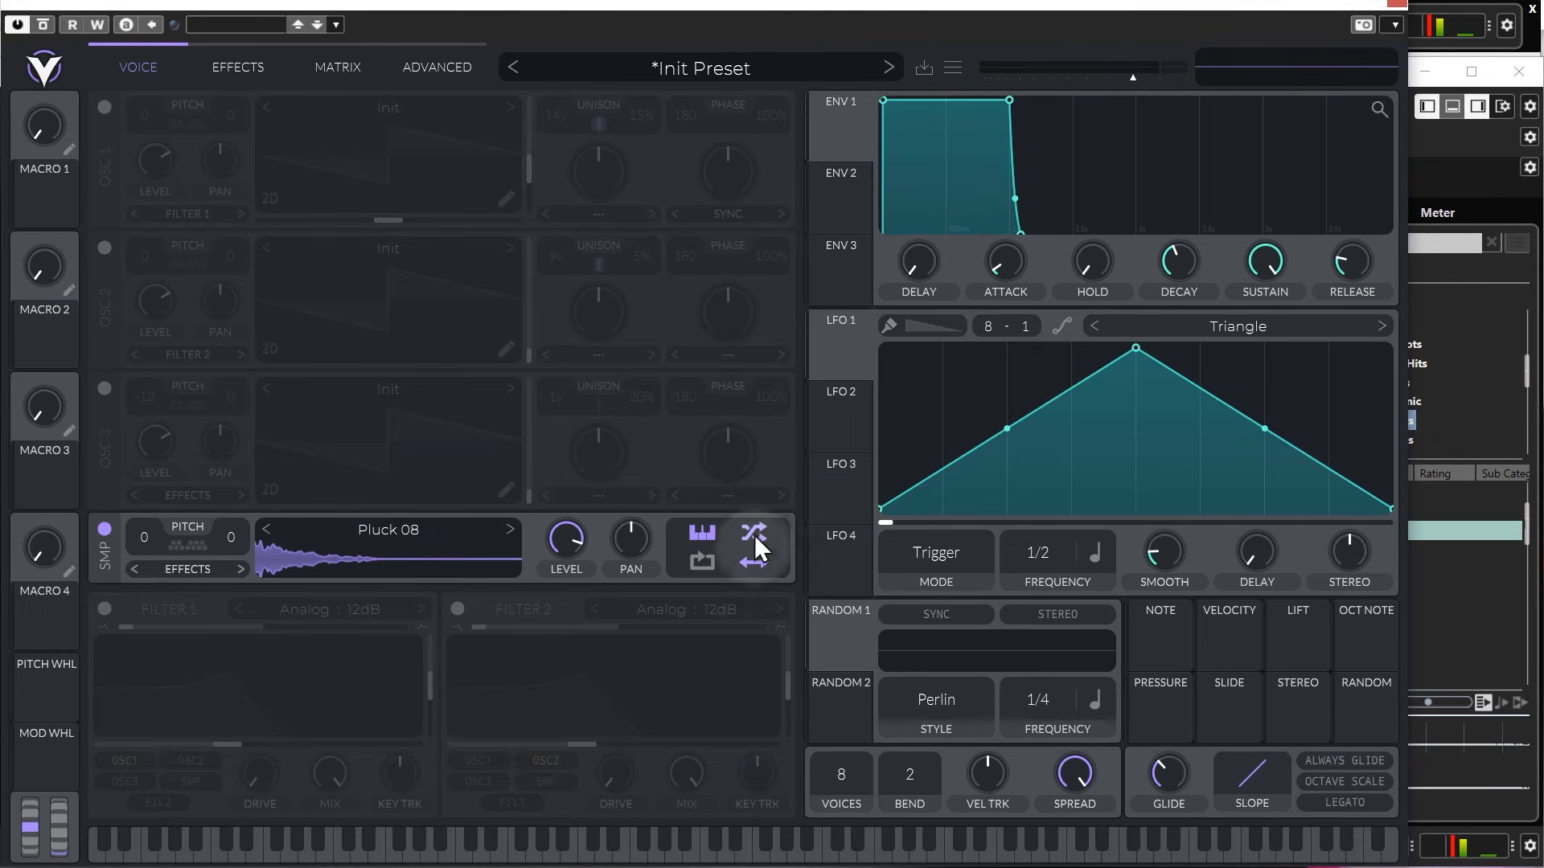
pyautogui.click(824, 854)
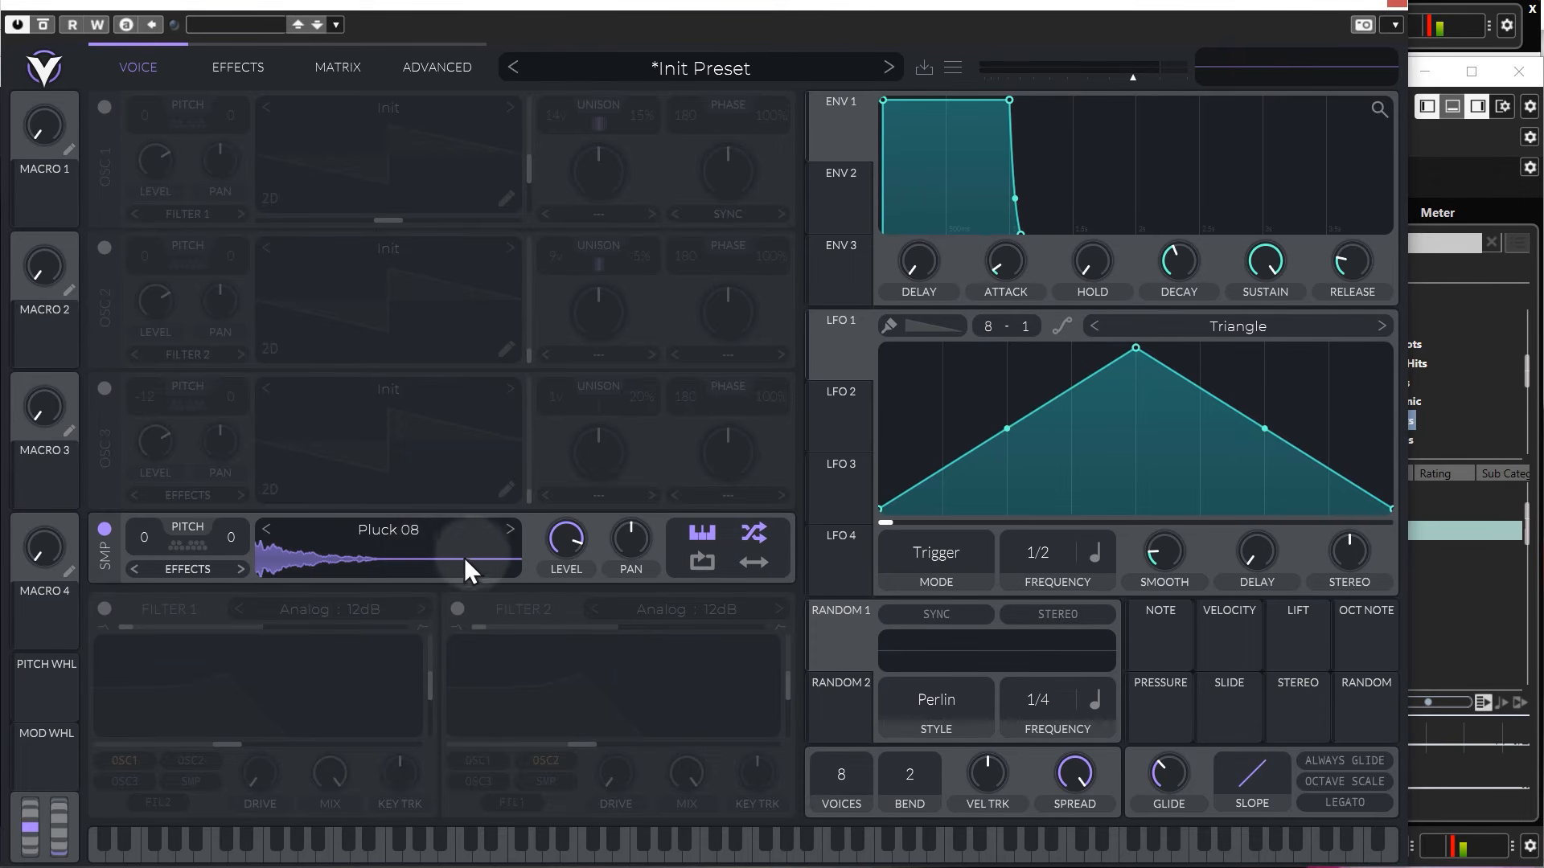
pyautogui.click(751, 845)
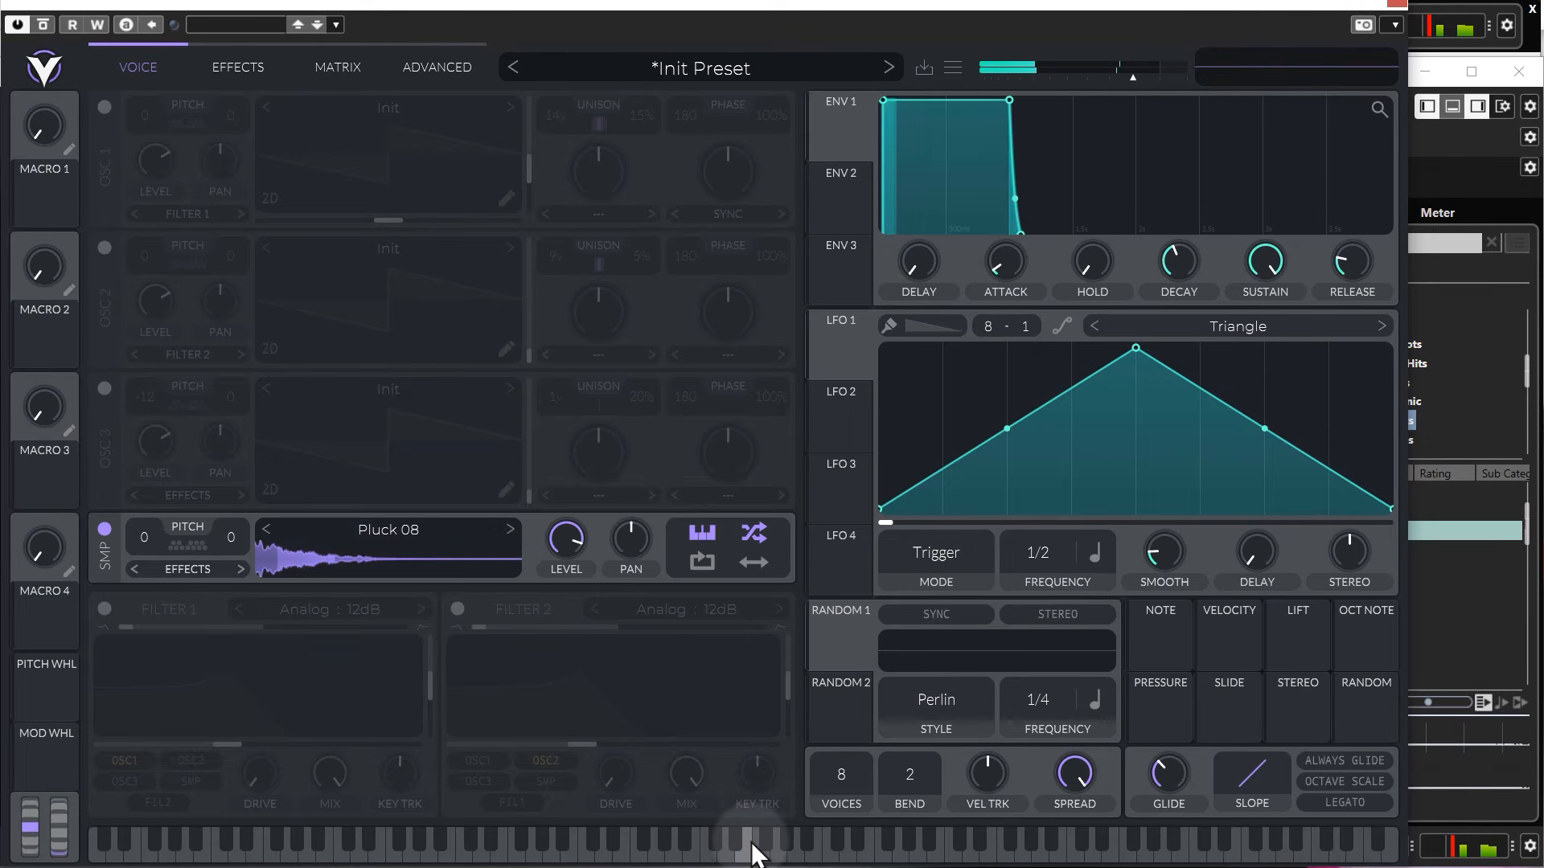
pyautogui.click(751, 844)
pyautogui.click(751, 845)
pyautogui.click(751, 844)
pyautogui.click(751, 845)
pyautogui.click(751, 844)
pyautogui.click(751, 844)
pyautogui.click(751, 845)
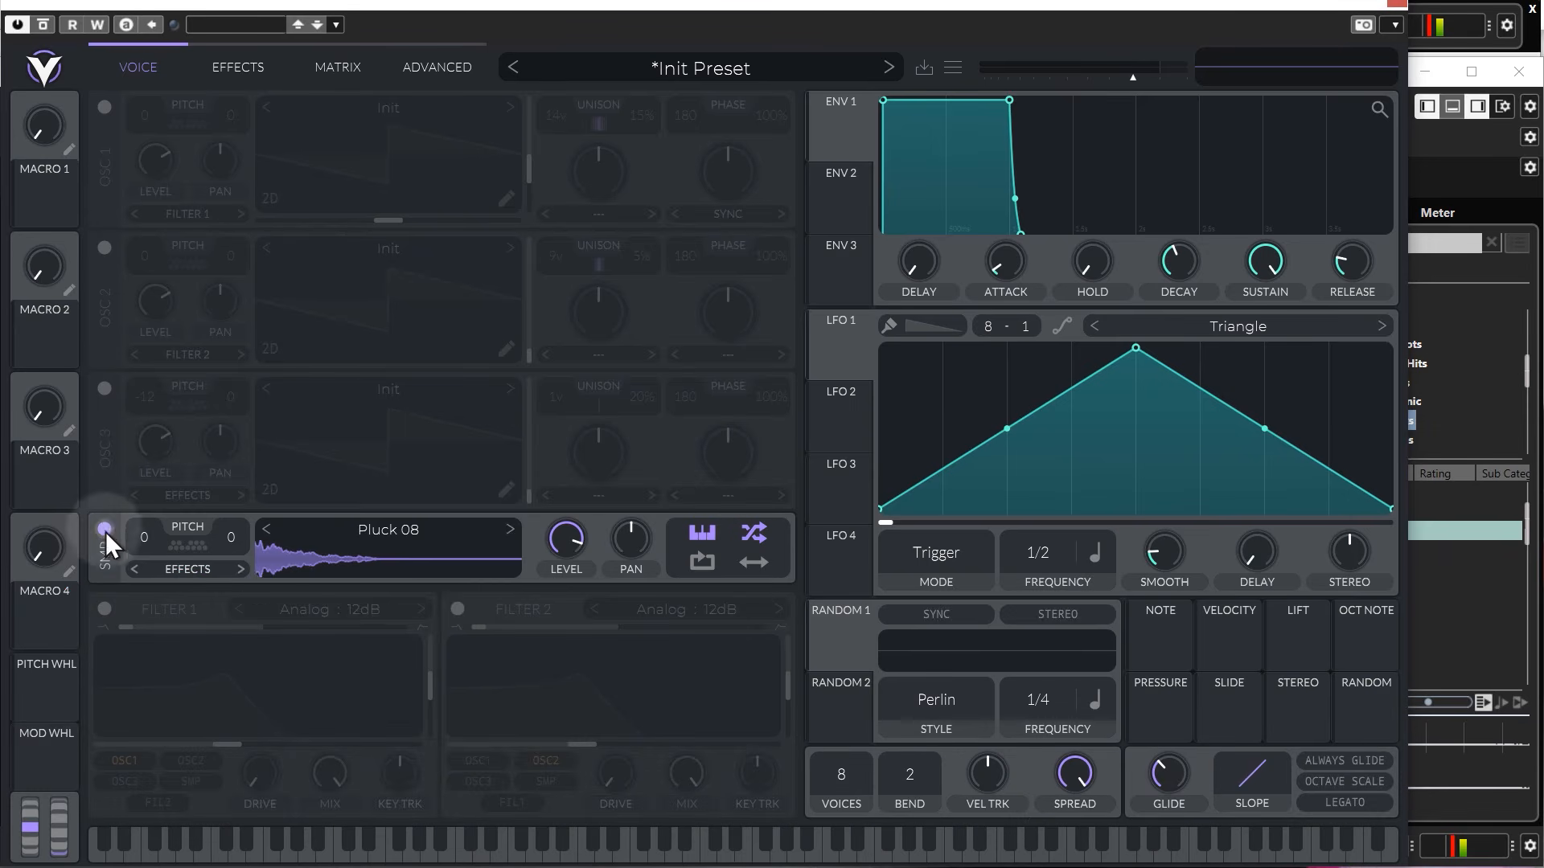
# Switch from the sampler back to oscillator 1, and lengthen envelope 1's attack and release.
pyautogui.click(104, 529)
pyautogui.click(106, 107)
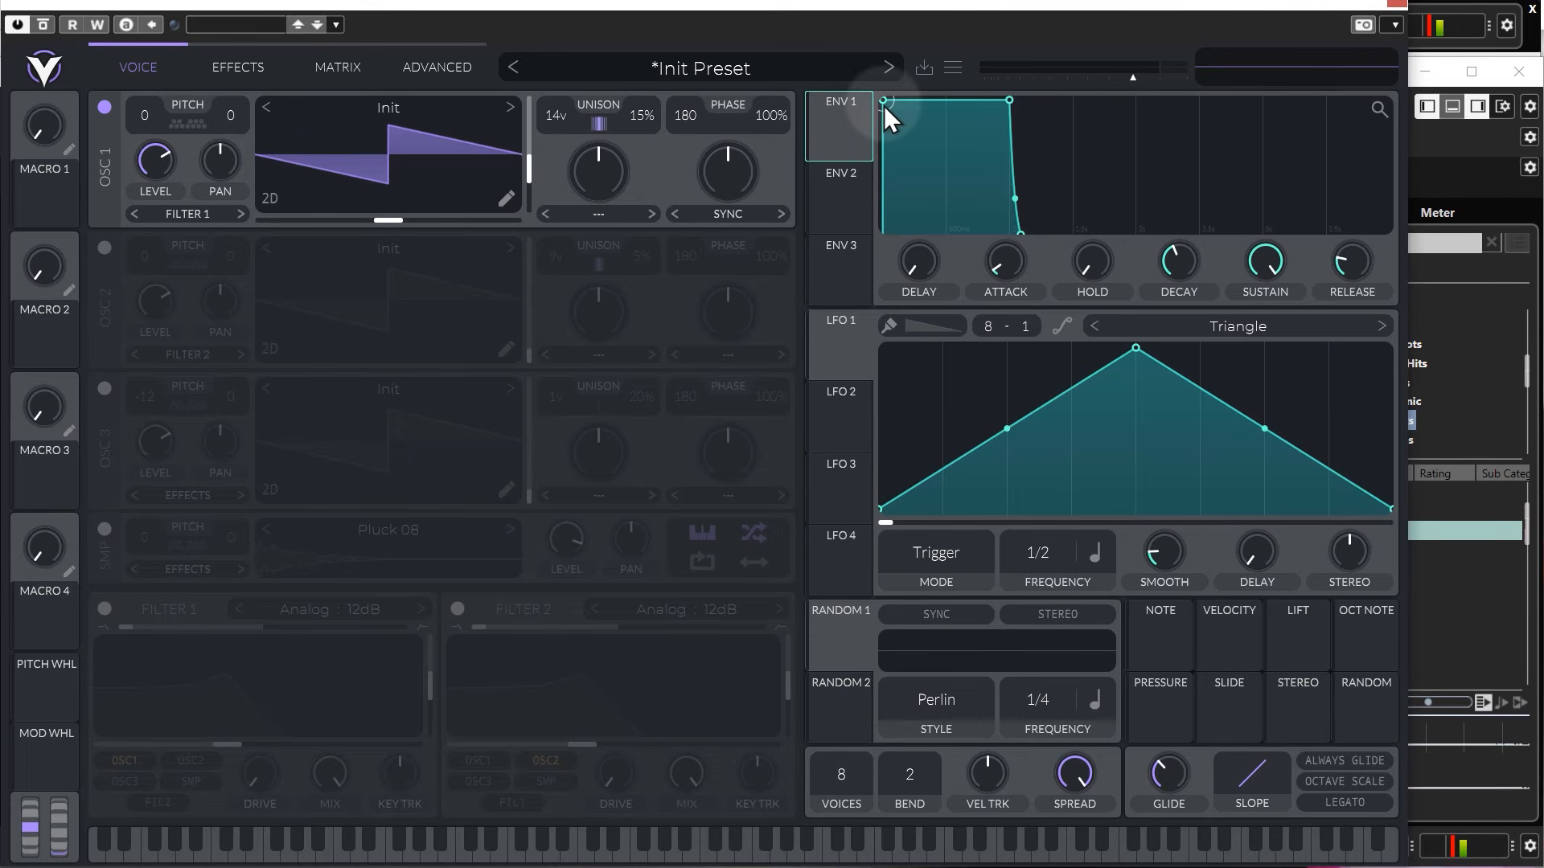
pyautogui.moveTo(883, 103); pyautogui.dragTo(928, 137)
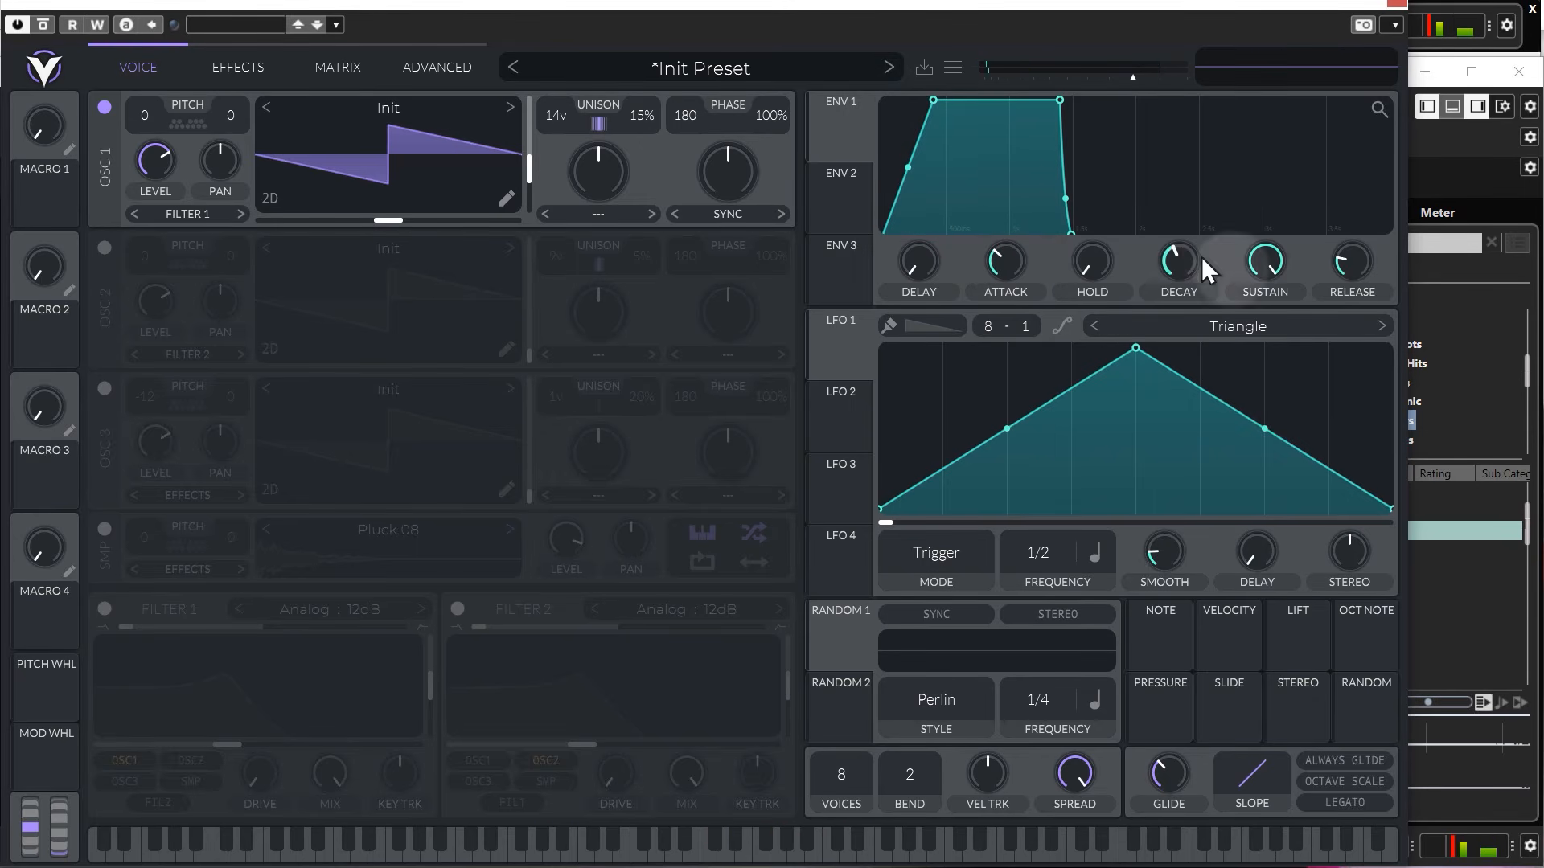
pyautogui.moveTo(1365, 271)
pyautogui.mouseDown()
pyautogui.moveTo(1354, 231)
pyautogui.moveTo(1359, 266)
pyautogui.mouseUp()
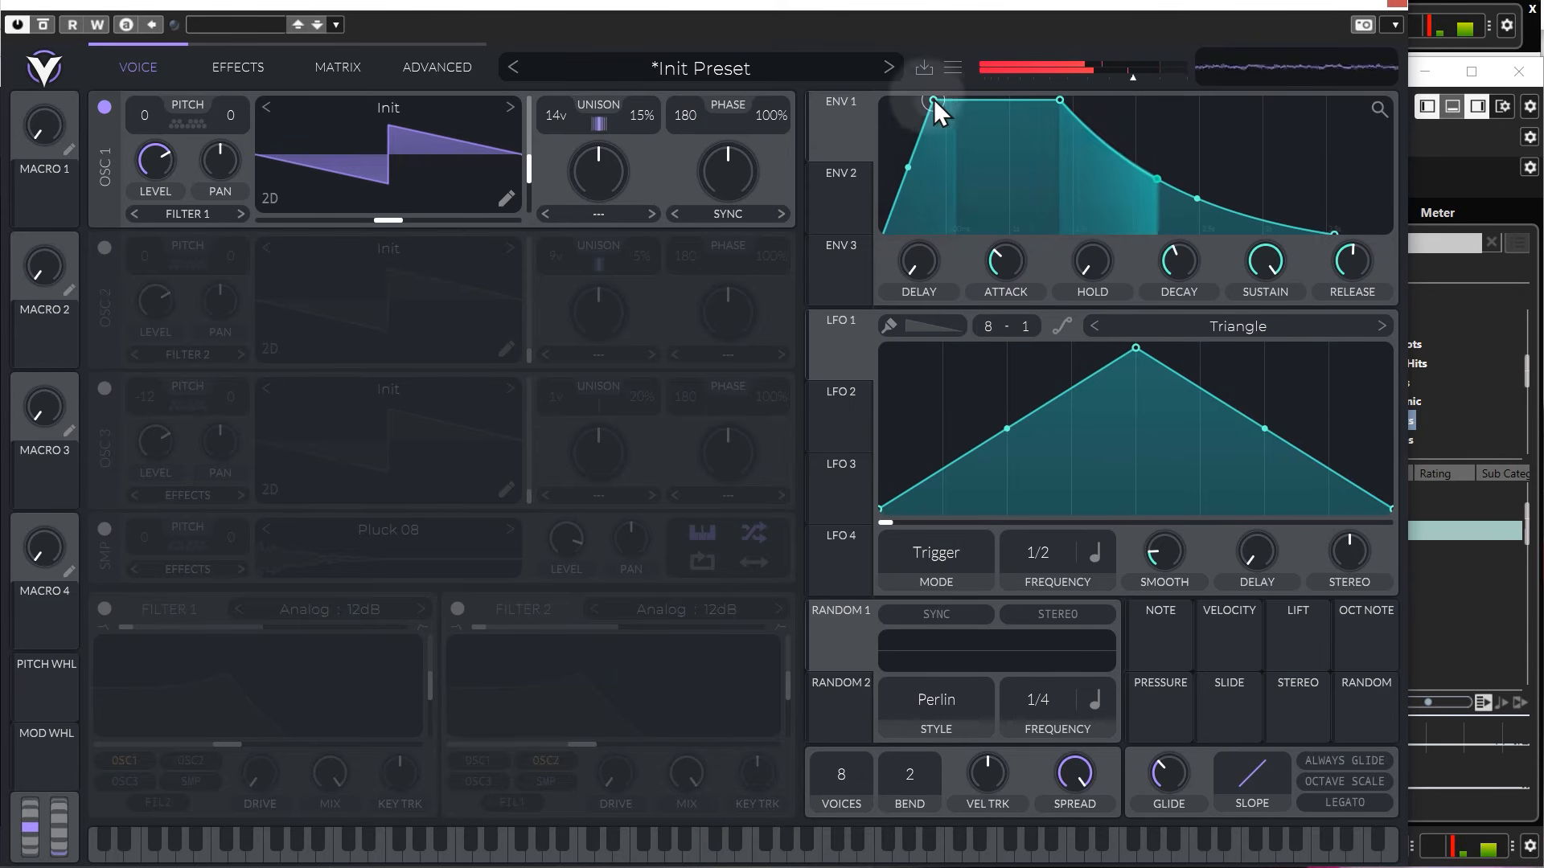
pyautogui.moveTo(934, 99); pyautogui.dragTo(902, 97)
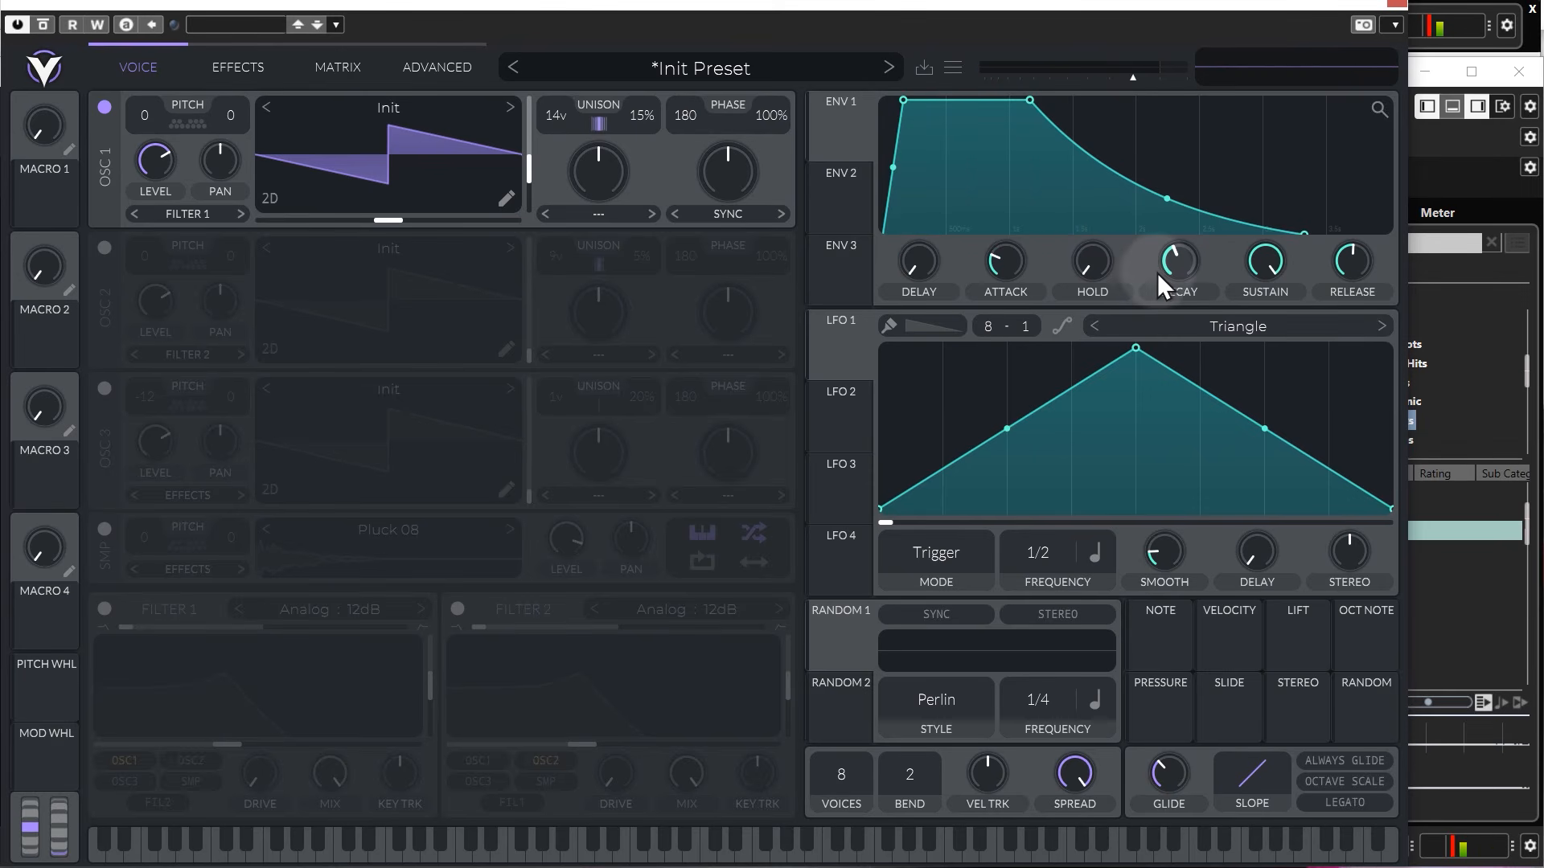
# Shape envelope 1 into a pluck with zero attack, zero sustain and a short decay.
pyautogui.moveTo(1185, 261); pyautogui.dragTo(1251, 424)
pyautogui.moveTo(1258, 265)
pyautogui.mouseDown()
pyautogui.moveTo(1264, 220)
pyautogui.moveTo(1271, 245)
pyautogui.moveTo(1248, 95)
pyautogui.moveTo(1234, 276)
pyautogui.mouseUp()
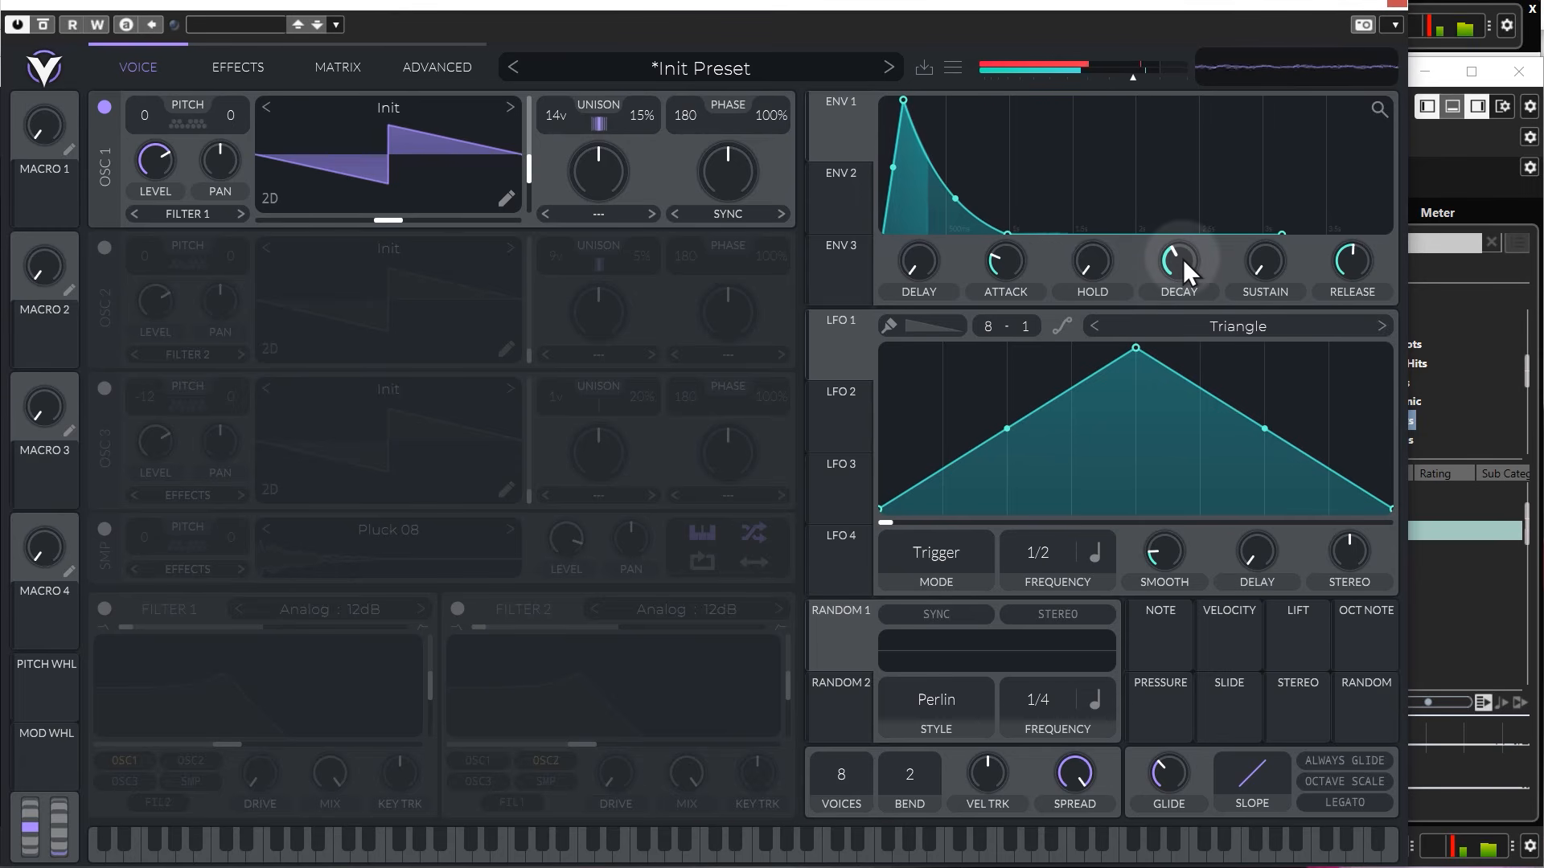
pyautogui.moveTo(1001, 245); pyautogui.dragTo(995, 258)
pyautogui.moveTo(1159, 267); pyautogui.dragTo(1194, 220)
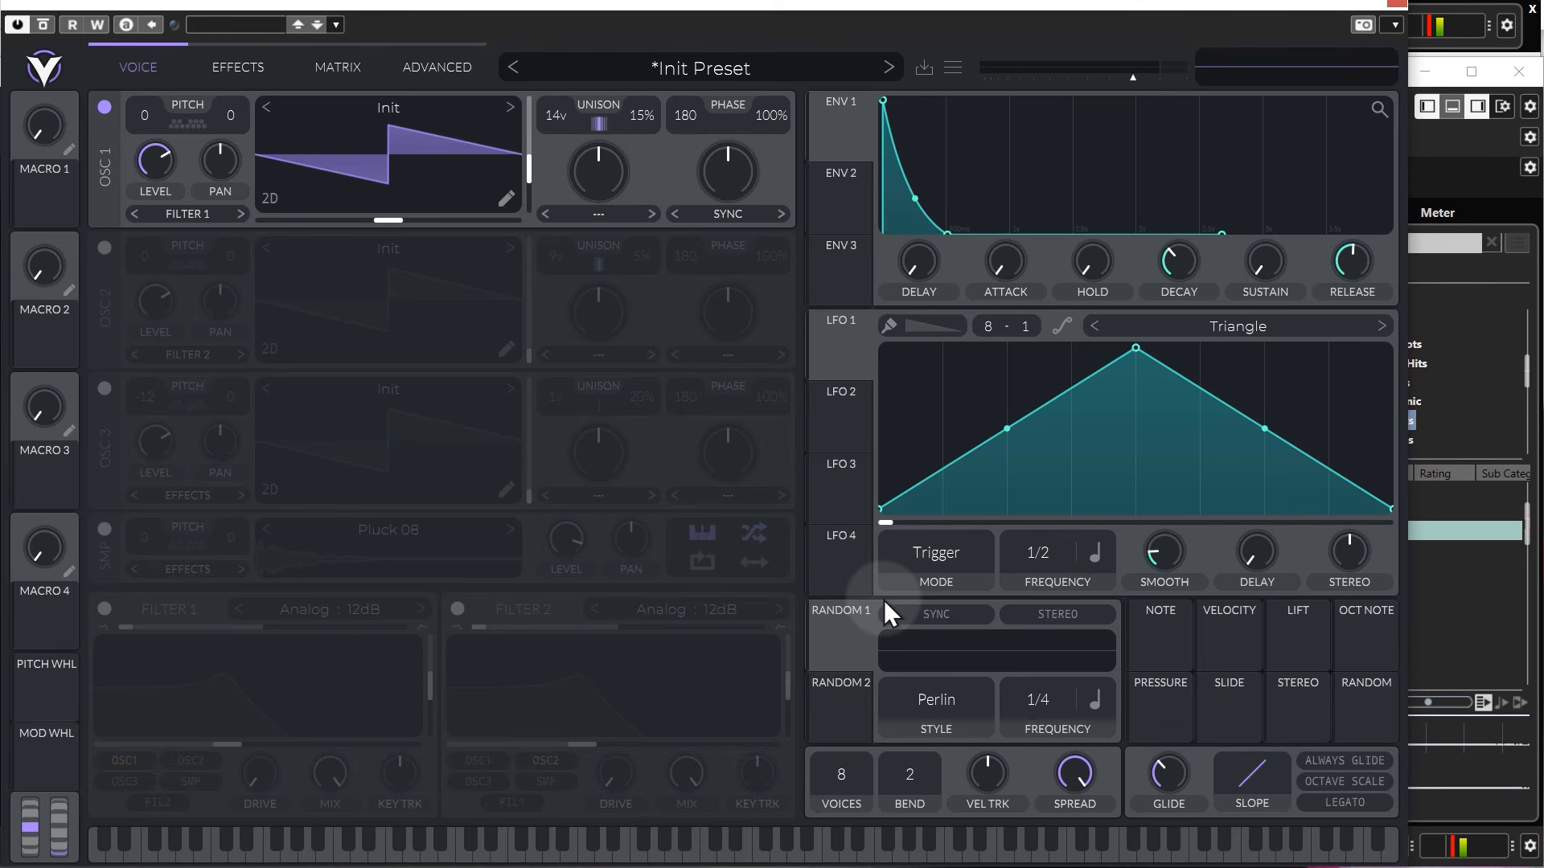
# Switch to the web browser, search Google for "born to produce" and open the Born To Produce website.
pyautogui.write('born to produce')
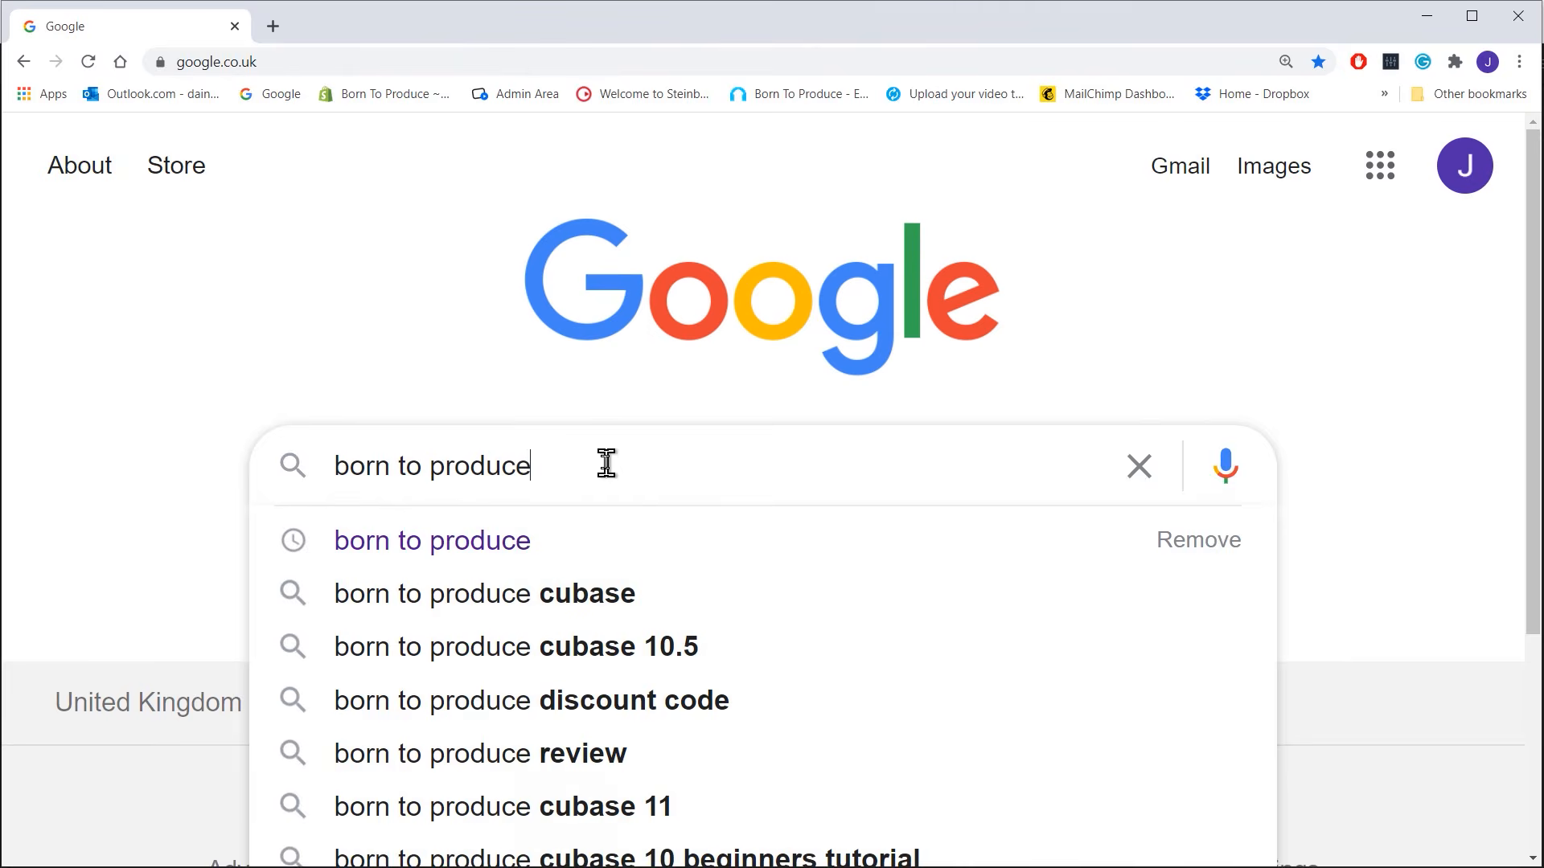
pyautogui.press('Return')
pyautogui.scroll(-5, 613, 458)
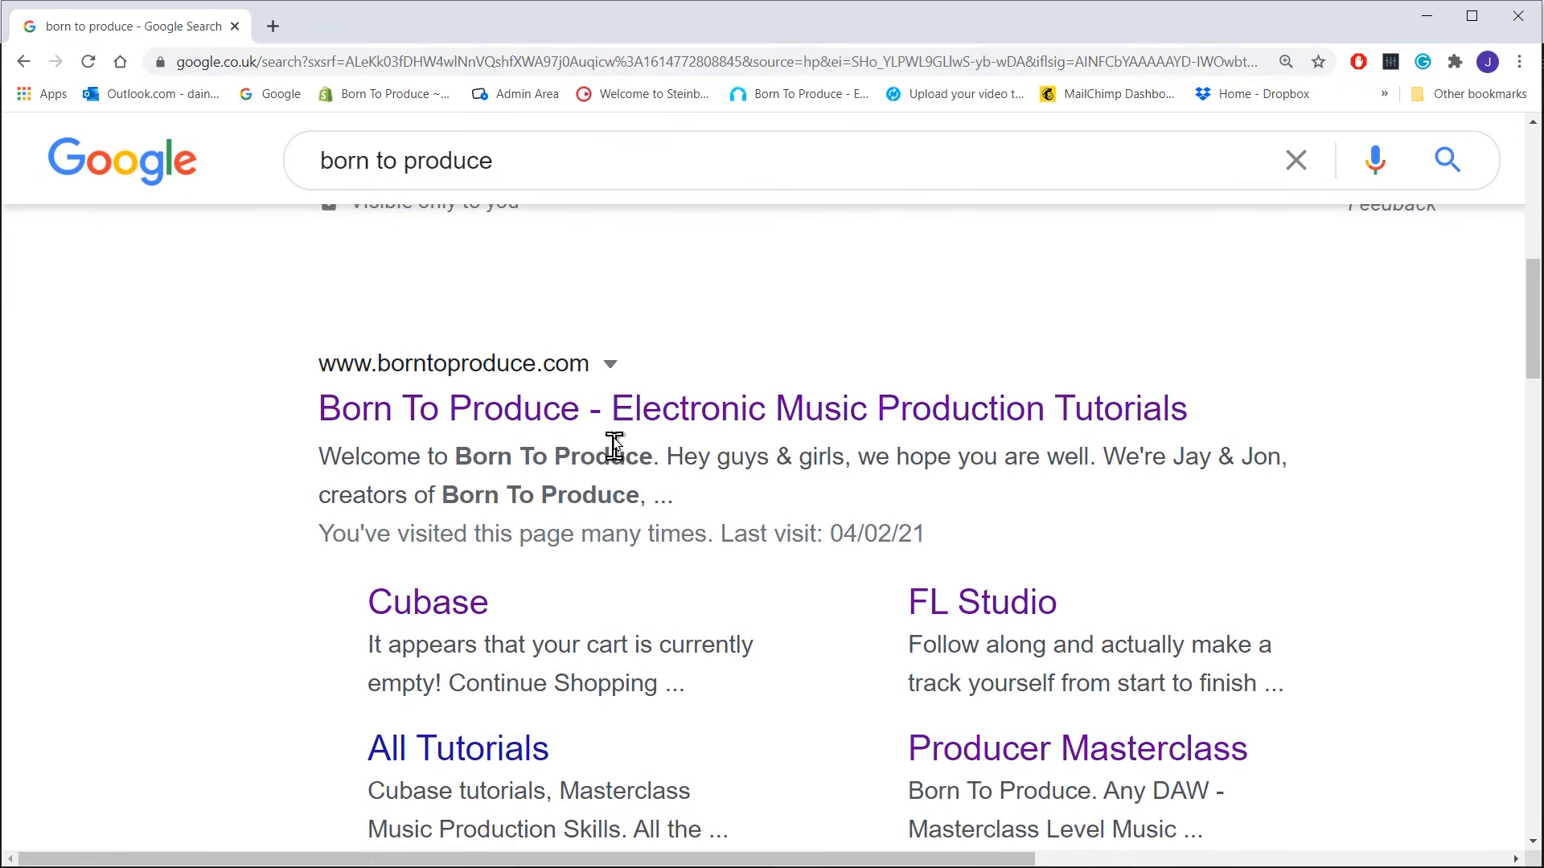
pyautogui.click(619, 423)
pyautogui.scroll(-8, 1296, 451)
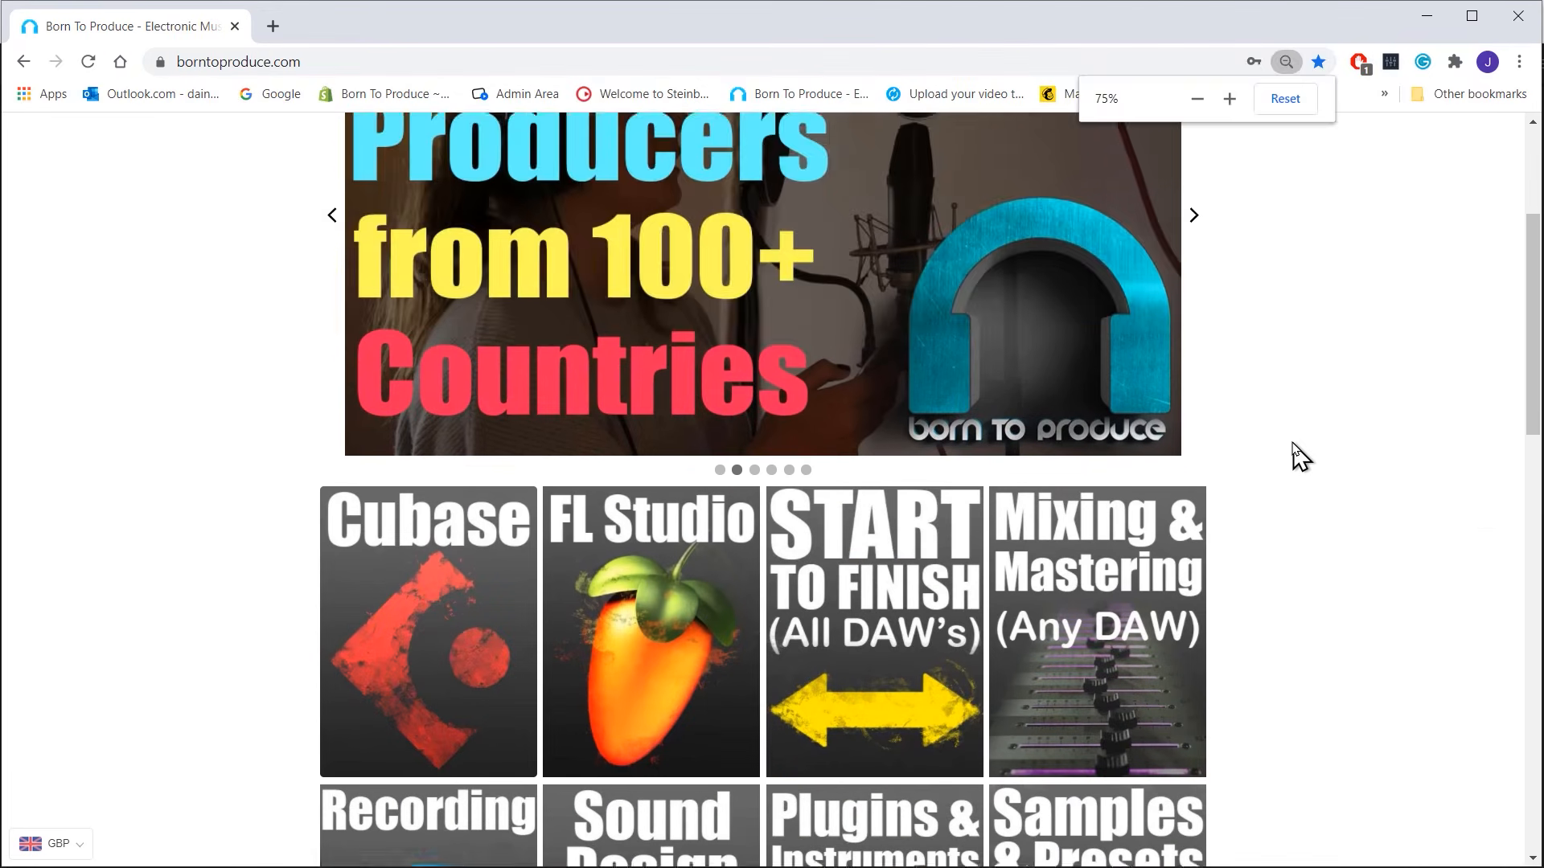
# Browse the Producer Masterclass, Cubase tutorials, Any DAW Start To Finish, and Templates & Banks collections.
pyautogui.click(1174, 442)
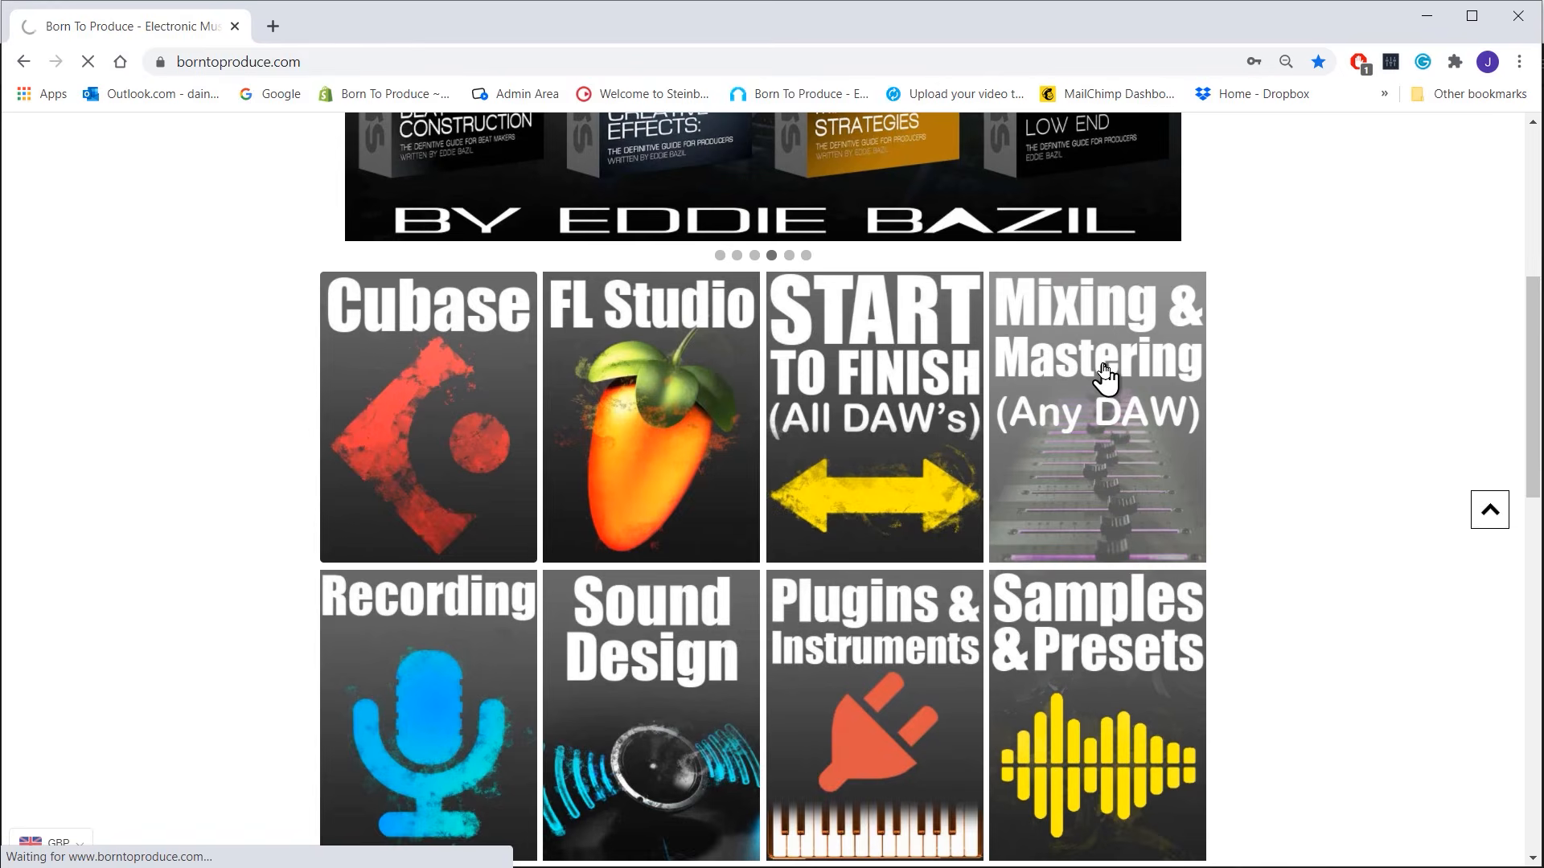
pyautogui.scroll(-7, 1210, 431)
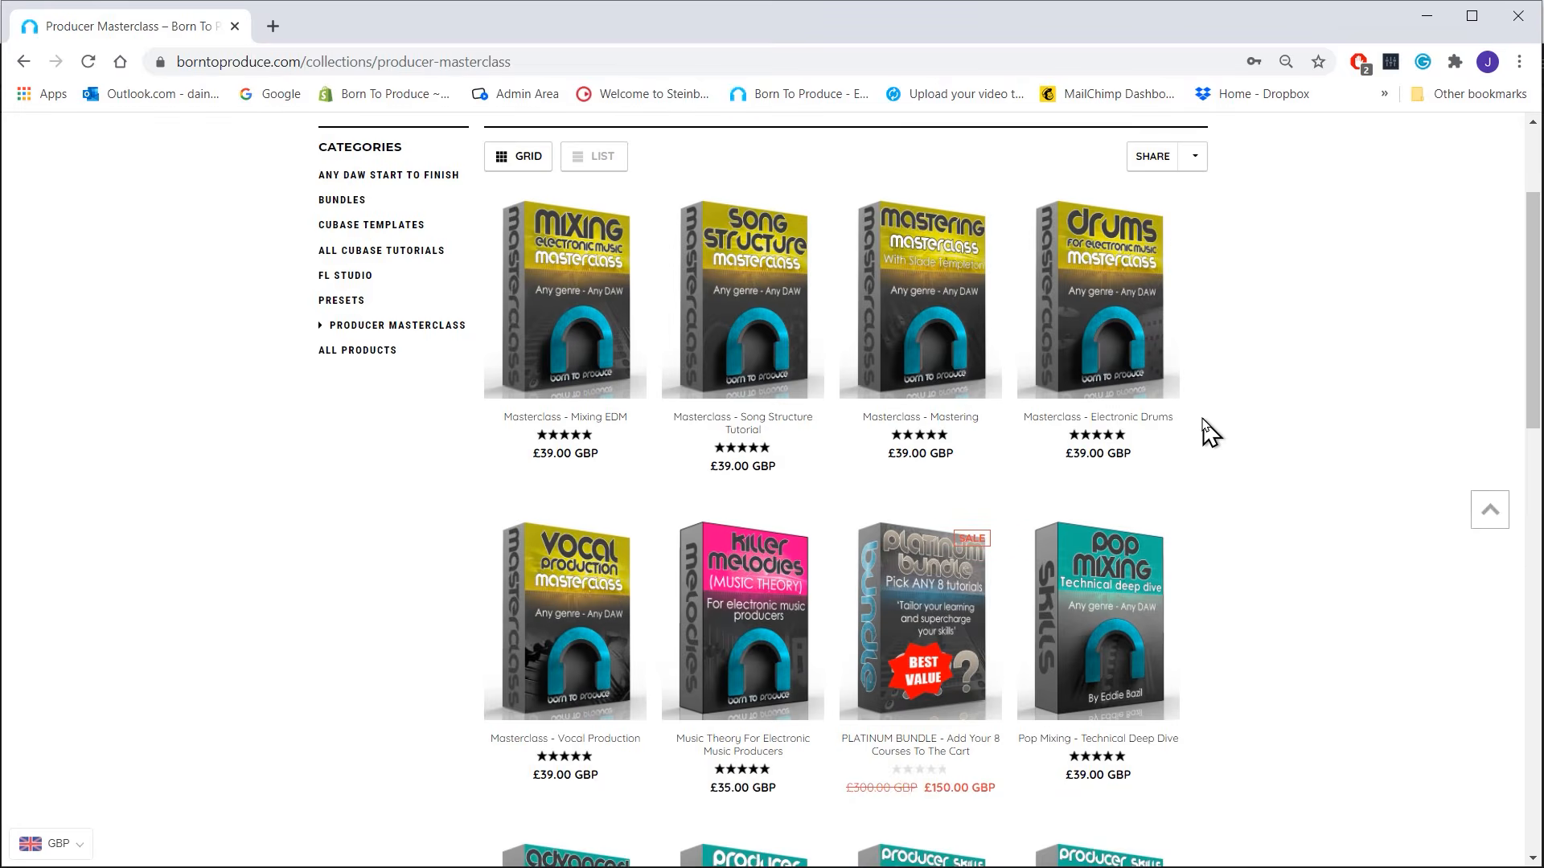
pyautogui.scroll(-6, 1215, 428)
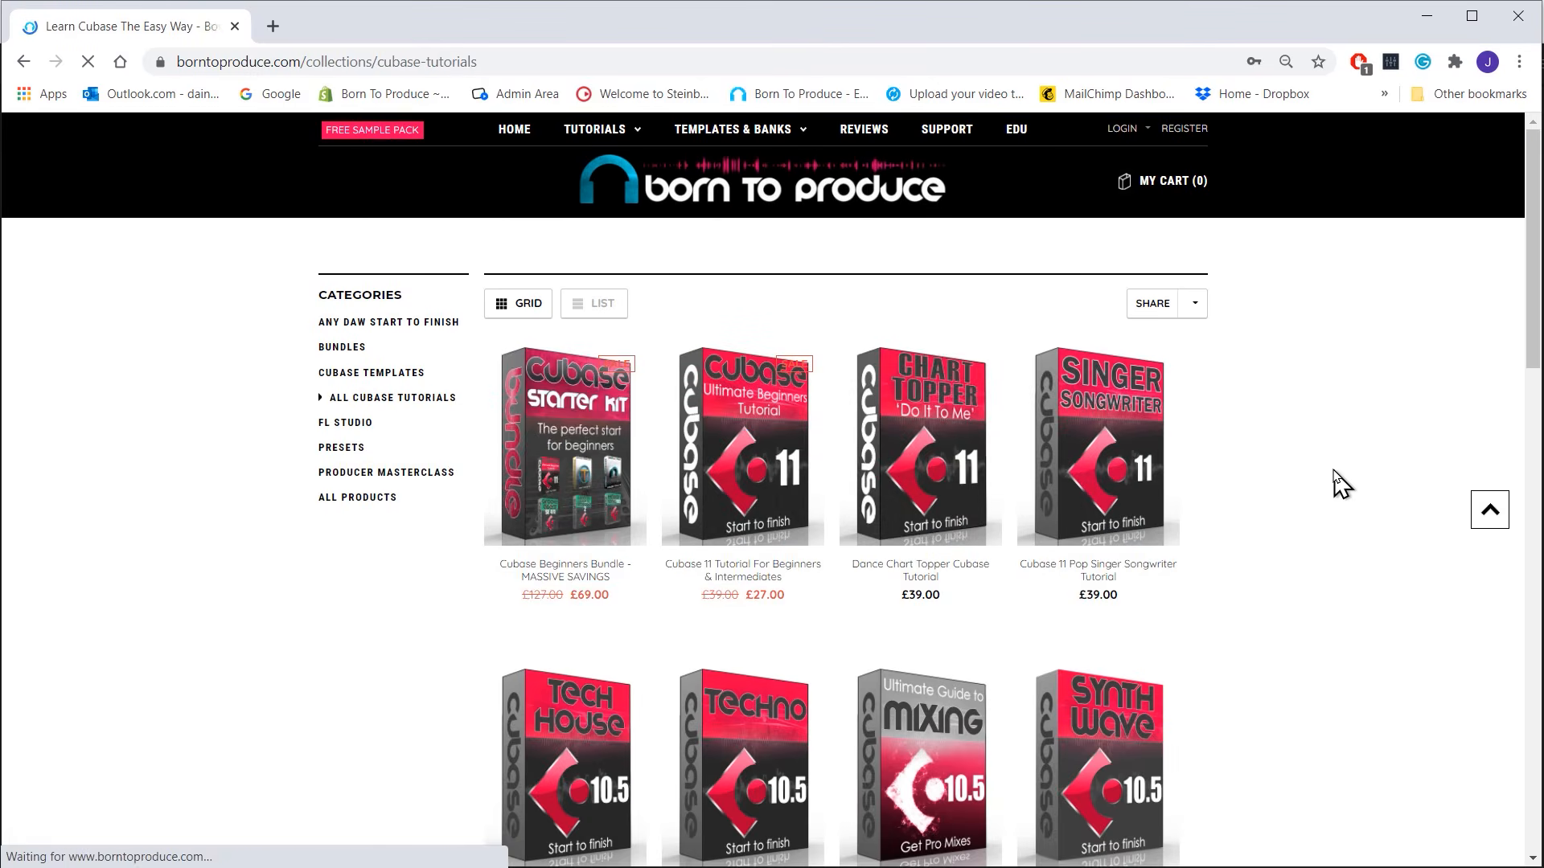
pyautogui.scroll(-5, 1341, 482)
pyautogui.scroll(-4, 1341, 483)
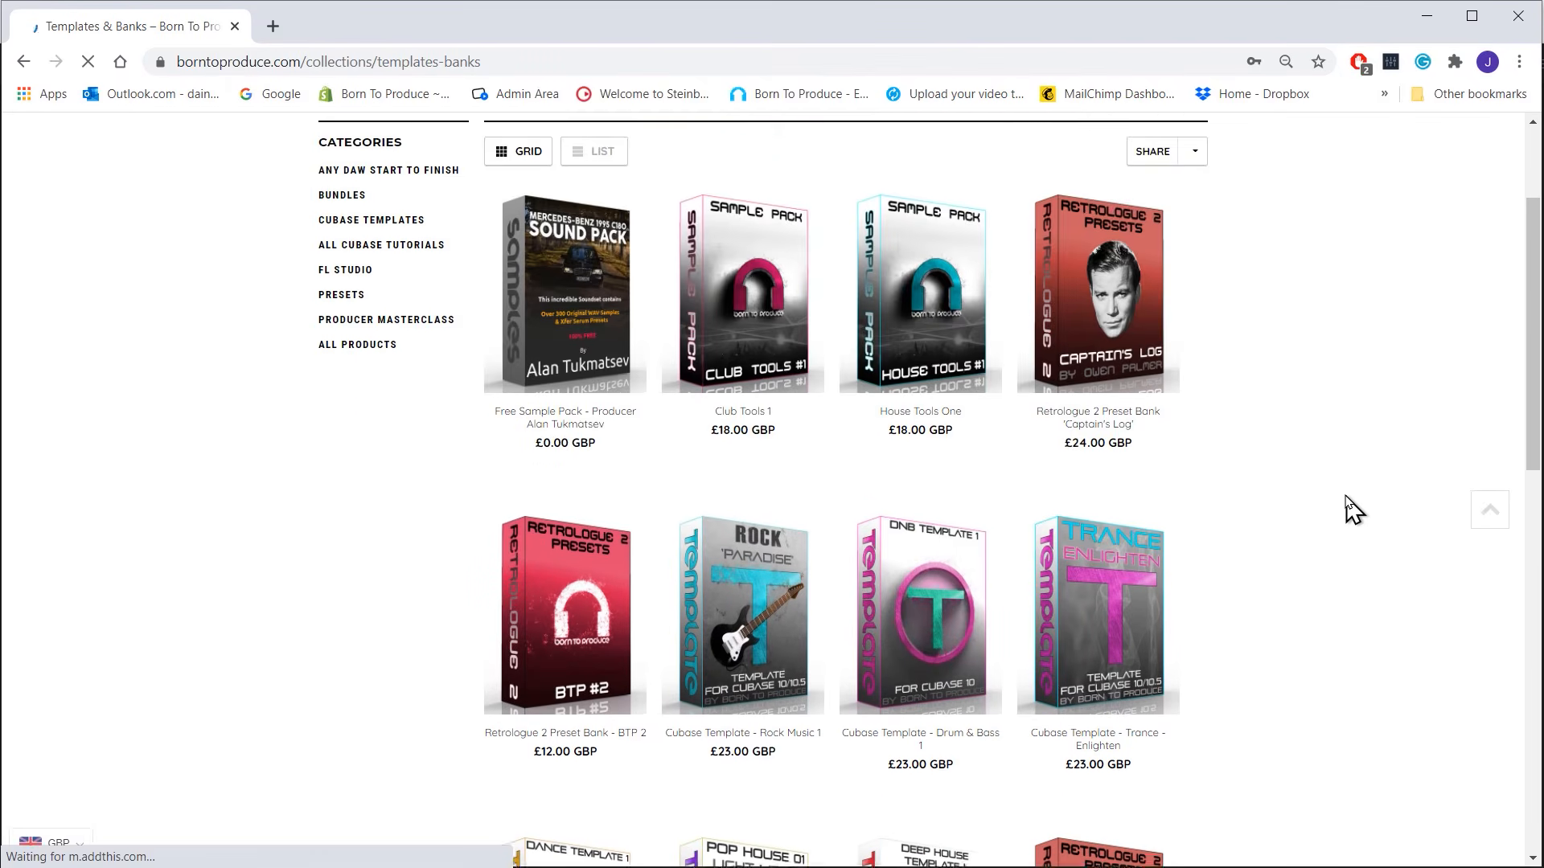
pyautogui.scroll(-7, 1348, 510)
pyautogui.scroll(-4, 1354, 510)
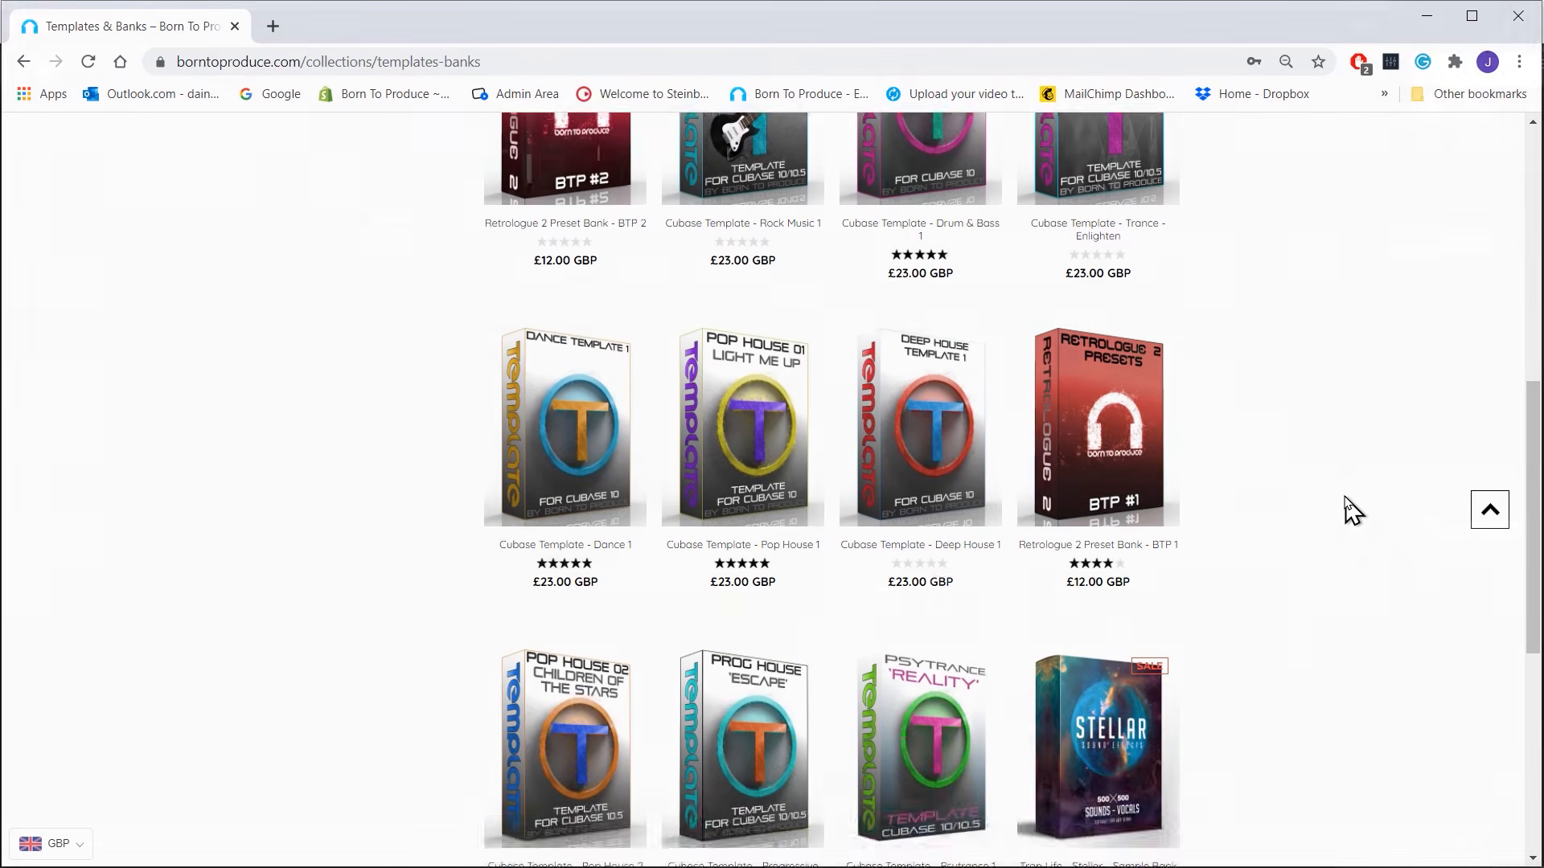